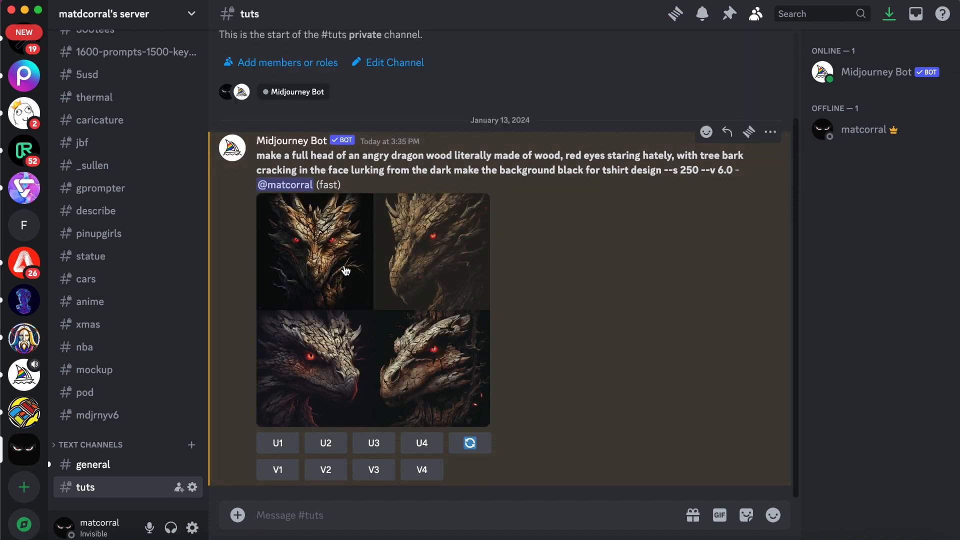
Rerun the wooden dragon prompt with "--s 250 --v 6.0" at the end replaced by ", 5000 x 50000"
left_click(314, 248)
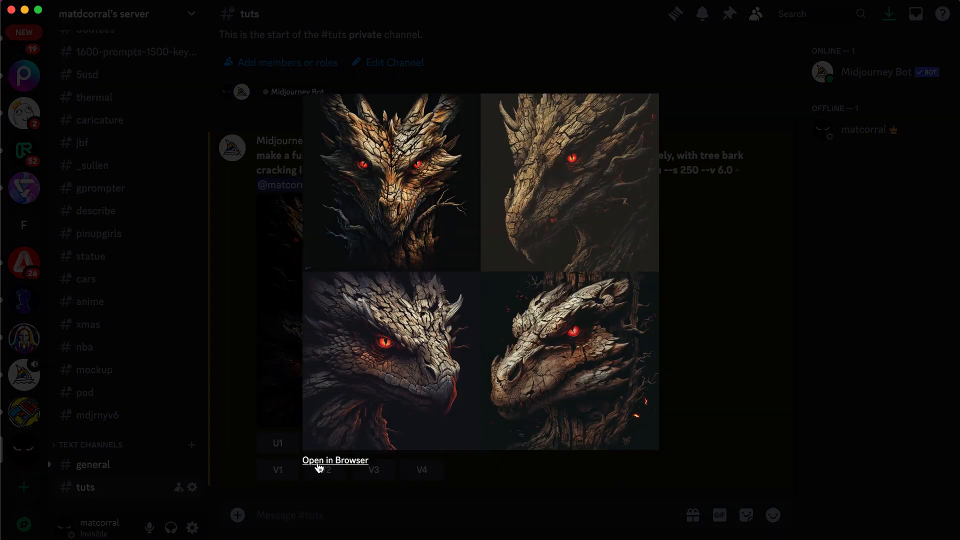
key("Escape")
left_click(470, 441)
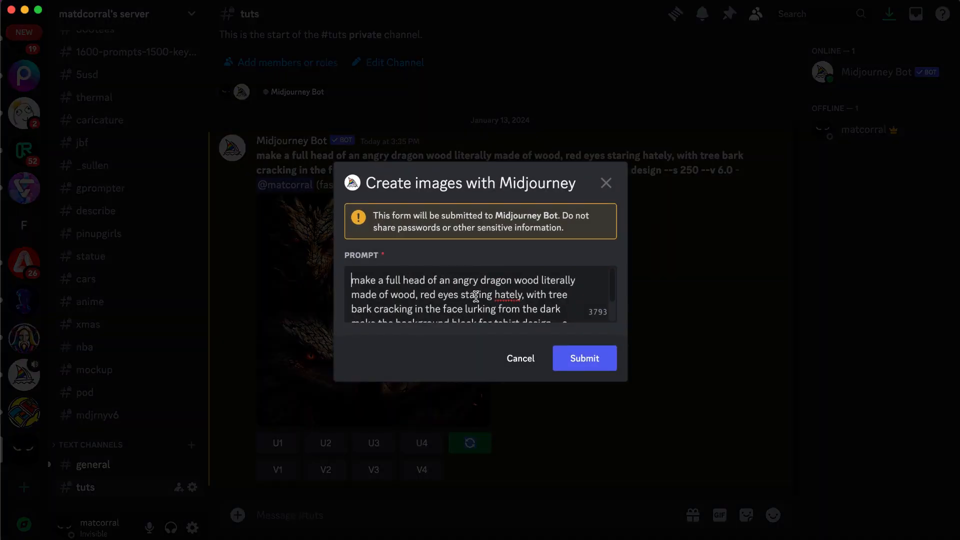
scroll(478, 296, "down", 2)
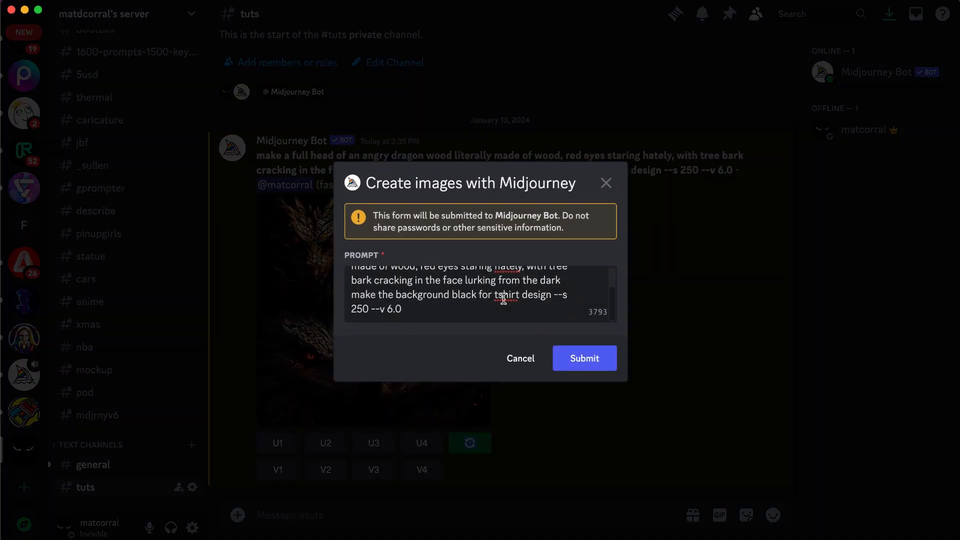
left_click_drag(553, 295, 559, 310)
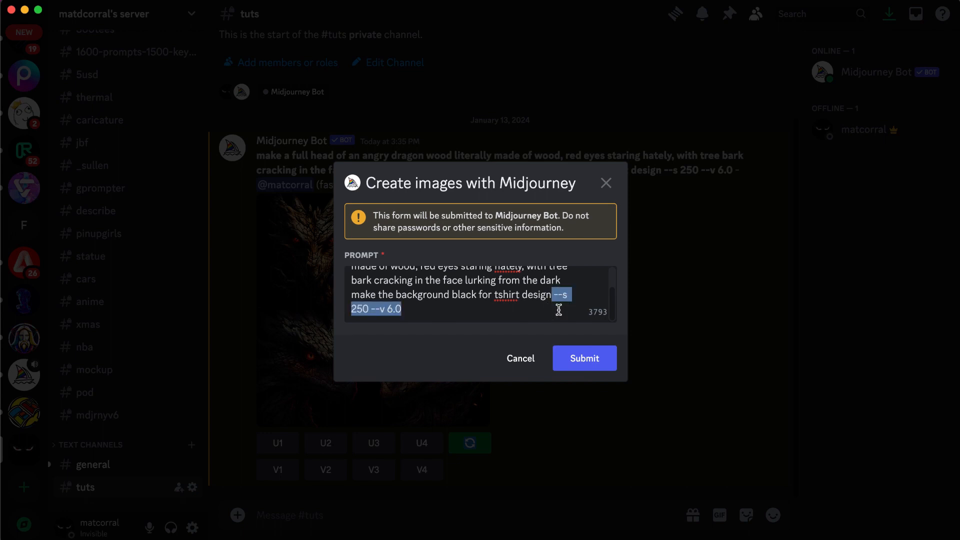
type(", ")
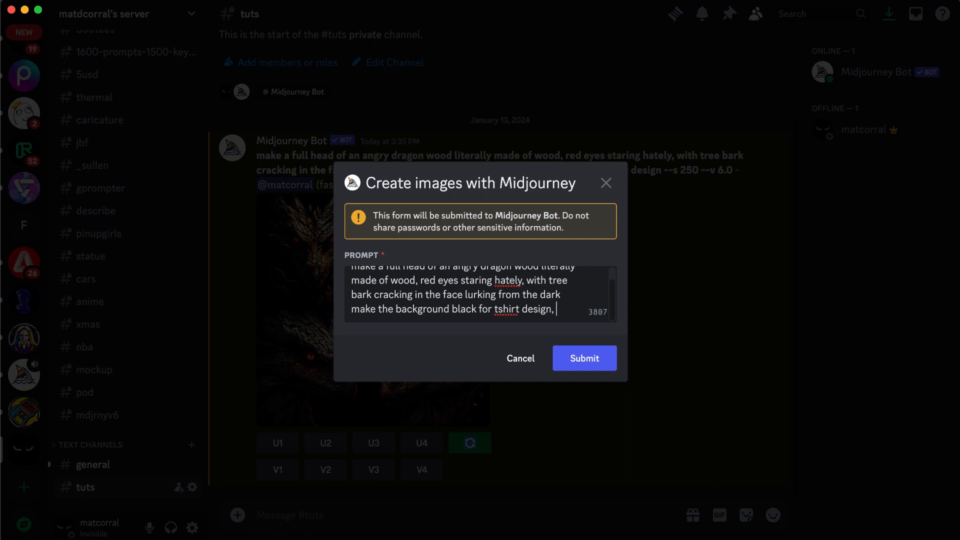
type("5000 x")
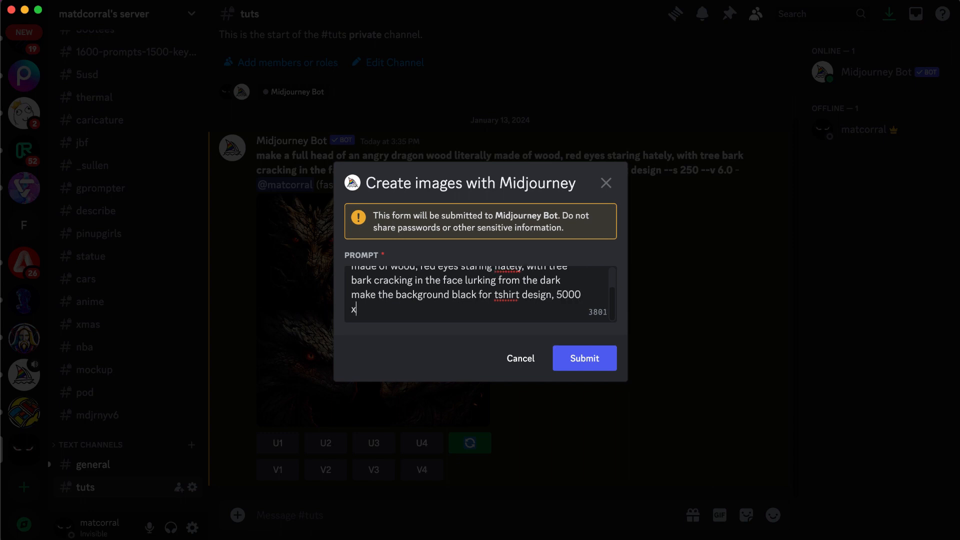
type(" 50000")
left_click(614, 357)
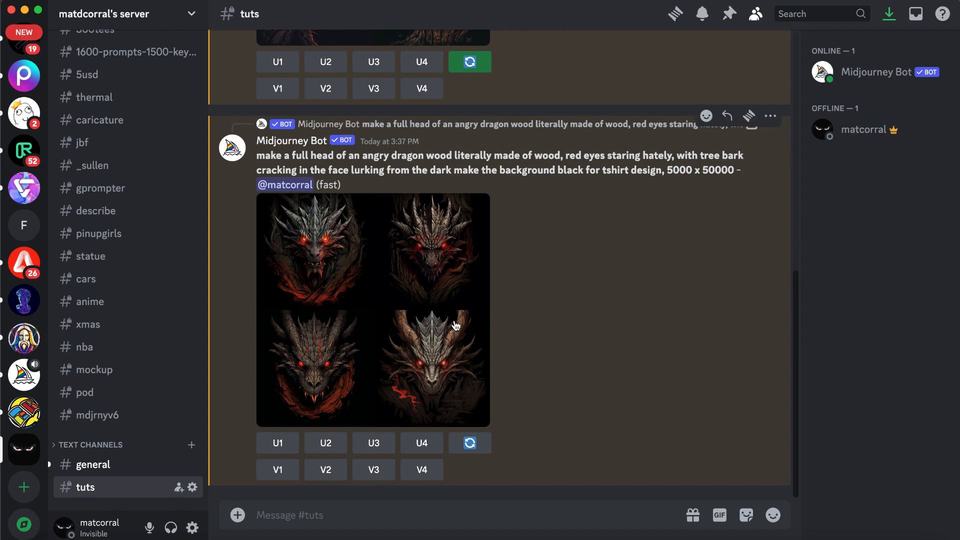
Separate image 2 from the new dragon grid and upscale it 4x
left_click(392, 263)
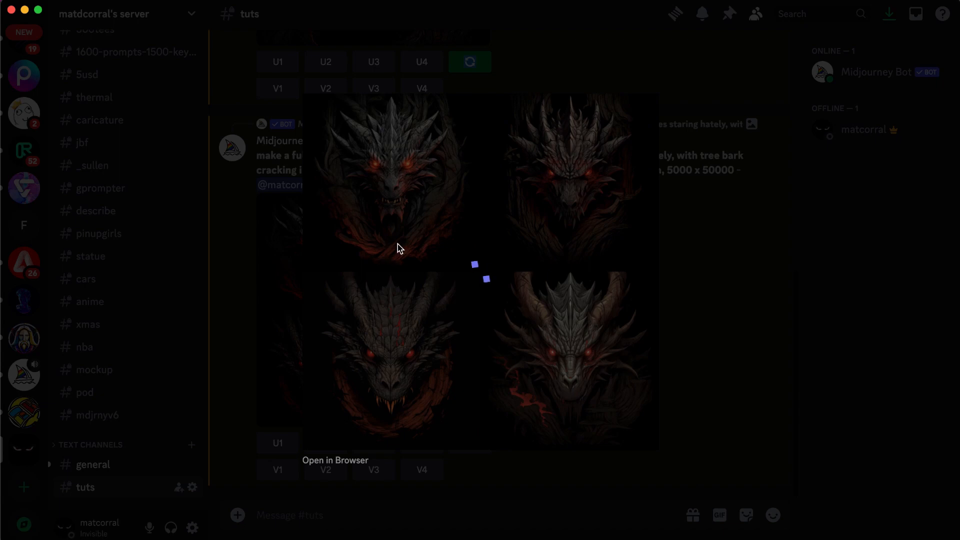
left_click(278, 326)
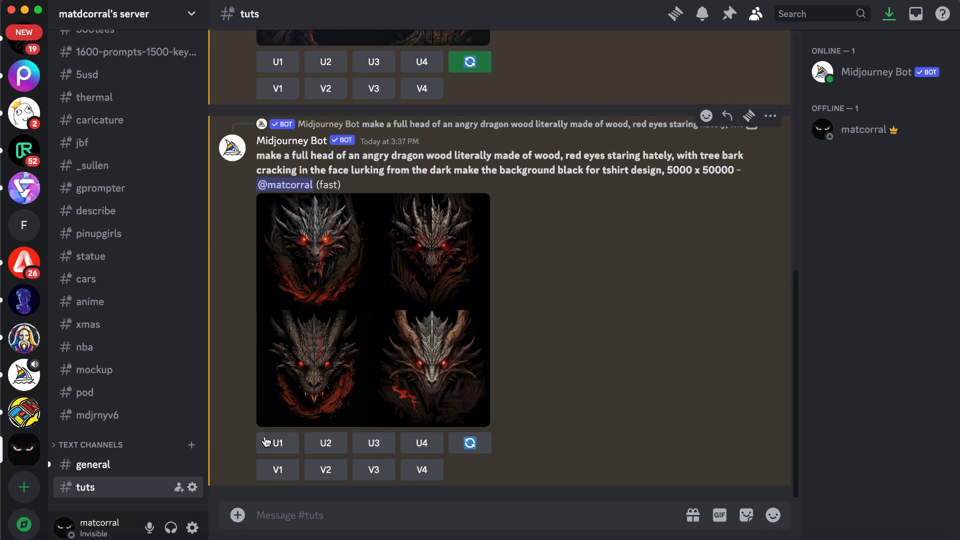
left_click(345, 440)
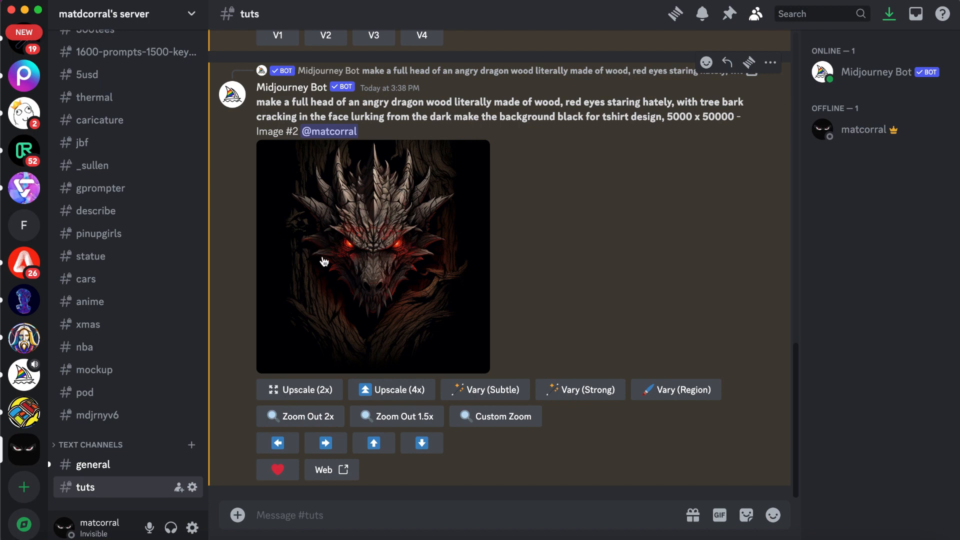
left_click(388, 390)
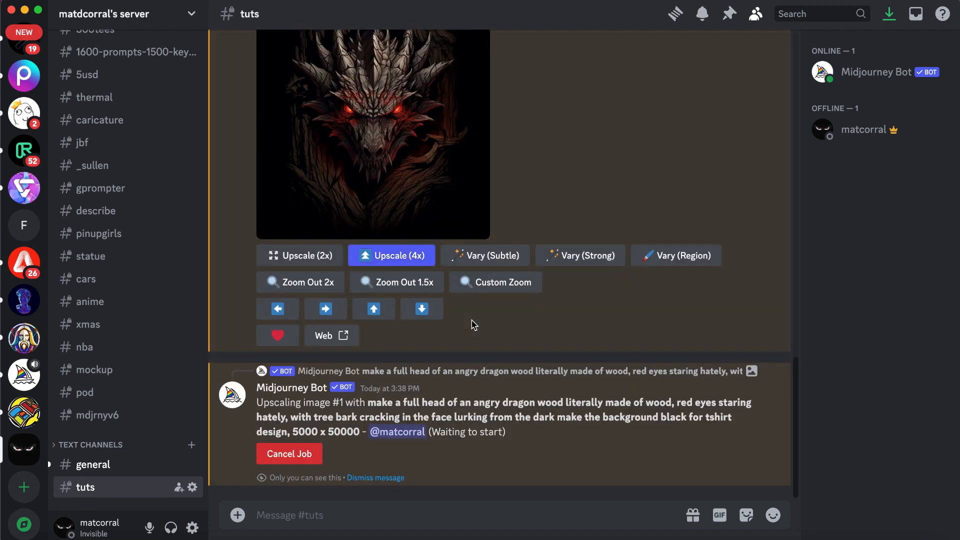
Open the 4x upscaled dragon image in the browser and show it at full size
left_click(412, 124)
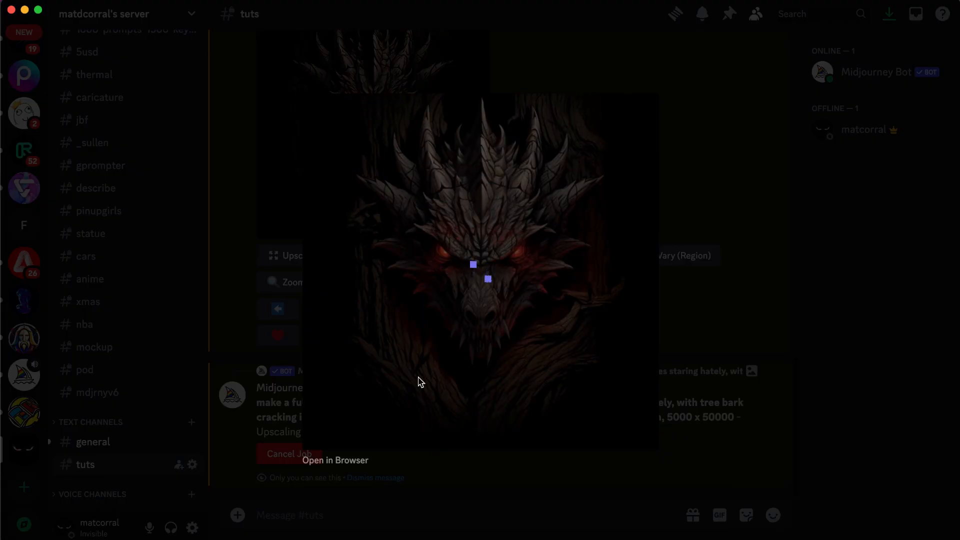
left_click(349, 456)
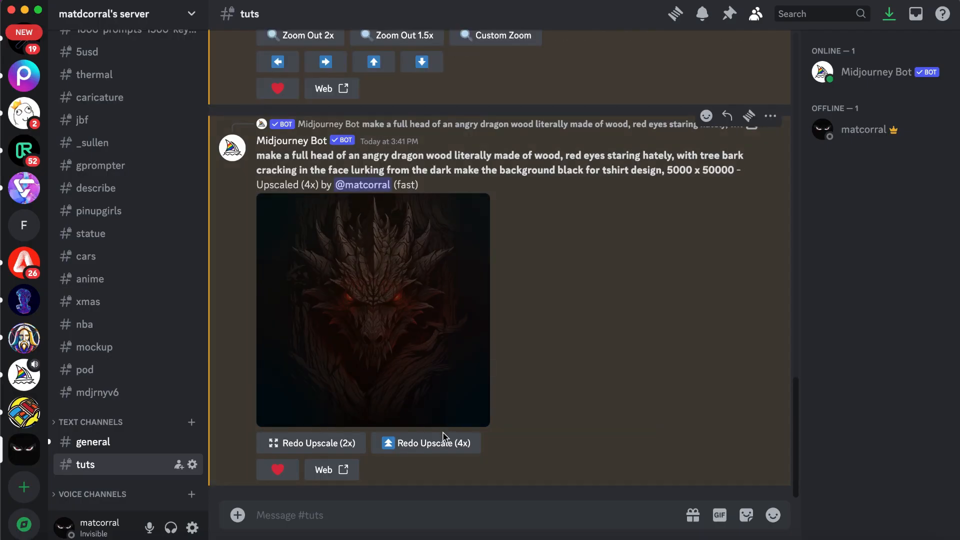
left_click(436, 326)
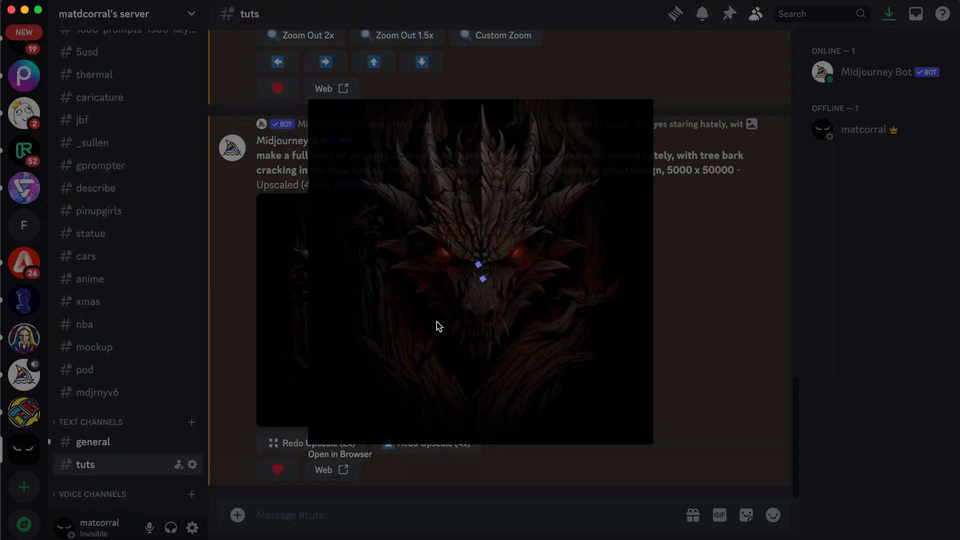
left_click(339, 466)
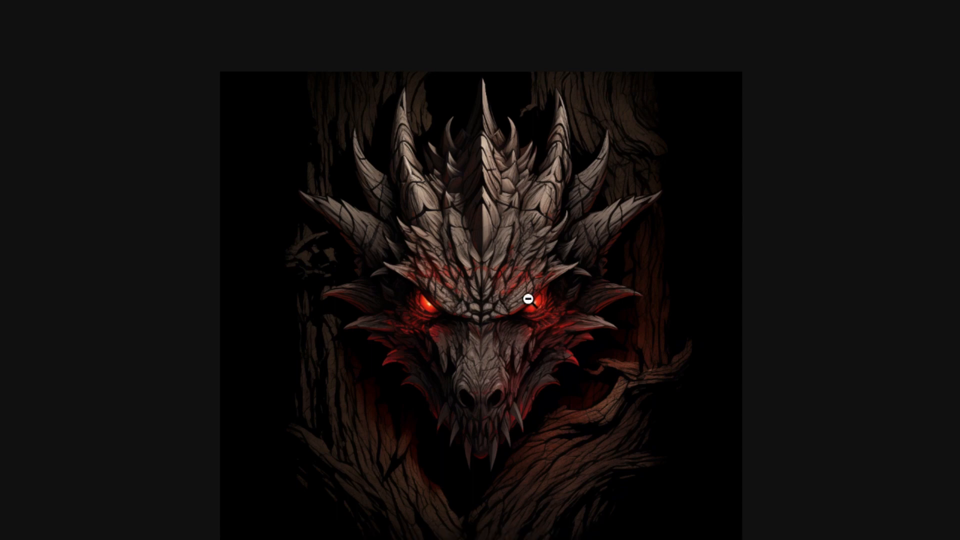
left_click(528, 298)
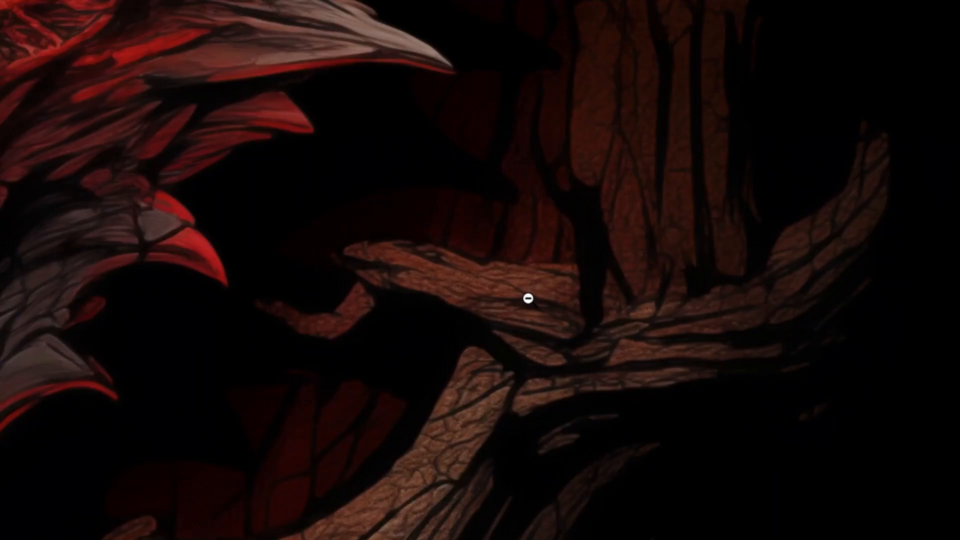
Inspect the dragon's fine detail and save the image to the Desktop as "_fina dragon wood"
scroll(528, 299, "down", 12)
scroll(650, 280, "left", 7)
scroll(682, 295, "up", 6)
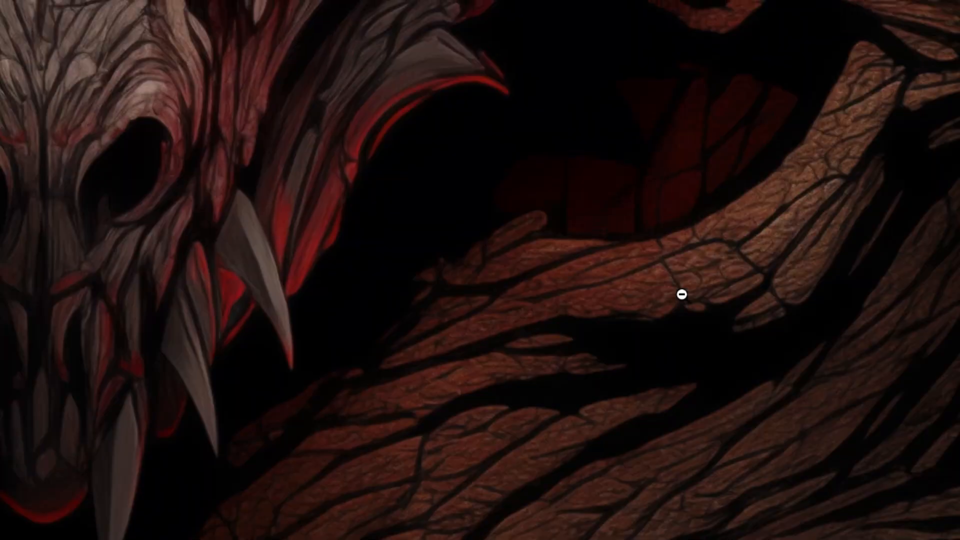
scroll(682, 295, "left", 3)
scroll(682, 295, "up", 8)
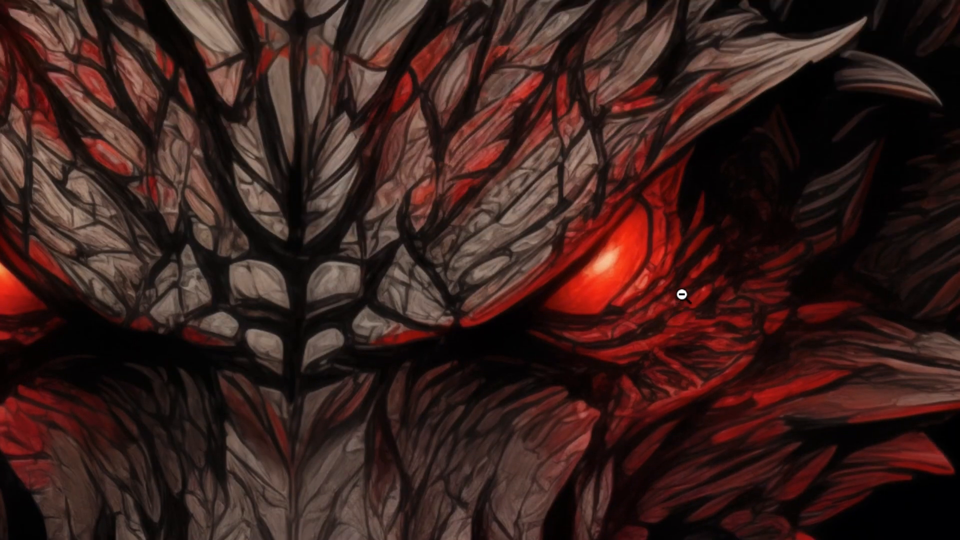
right_click(682, 294)
left_click(717, 330)
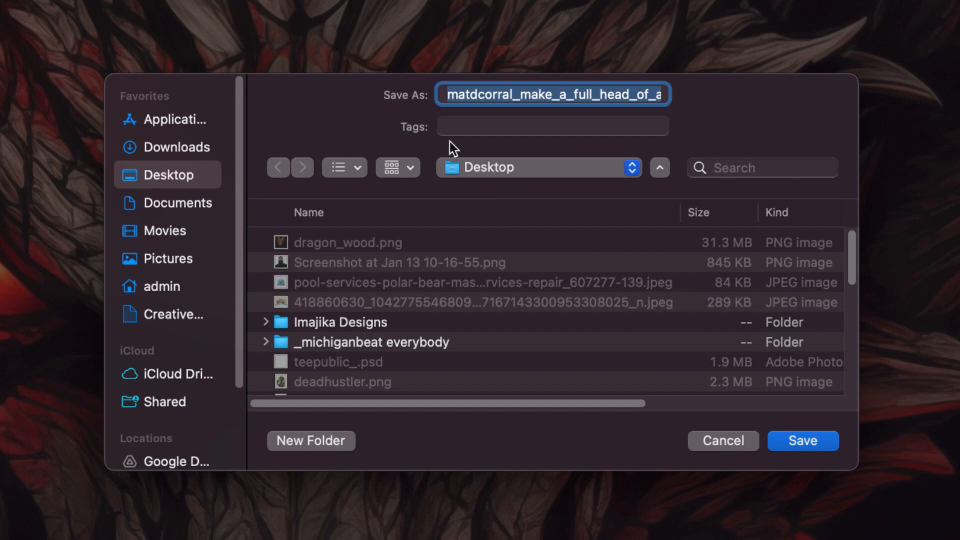
type("_fina dr")
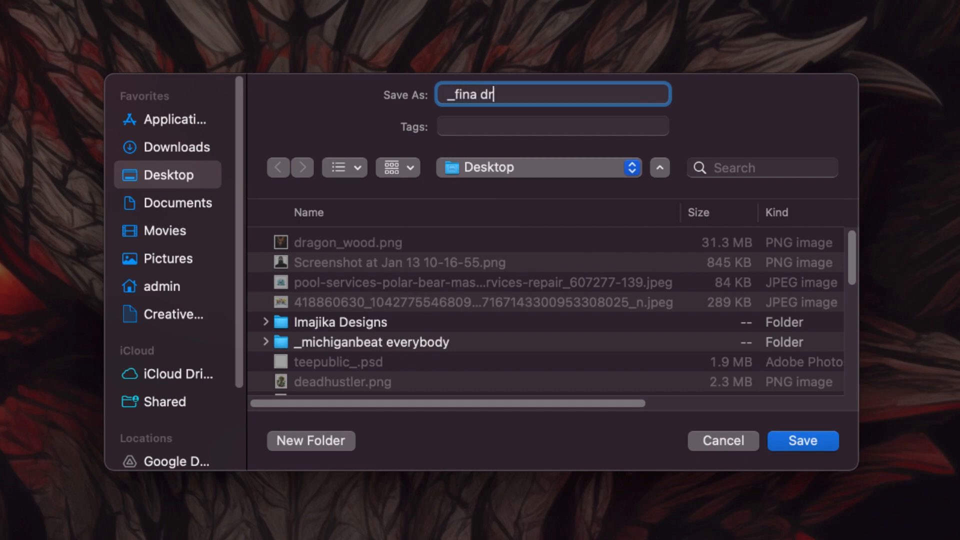
type("agon wood")
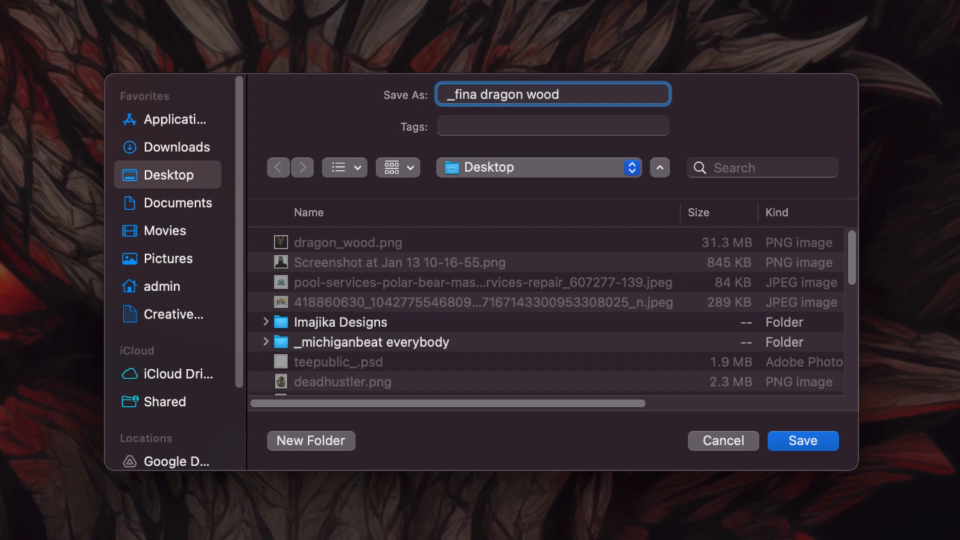
left_click(798, 440)
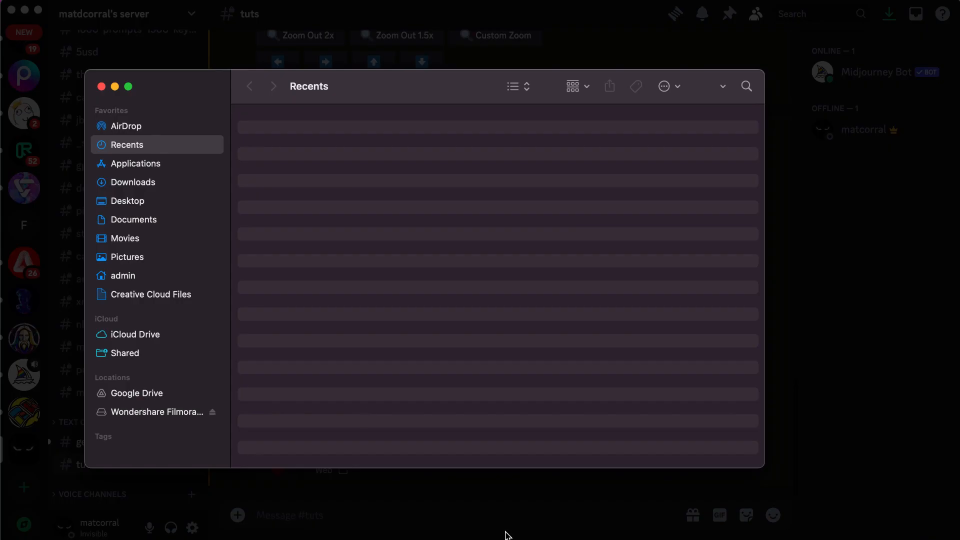
Switch to Photoshop and check the dragon document's pixel dimensions and resolution without changing them
key("super+w")
left_click(557, 468)
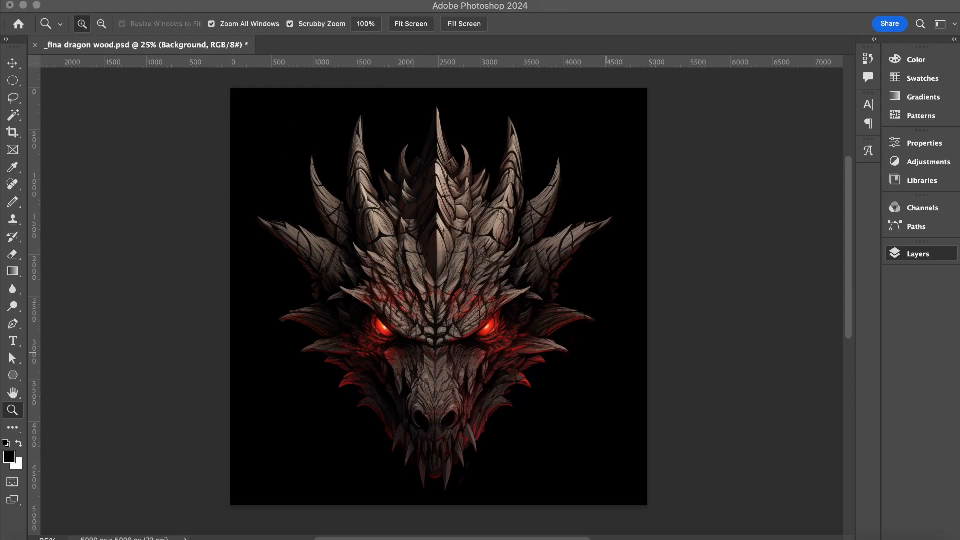
left_click(194, 1)
left_click(286, 23)
left_click(171, 91)
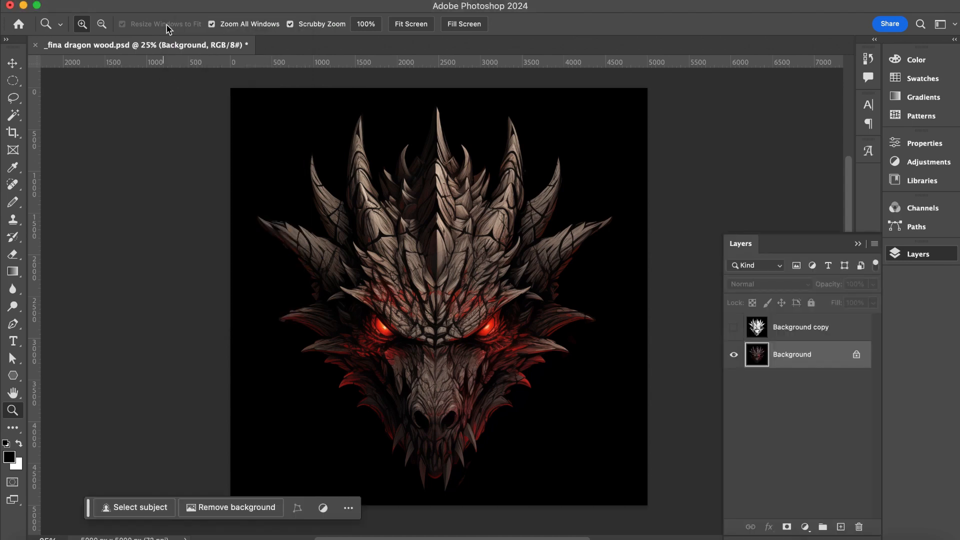
left_click(189, 2)
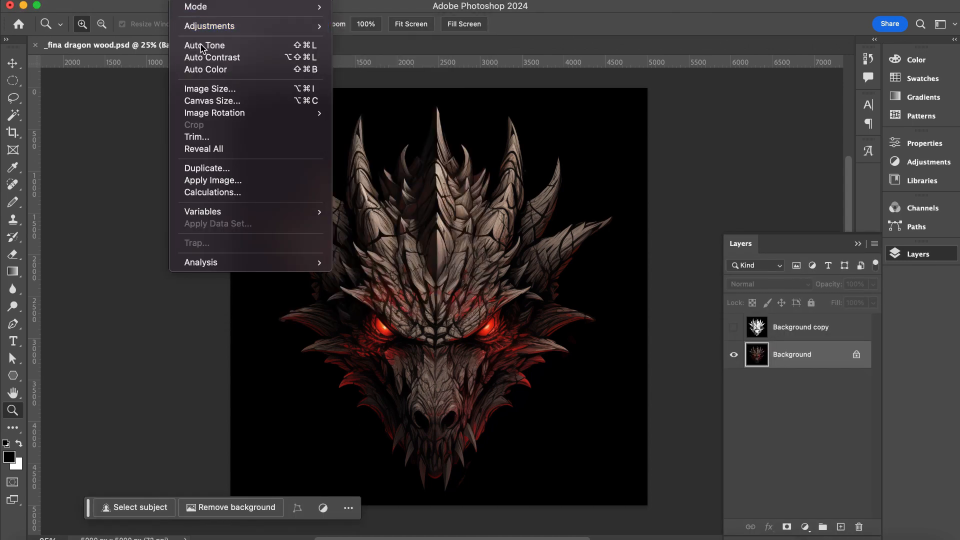
left_click(281, 90)
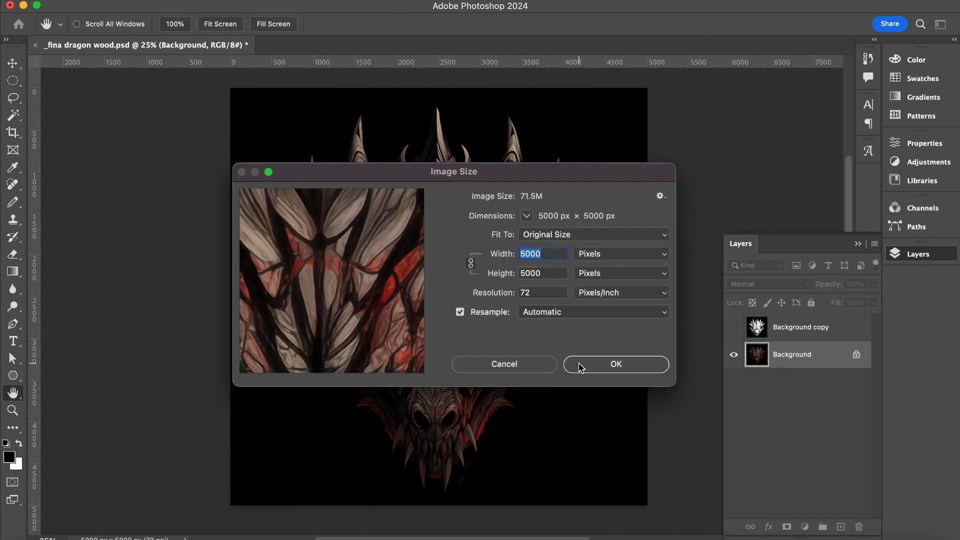
left_click(519, 364)
key("z")
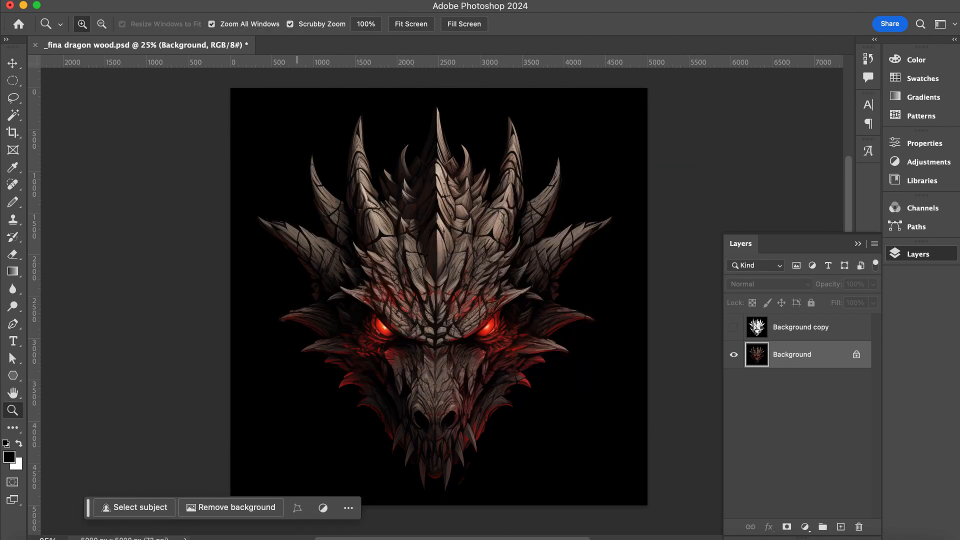
Increase the colour saturation of the dragon artwork with a Hue/Saturation adjustment
left_click(183, 1)
mouse_move(213, 28)
left_click(378, 94)
left_click_drag(743, 301, 774, 300)
left_click(787, 281)
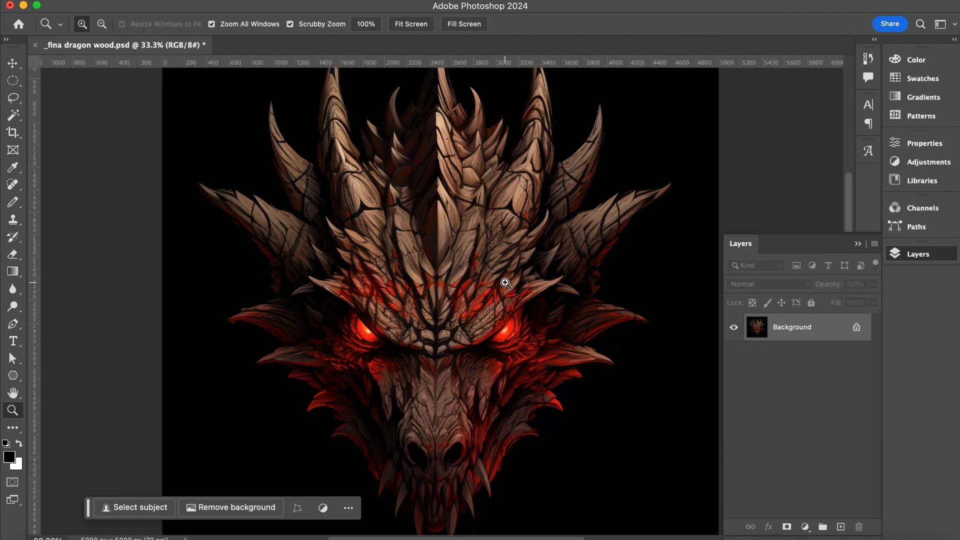
Duplicate the Background layer and hide the original
left_click_drag(810, 329, 840, 527)
left_click(734, 355)
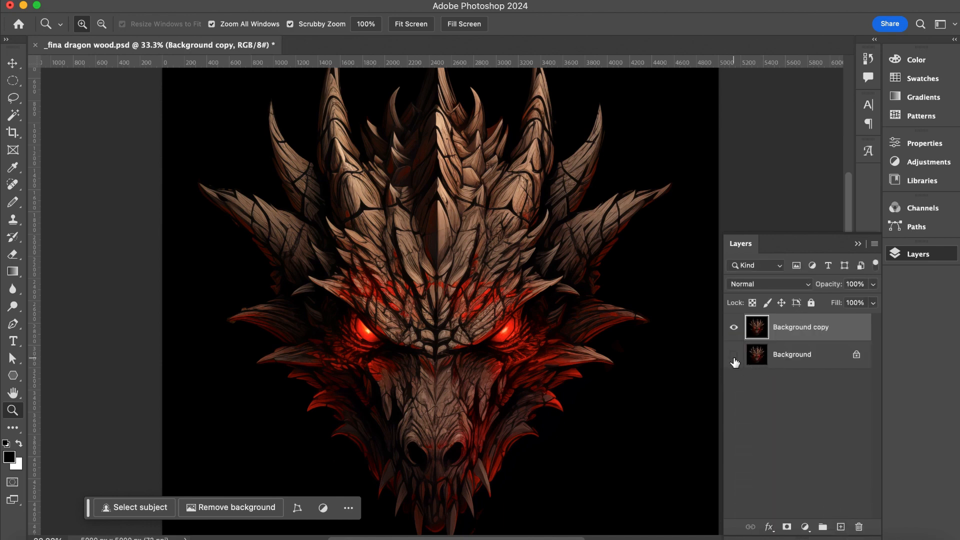
Desaturate the Background copy layer to turn the dragon greyscale
left_click(205, 2)
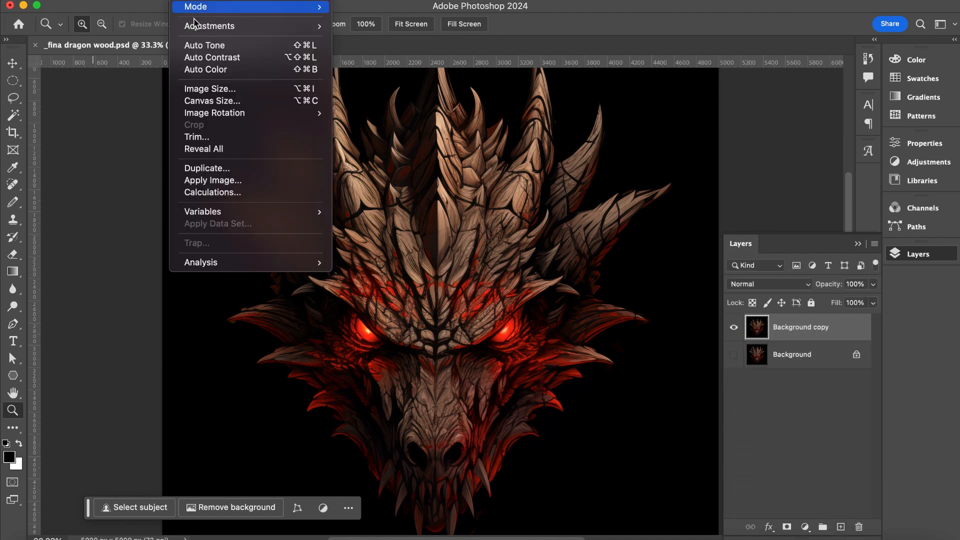
mouse_move(315, 26)
left_click(366, 272)
Apply Levels to the greyscale dragon layer with the white input level set to 53
left_click(186, 1)
mouse_move(217, 29)
left_click(375, 39)
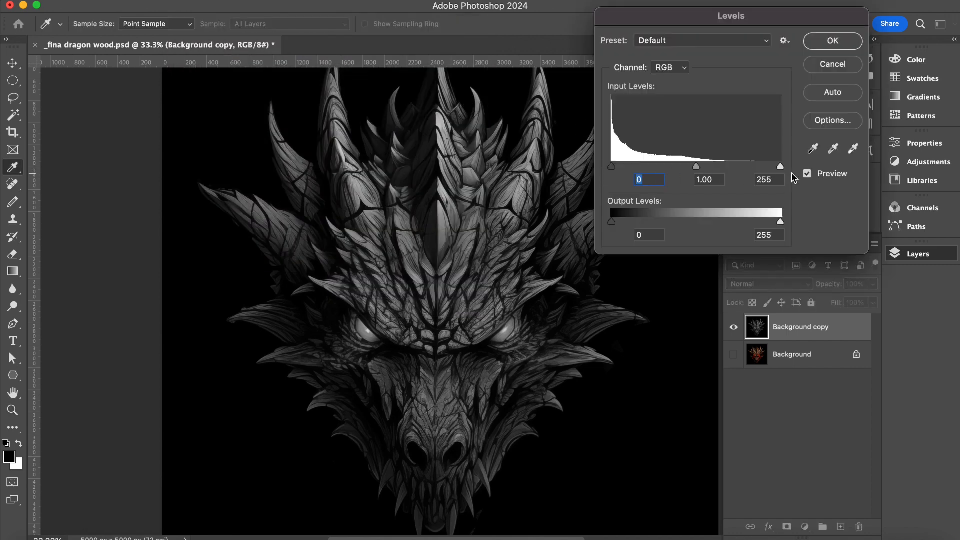
left_click_drag(780, 166, 649, 176)
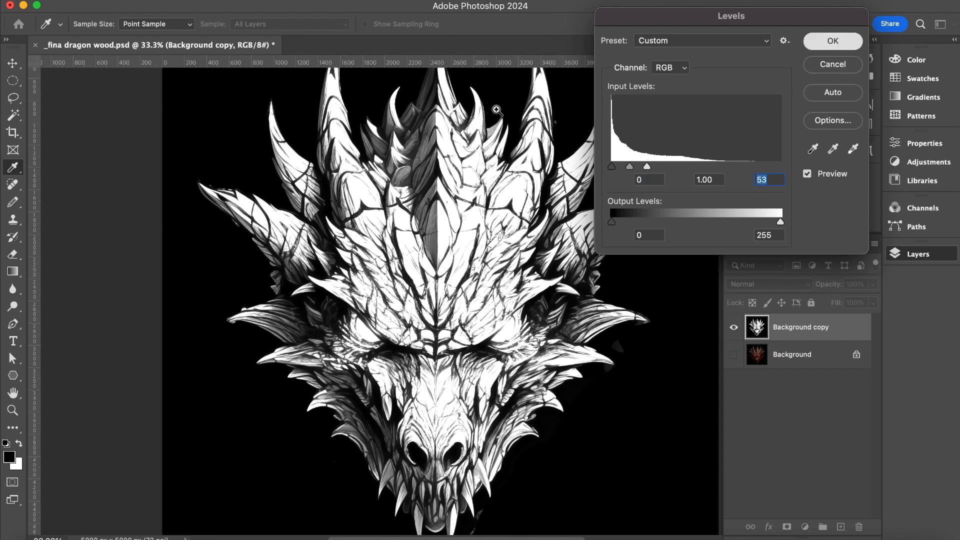
key("Return")
key("z")
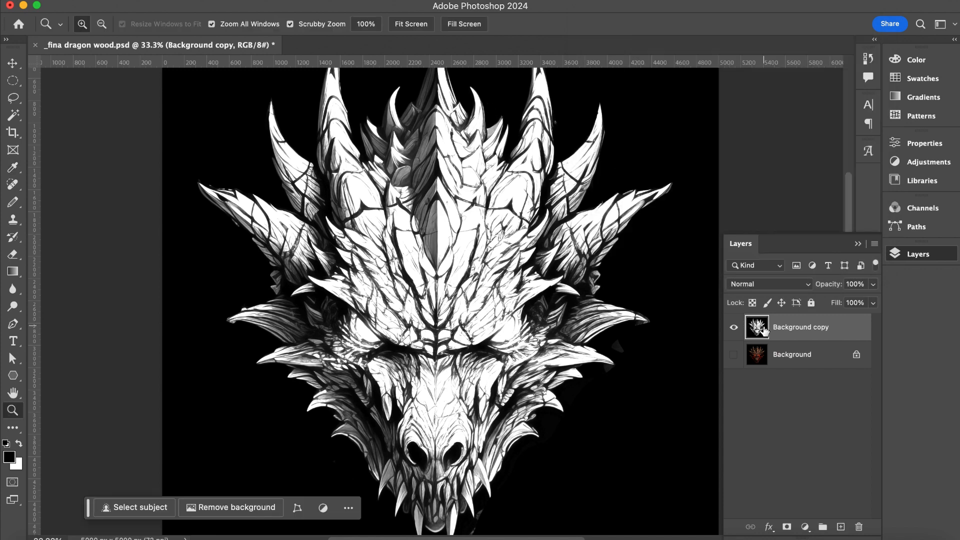
Duplicate the Background copy layer into a new document named halftone
right_click(765, 331)
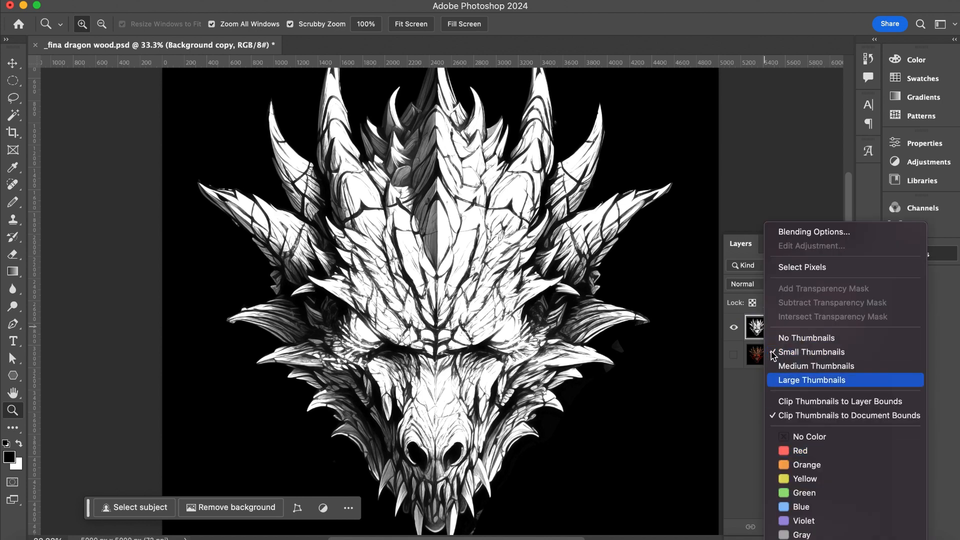
left_click(746, 418)
right_click(785, 330)
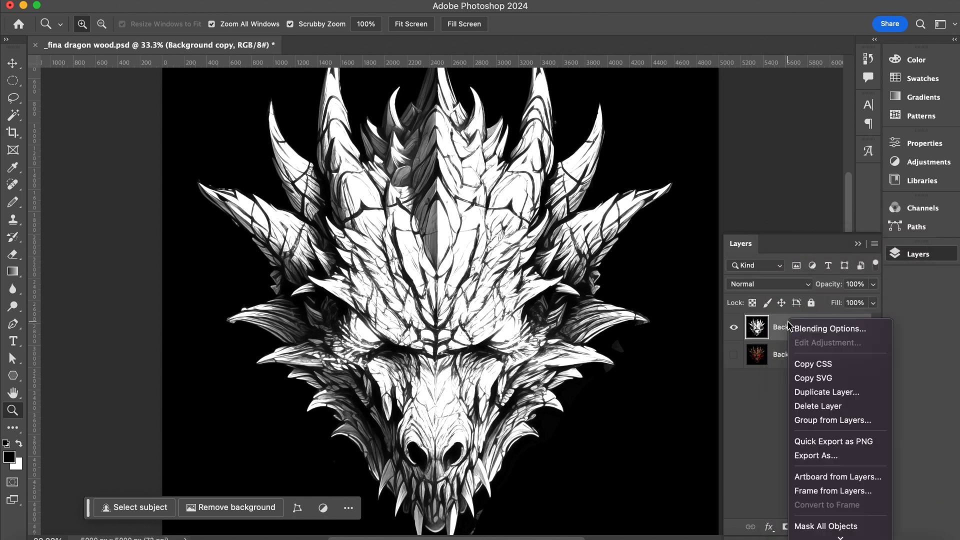
left_click(839, 398)
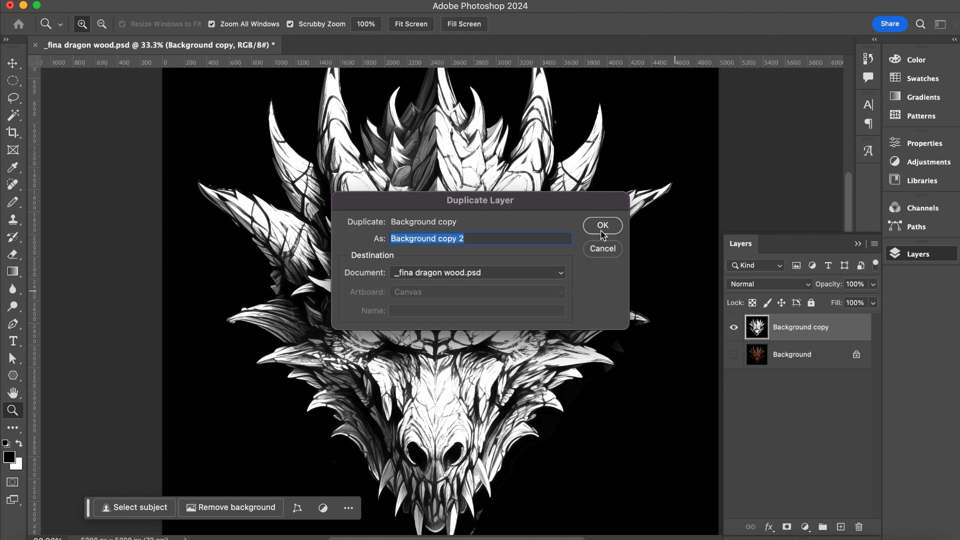
left_click(432, 273)
left_click(408, 287)
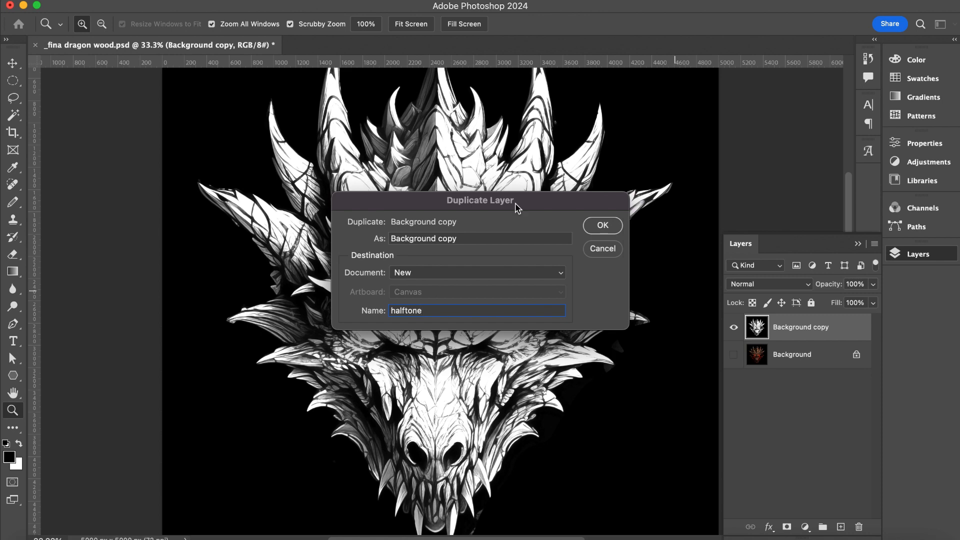
left_click(603, 225)
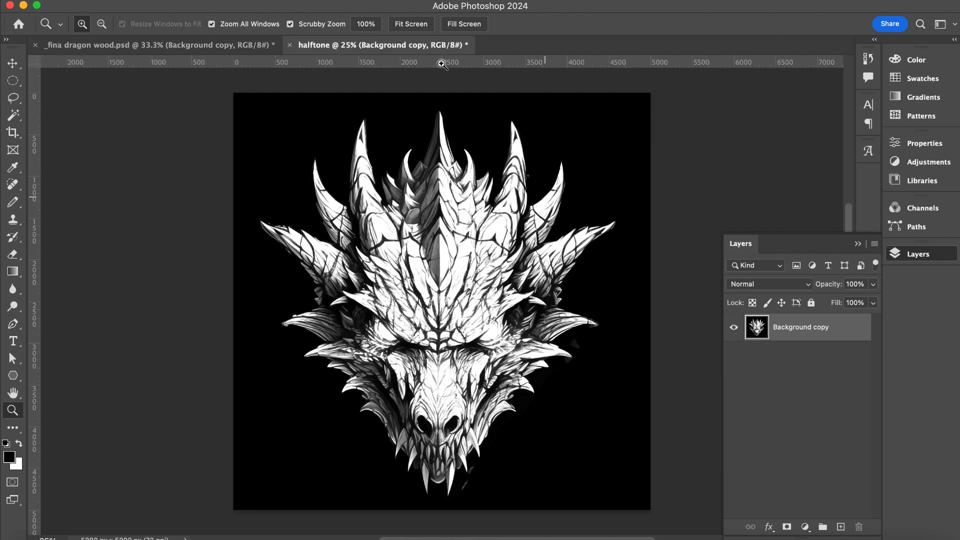
Check the pixel dimensions and resolution of the halftone document without changing them
left_click(185, 1)
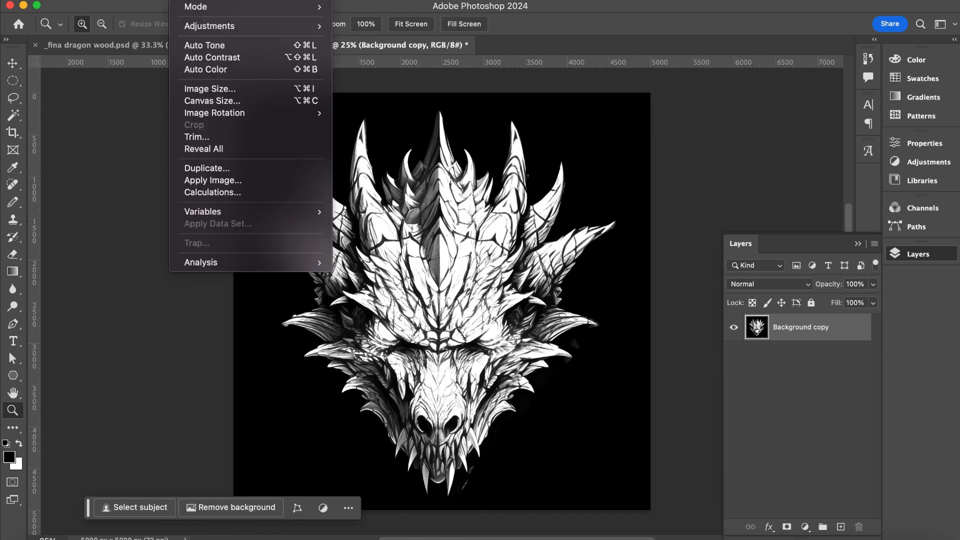
left_click(212, 89)
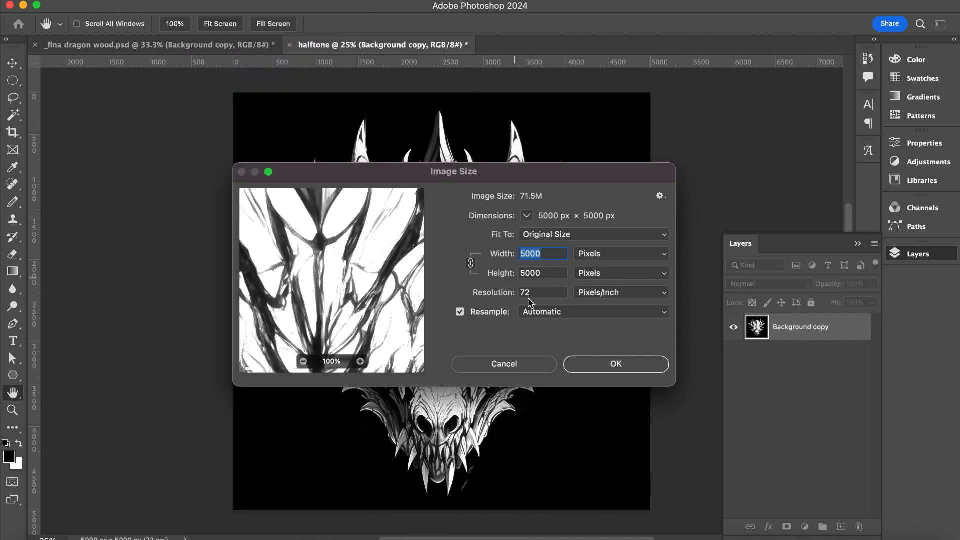
left_click(517, 366)
key("z")
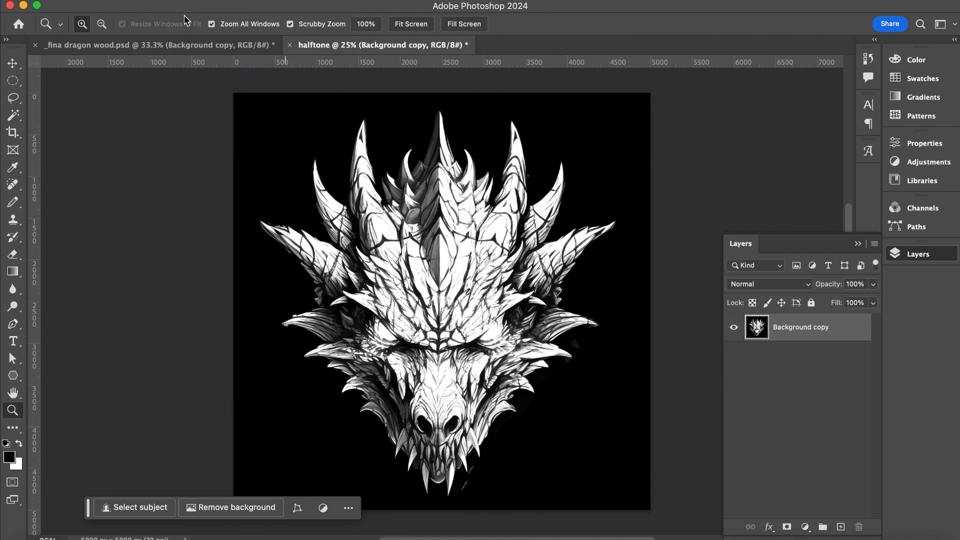
Convert the halftone document's colour mode to Grayscale
left_click(185, 1)
mouse_move(289, 10)
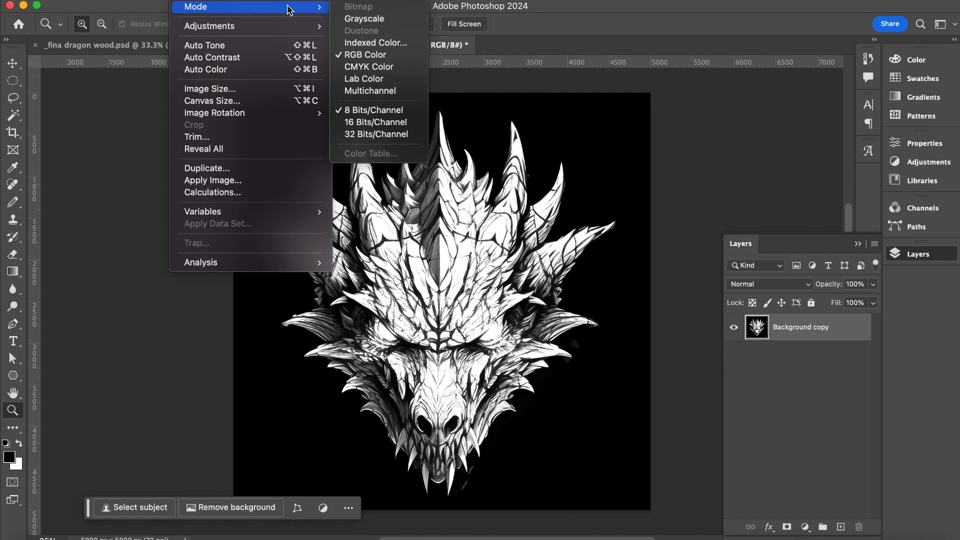
left_click(363, 19)
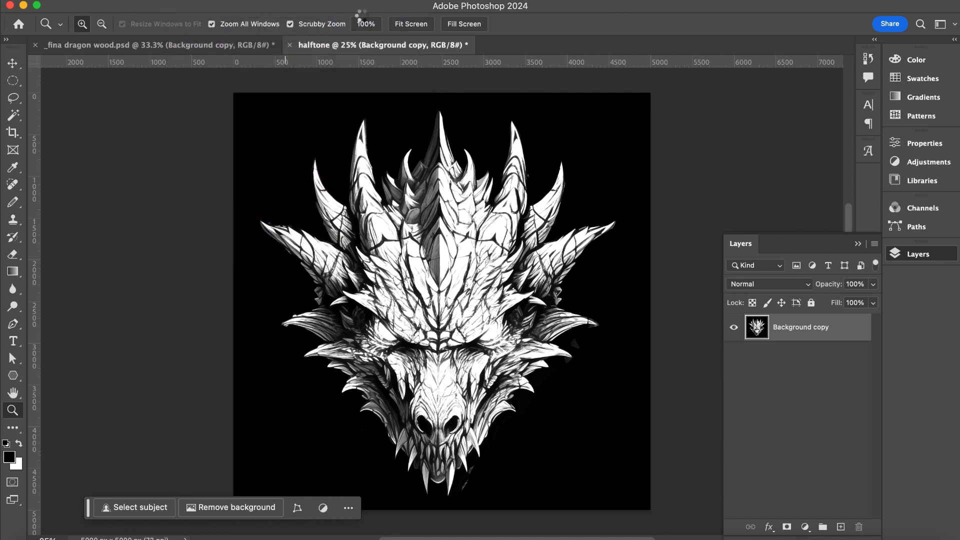
Flatten and convert the image to a 300 pixels/inch Bitmap using a round halftone screen at 10 lines/inch and 25 degrees, and inspect the dots
left_click(186, 3)
mouse_move(280, 6)
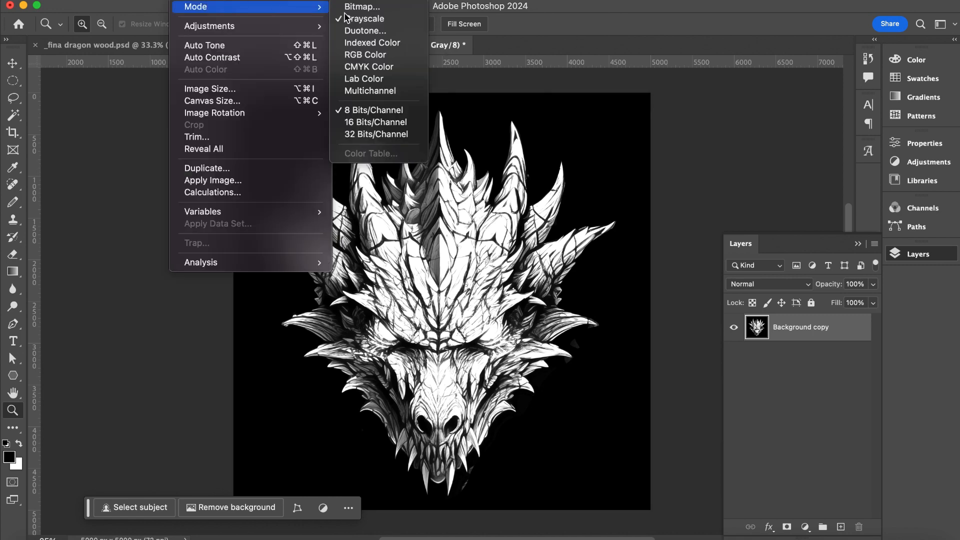
left_click(358, 8)
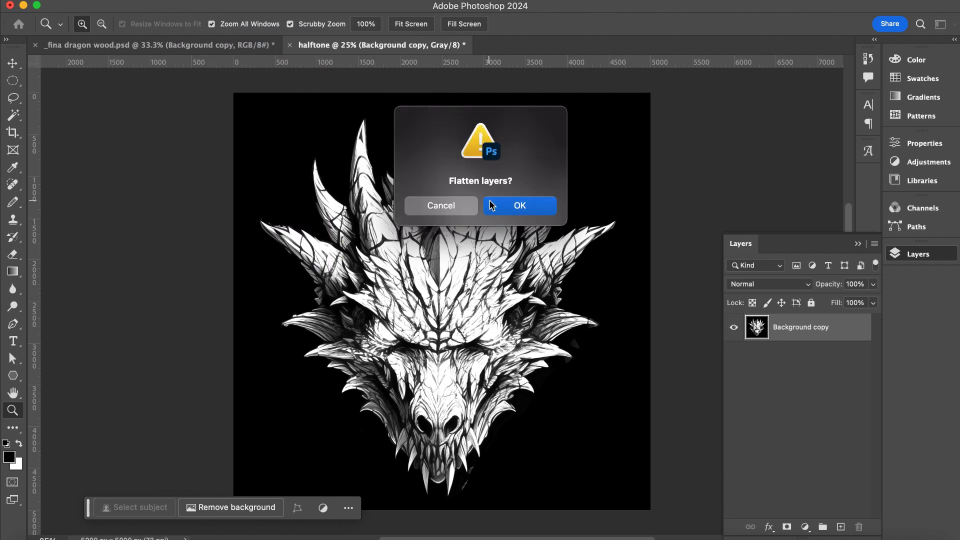
left_click(519, 205)
left_click(570, 229)
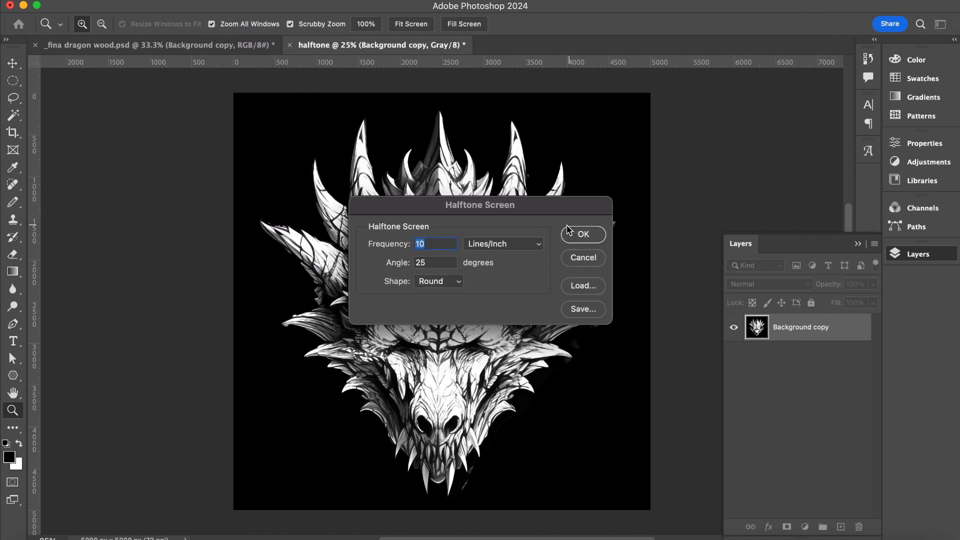
left_click(580, 234)
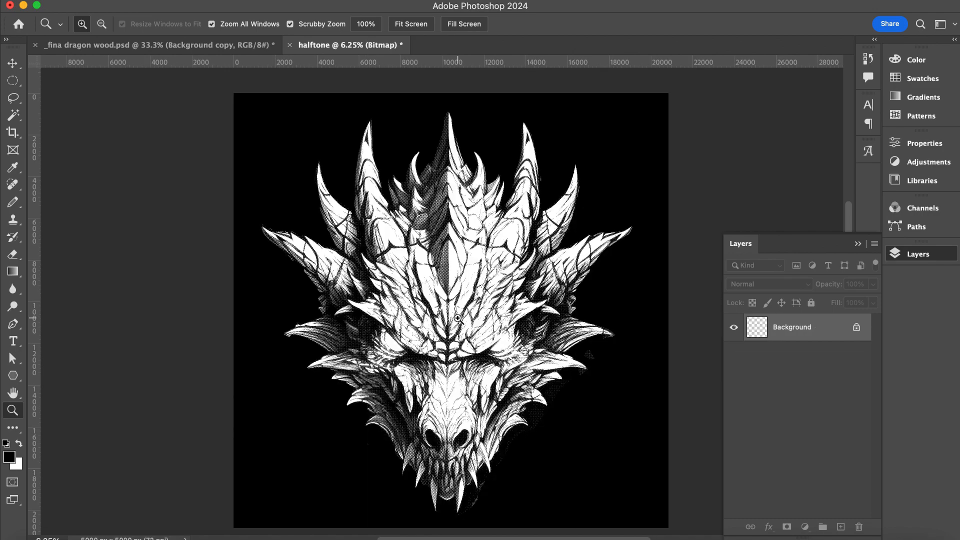
left_click(469, 300)
left_click(470, 300)
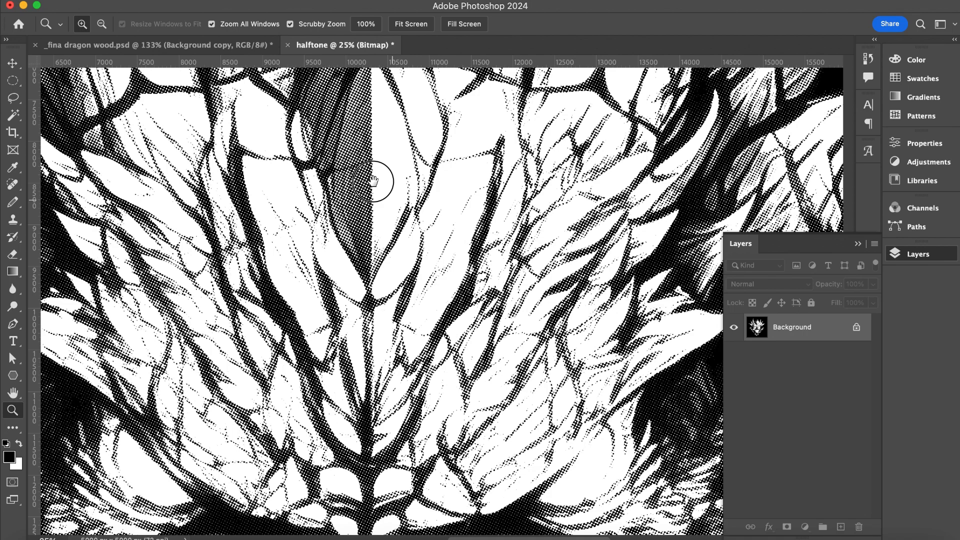
left_click_drag(373, 181, 236, 62)
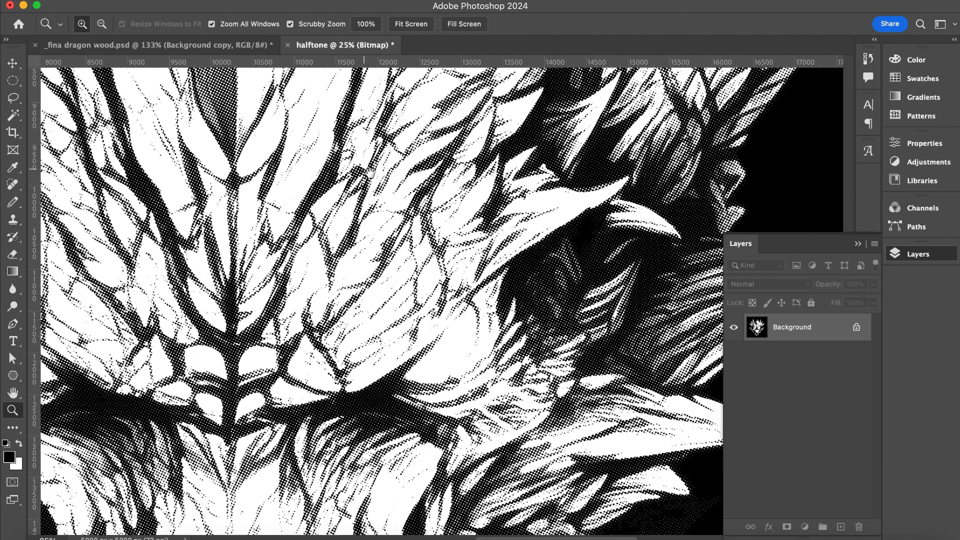
left_click(575, 308)
left_click(523, 276)
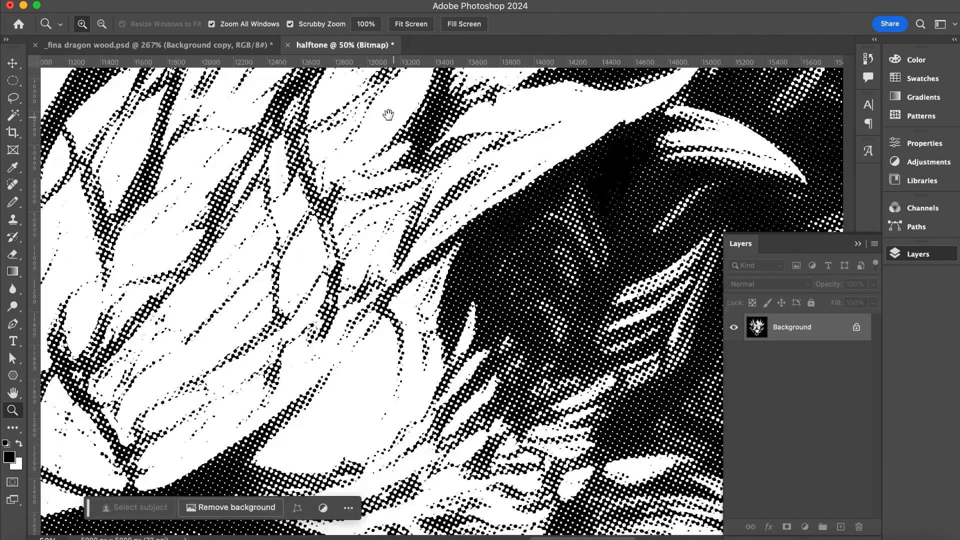
Try converting the bitmap back to Grayscale at size ratio 1, check its image size, and undo the conversion
left_click(196, 1)
mouse_move(200, 9)
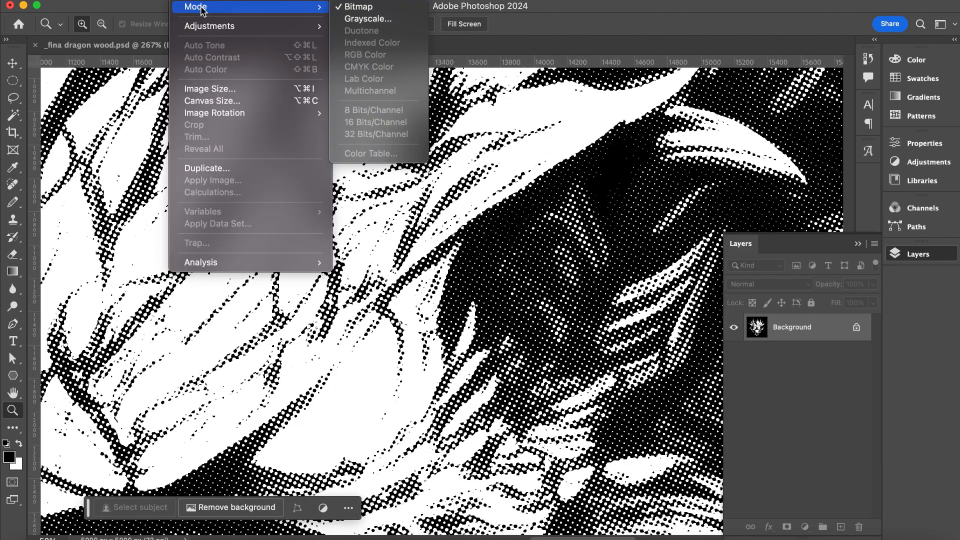
left_click(368, 19)
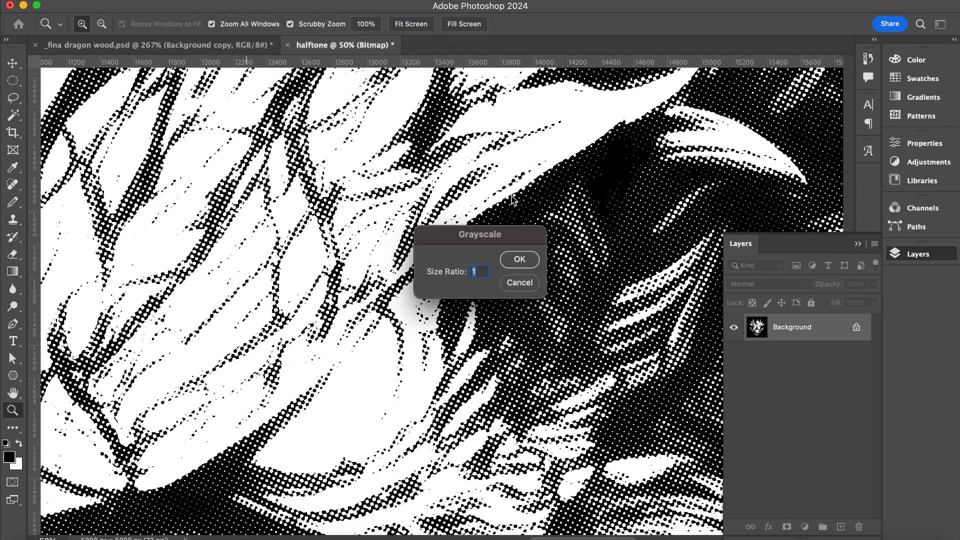
left_click(519, 259)
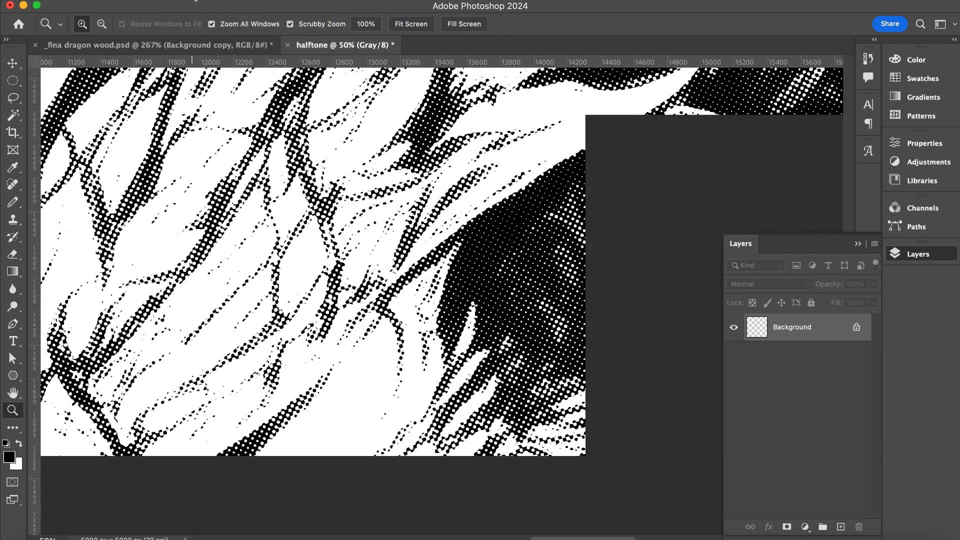
left_click(176, 1)
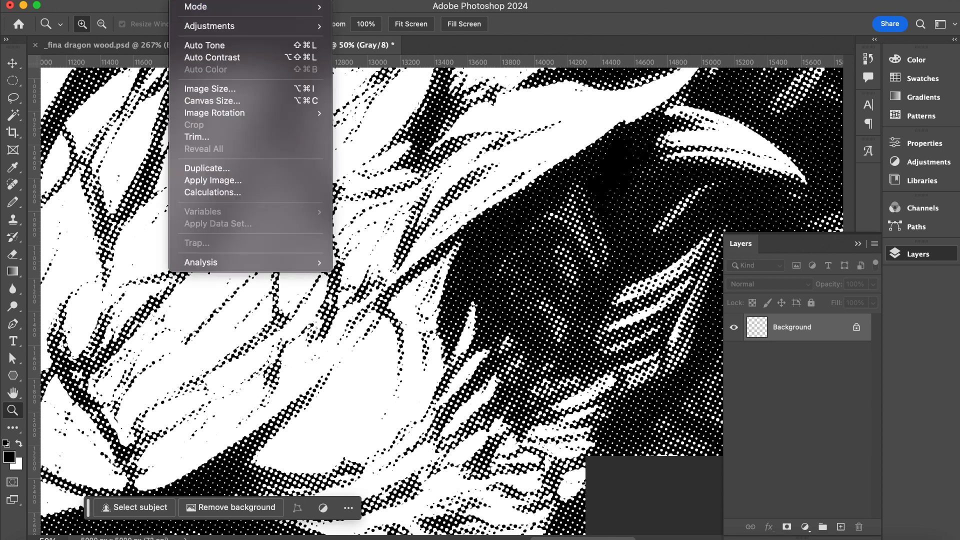
left_click(219, 93)
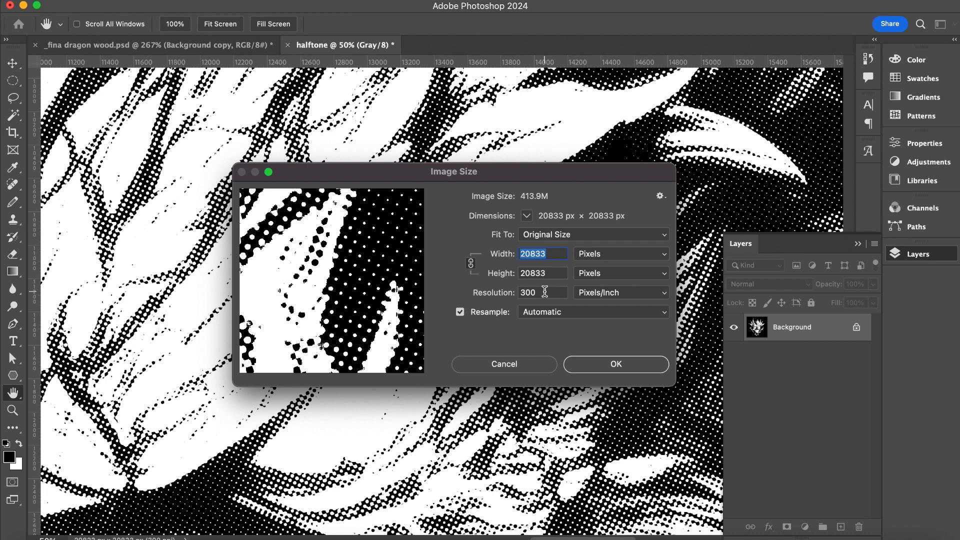
left_click(524, 370)
key("z")
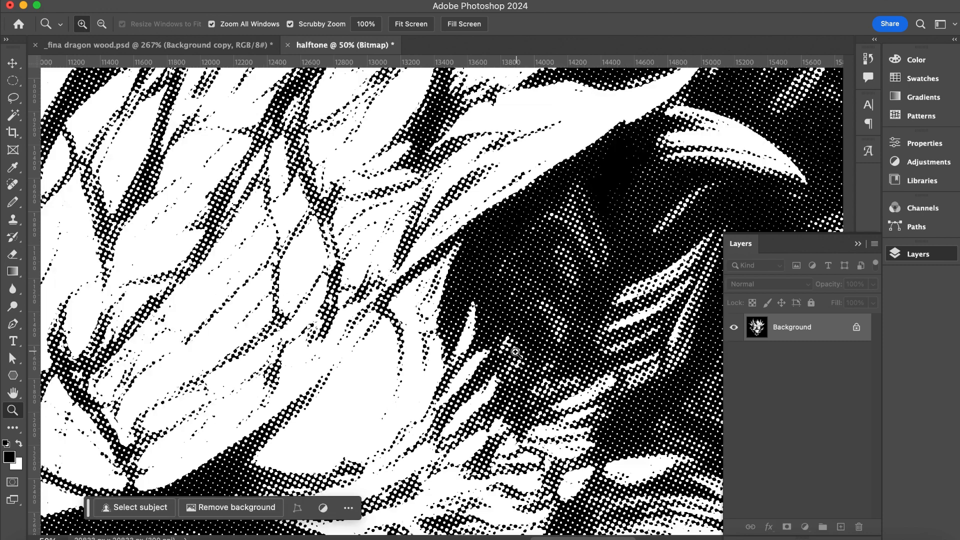
left_click(186, 0)
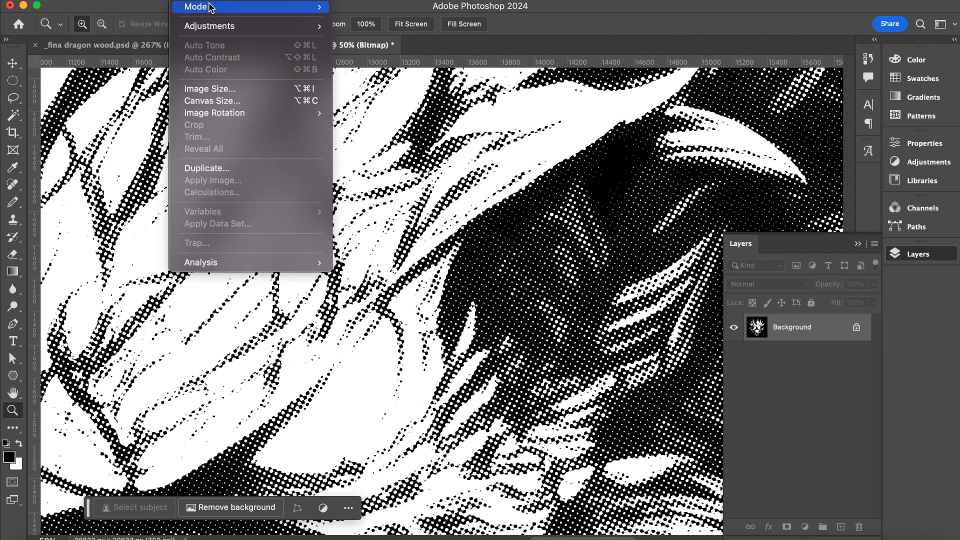
mouse_move(221, 7)
left_click(356, 17)
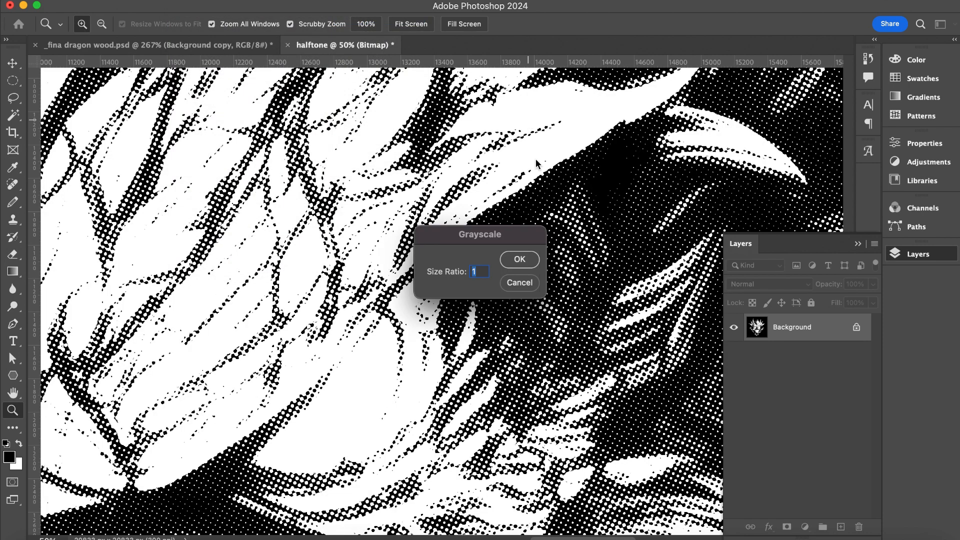
left_click(520, 283)
Check the bitmap's dimensions and resolution, and undo the bitmap conversion to return to the grayscale artwork
left_click(189, 0)
mouse_move(203, 8)
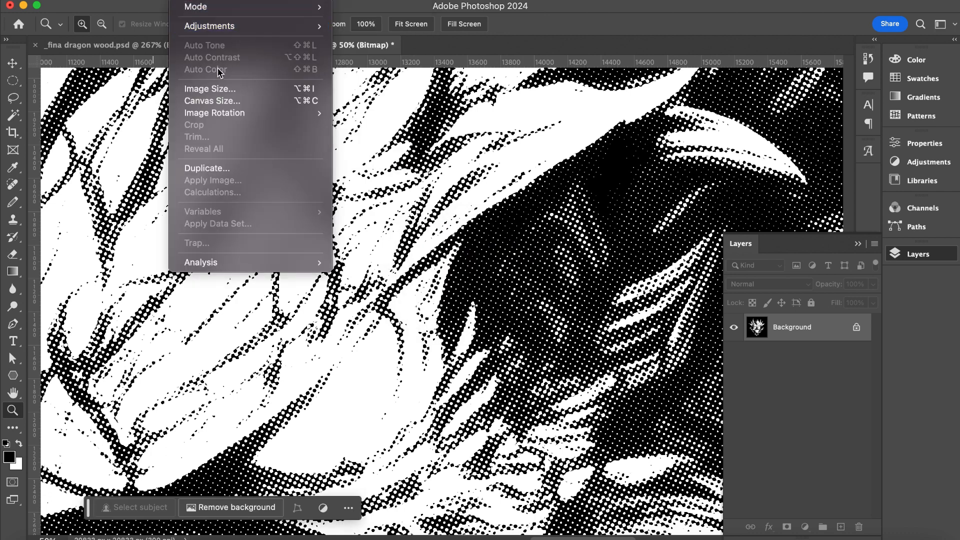
left_click(216, 88)
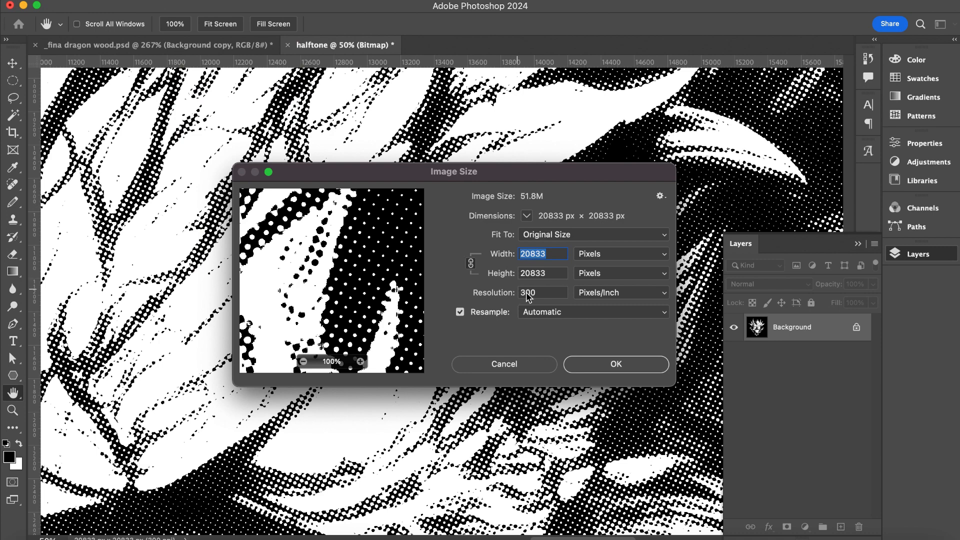
left_click(507, 366)
key("super+z")
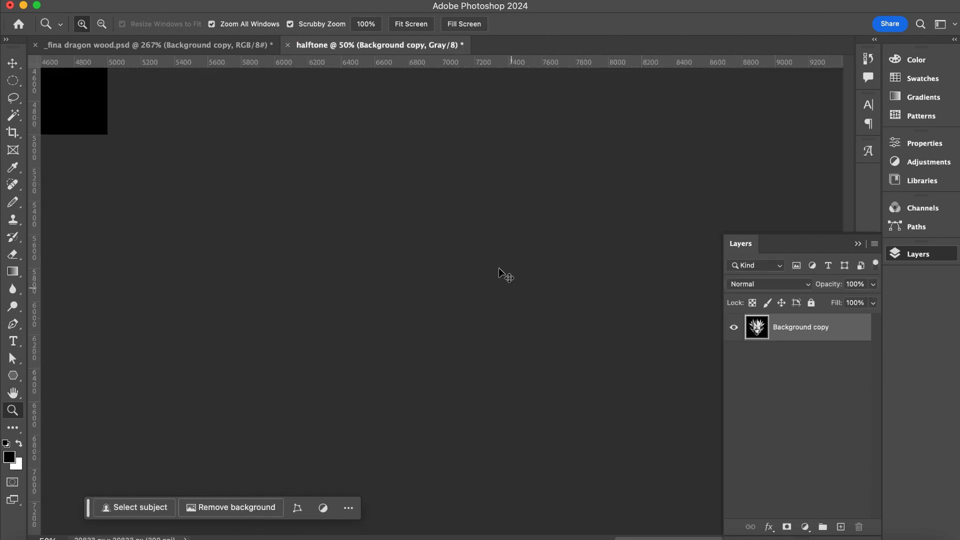
Convert the grayscale dragon to Bitmap at 72 pixels/inch output, using a round halftone screen at 10 lines/inch and 25 degrees
left_click_drag(257, 144, 488, 283)
left_click(445, 242)
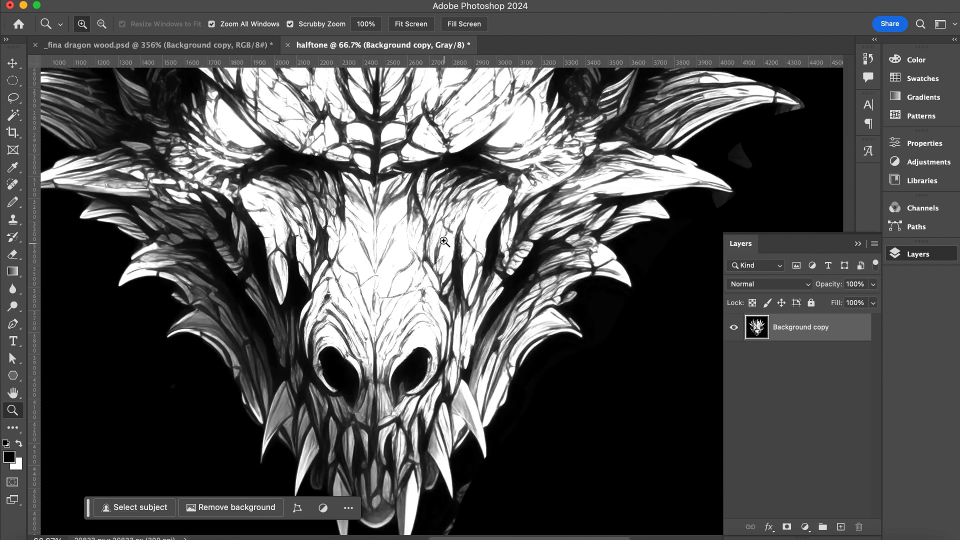
left_click(444, 242)
left_click(437, 201)
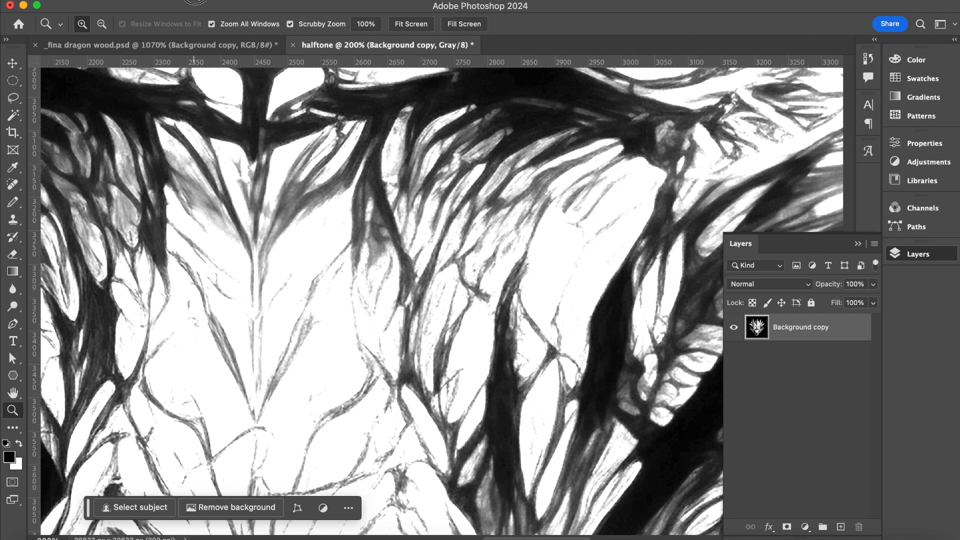
left_click(194, 4)
mouse_move(225, 6)
left_click(381, 7)
left_click(503, 201)
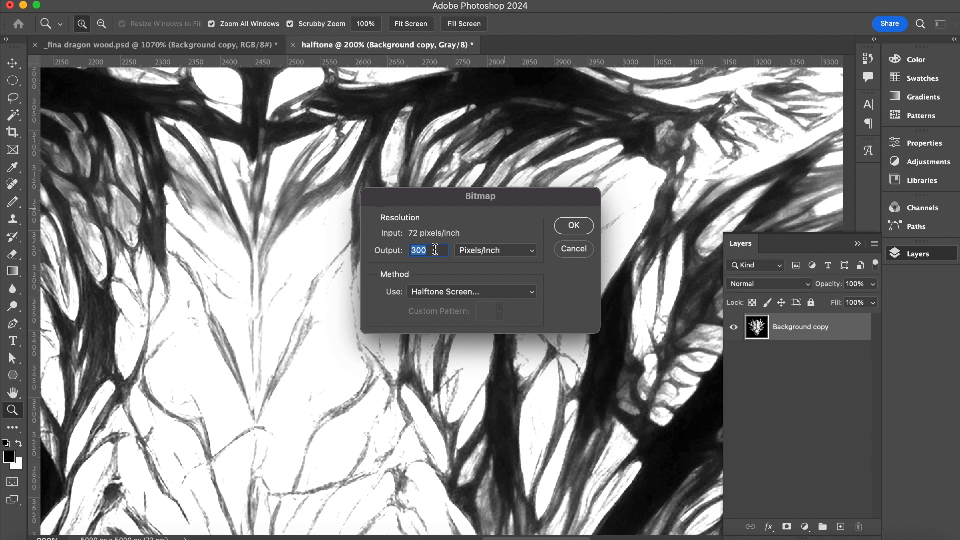
type("72")
left_click(575, 224)
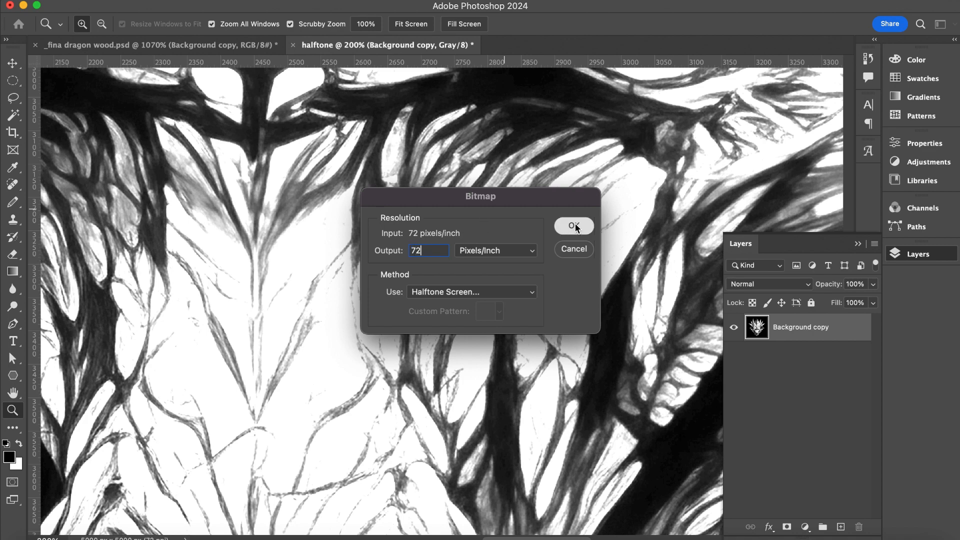
left_click(575, 237)
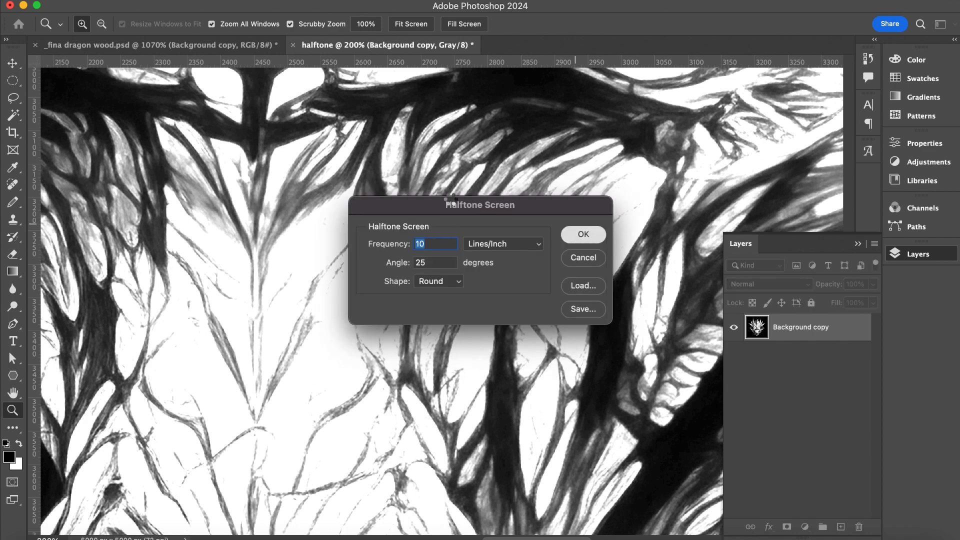
Examine the halftone dot pattern over the whole dragon head and up close on its forehead
left_click(561, 287, "alt")
left_click(564, 286, "alt")
left_click(565, 283, "alt")
left_click_drag(531, 212, 523, 261)
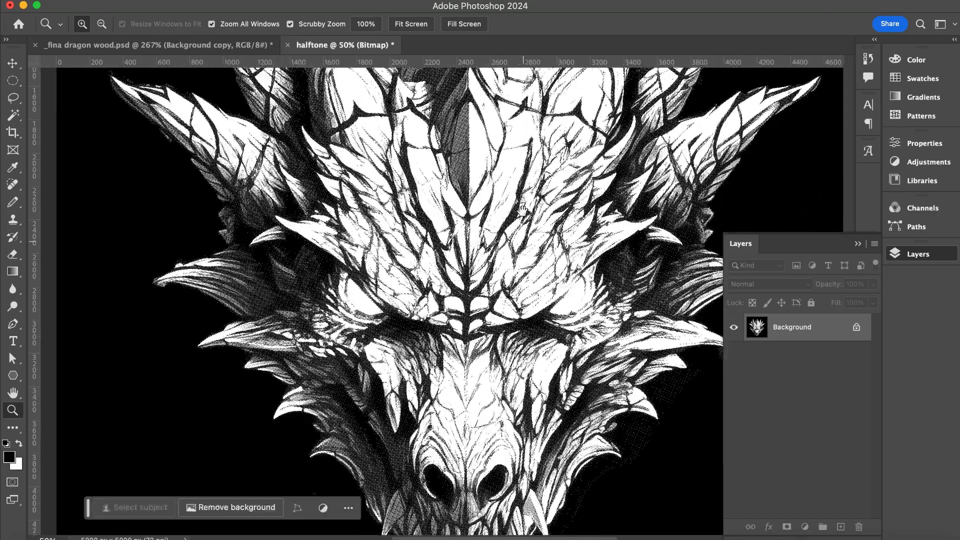
left_click(522, 193)
left_click(552, 212)
left_click(557, 214)
left_click_drag(478, 190, 596, 253)
left_click_drag(390, 141, 440, 165)
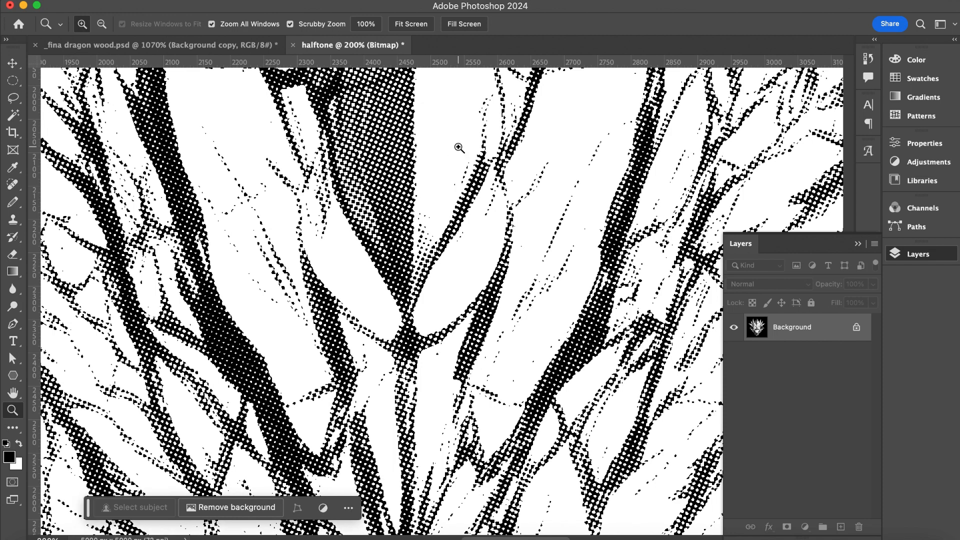
Undo the bitmap conversion and convert the grayscale dragon to Bitmap at 300 pixels/inch output, flattening layers and using a halftone screen
key("super+z")
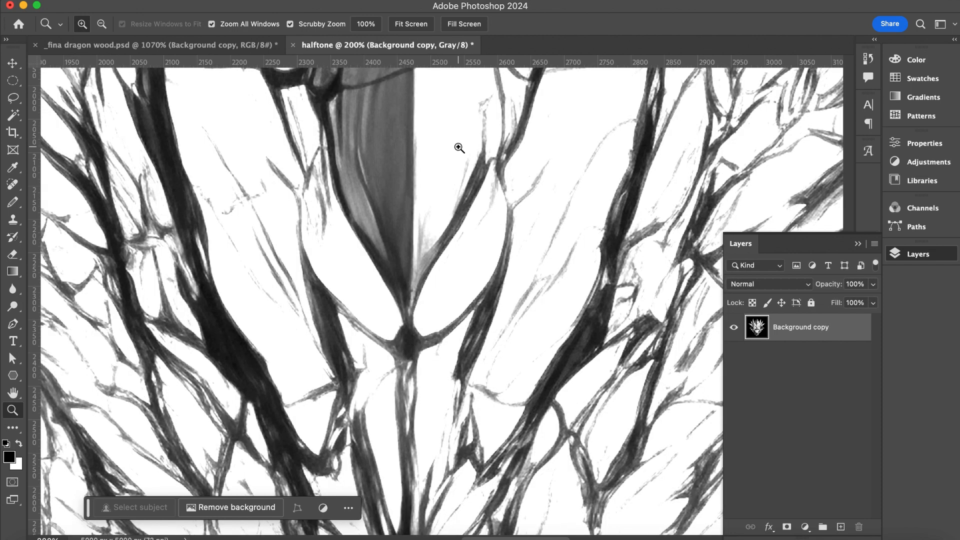
left_click(184, 0)
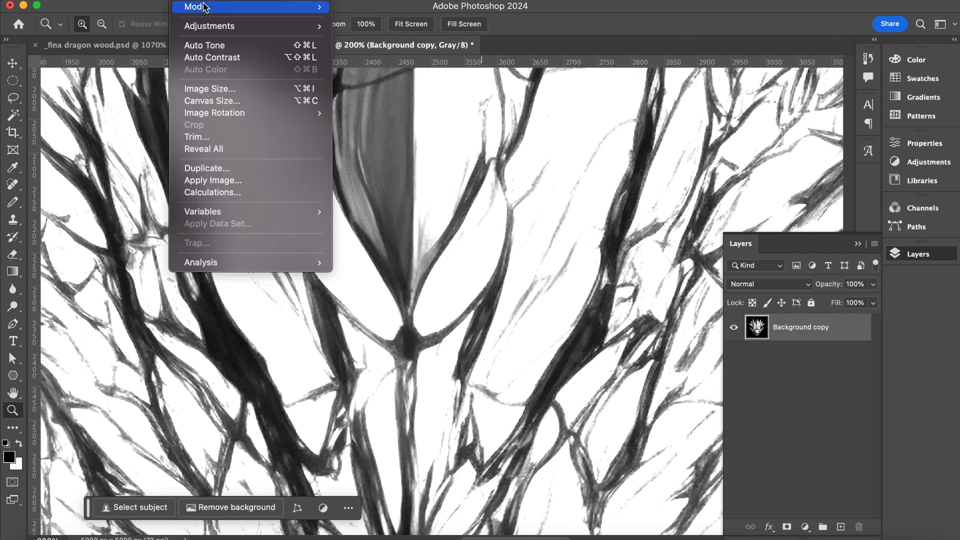
mouse_move(205, 6)
left_click(387, 7)
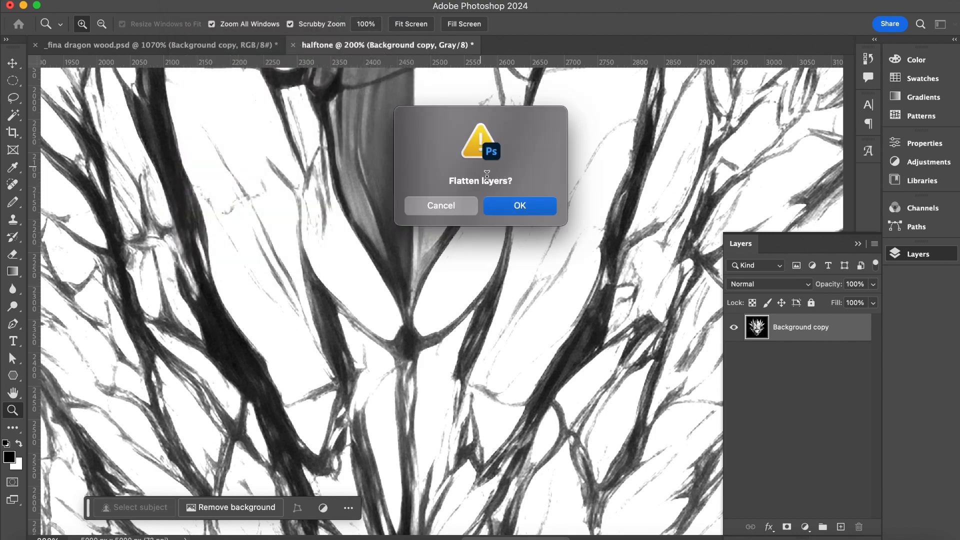
left_click(510, 207)
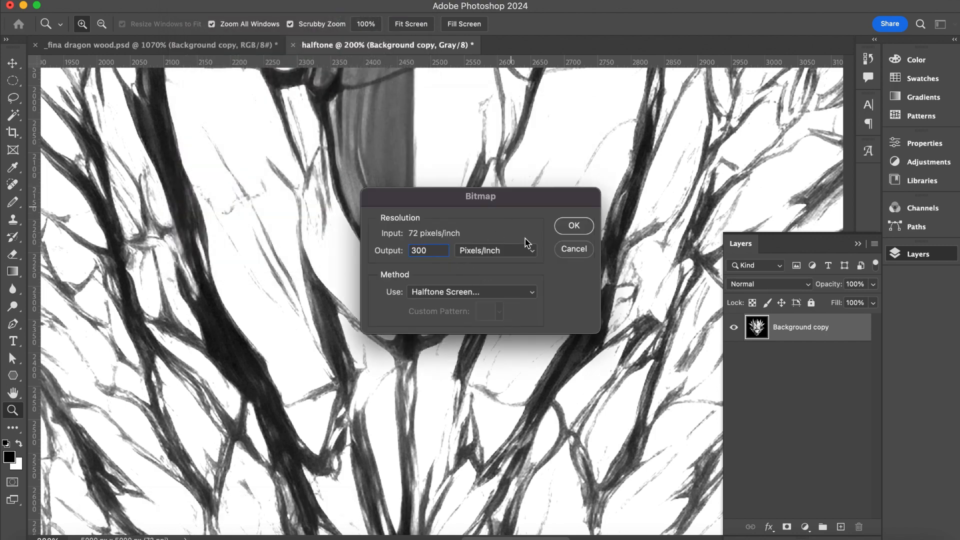
left_click(570, 232)
left_click(582, 237)
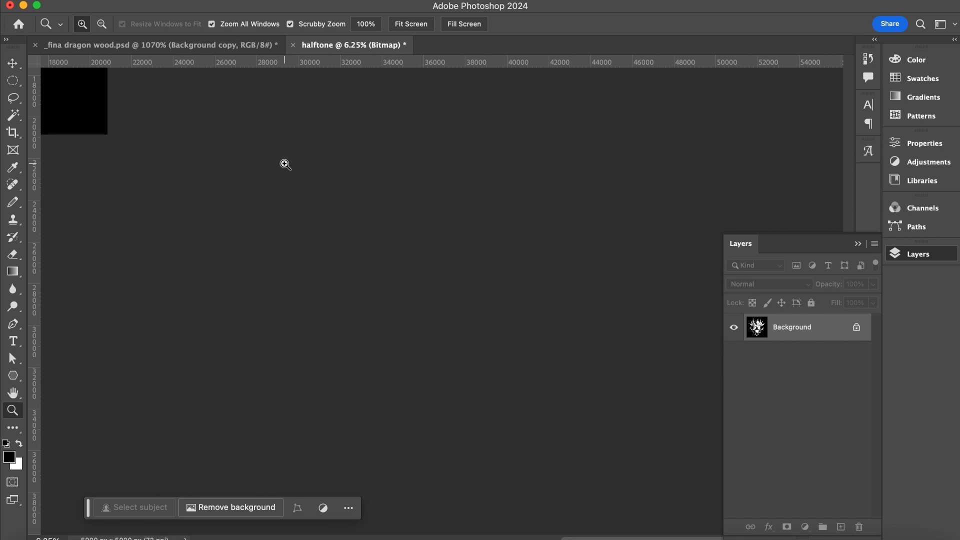
Examine the 300 pixels/inch halftone over the whole dragon head and up close on its forehead
key("super+space")
left_click_drag(107, 92, 784, 493)
left_click(565, 302)
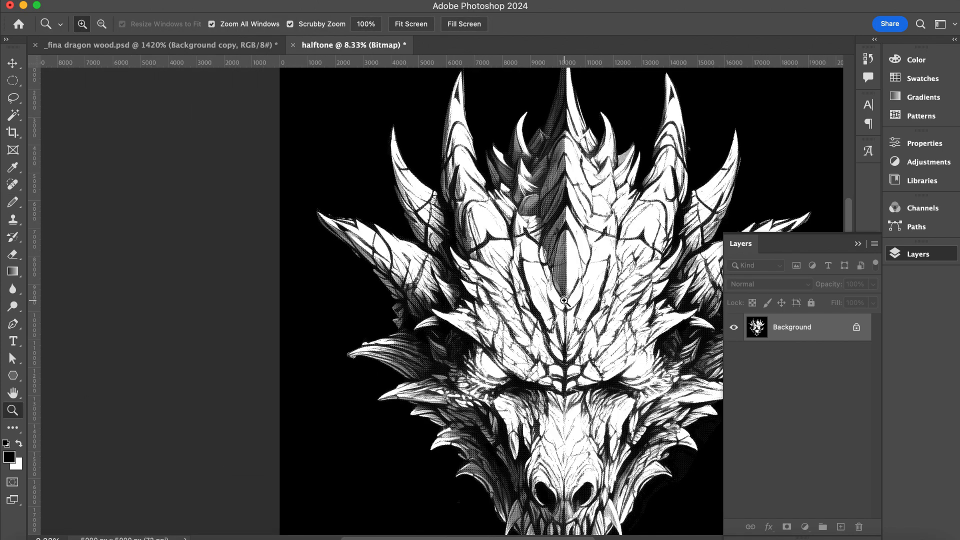
left_click(565, 302)
left_click(564, 301)
left_click(564, 301)
left_click(564, 301)
left_click(564, 302)
left_click_drag(515, 235, 369, 192)
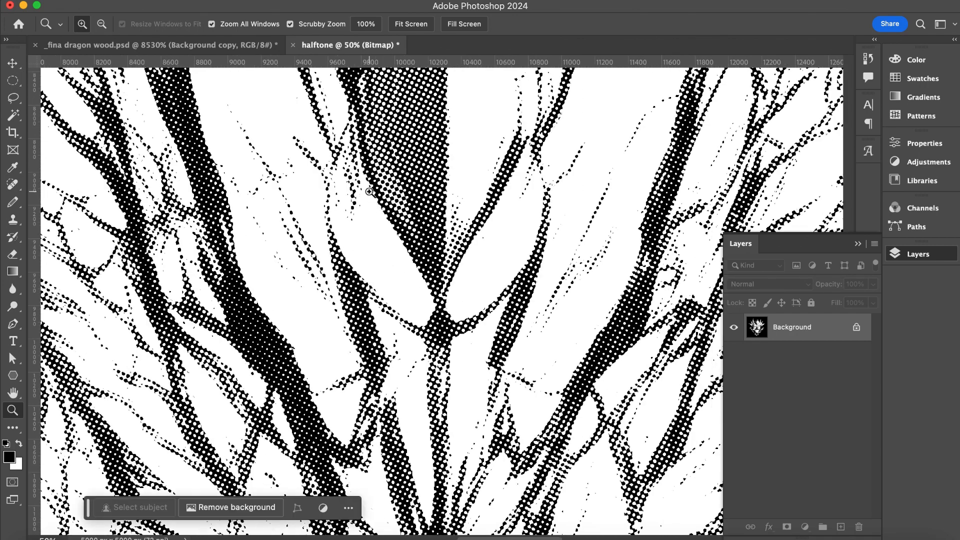
Try resampling the halftone bitmap to a resolution of 72 pixels/inch
left_click(197, 0)
mouse_move(216, 11)
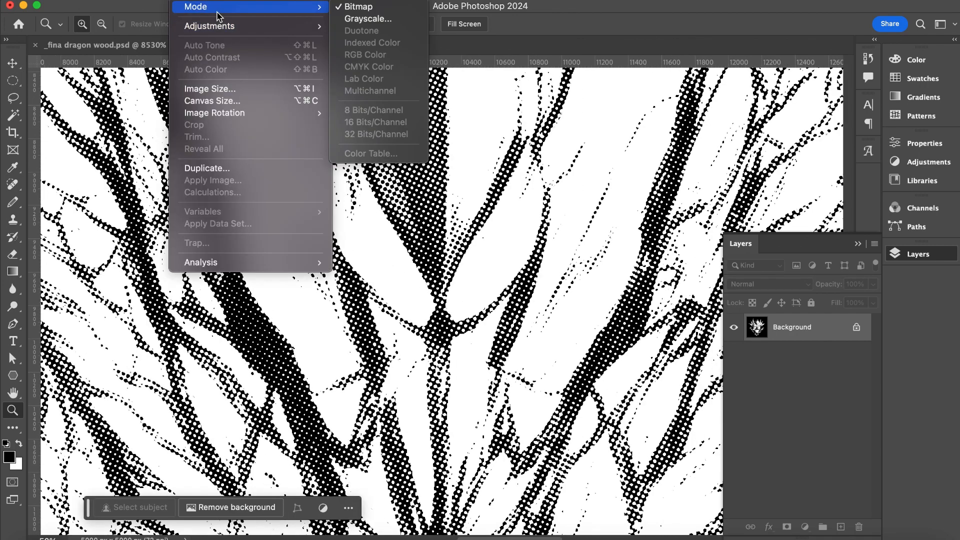
left_click(206, 90)
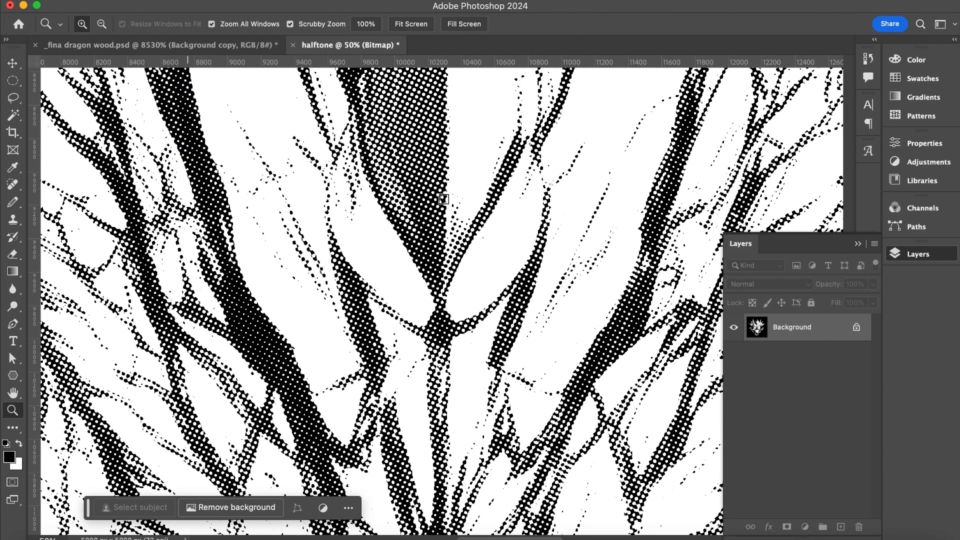
double_click(539, 293)
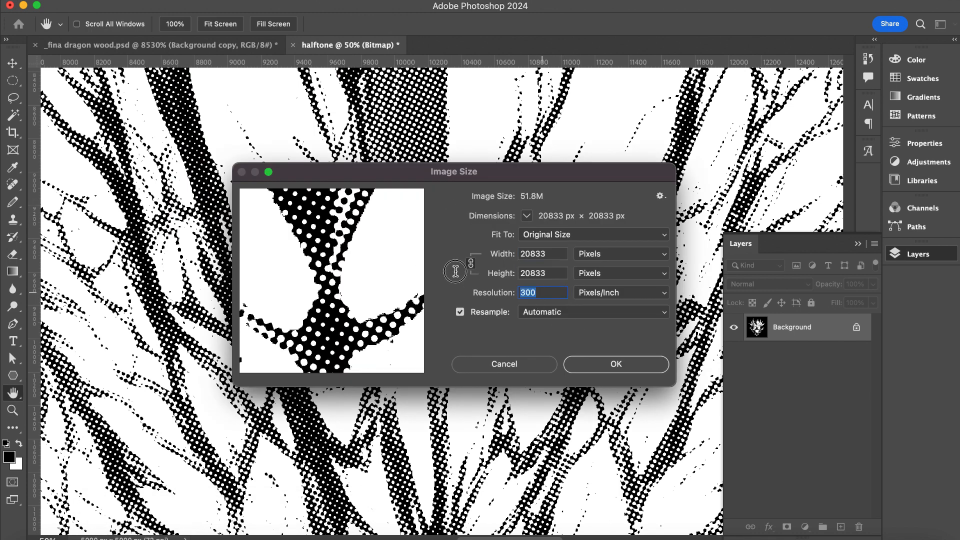
type("72")
key("Return")
Examine the resampled halftone dots around the dragon's brow and eyes, and undo the resolution change
key("z")
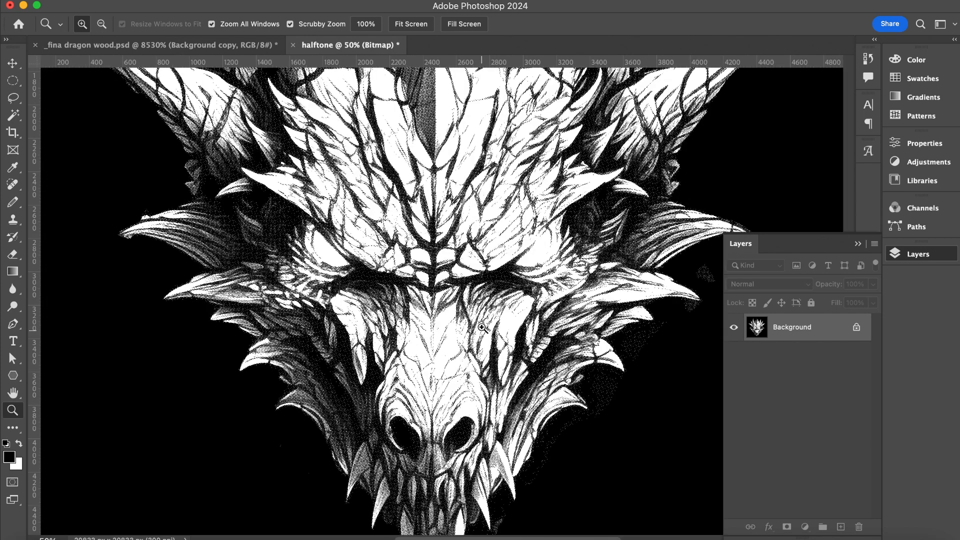
left_click(475, 300)
left_click(476, 300)
left_click(465, 270)
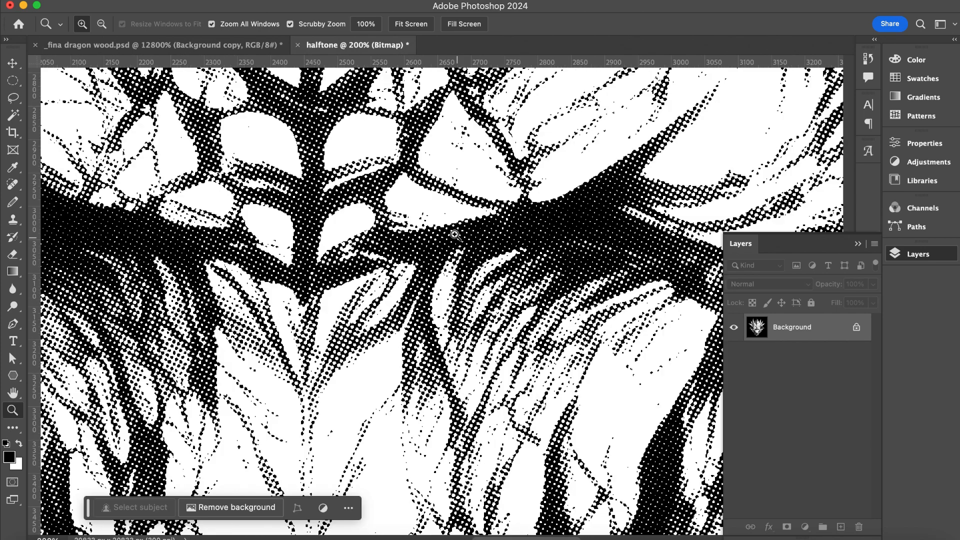
left_click(455, 234)
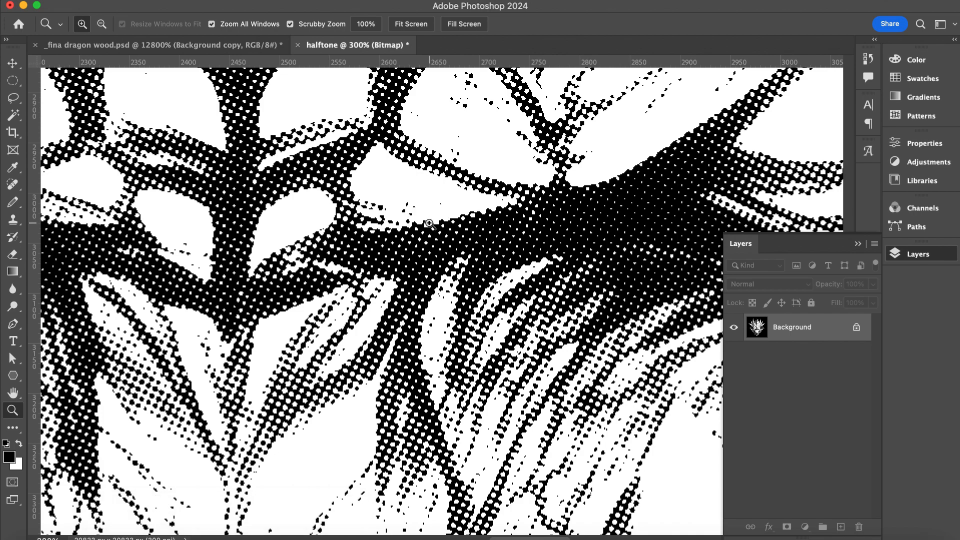
left_click(436, 211)
left_click(440, 208, "alt")
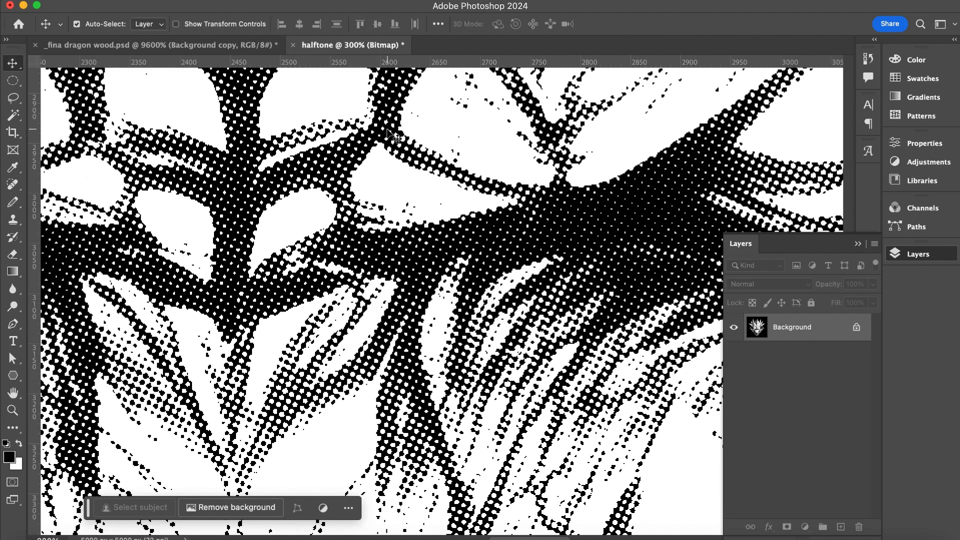
left_click(479, 220)
left_click(479, 220, "alt")
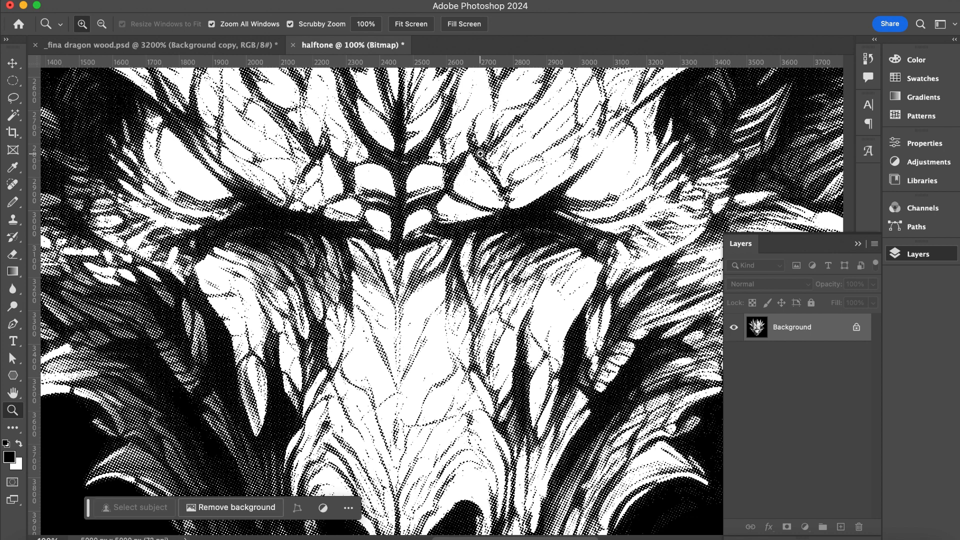
key("super+z")
Convert the 300 pixels/inch halftone bitmap back to Grayscale at size ratio 1
left_click_drag(358, 130, 650, 390)
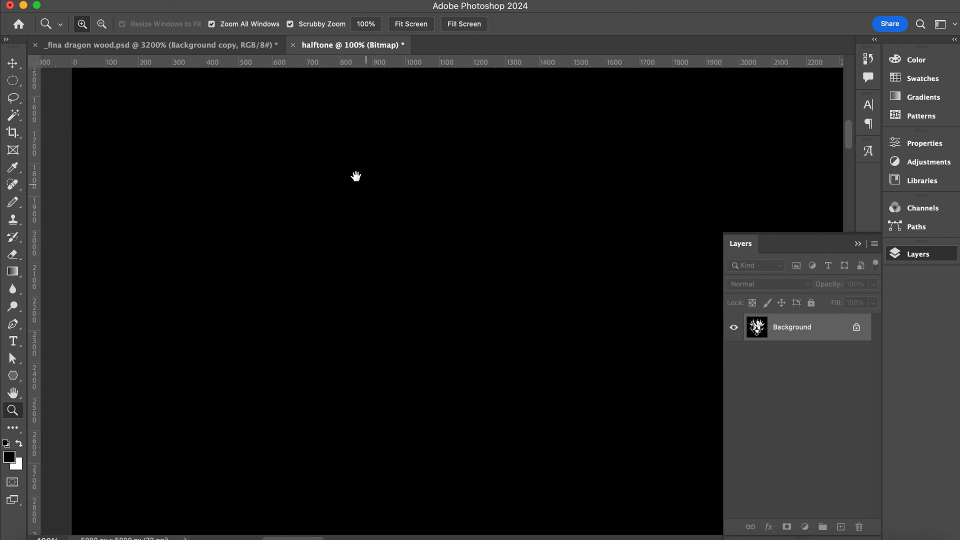
left_click_drag(130, 130, 402, 248)
left_click_drag(715, 278, 425, 310)
left_click(456, 304, "alt")
left_click_drag(651, 450, 457, 228)
left_click(183, 0)
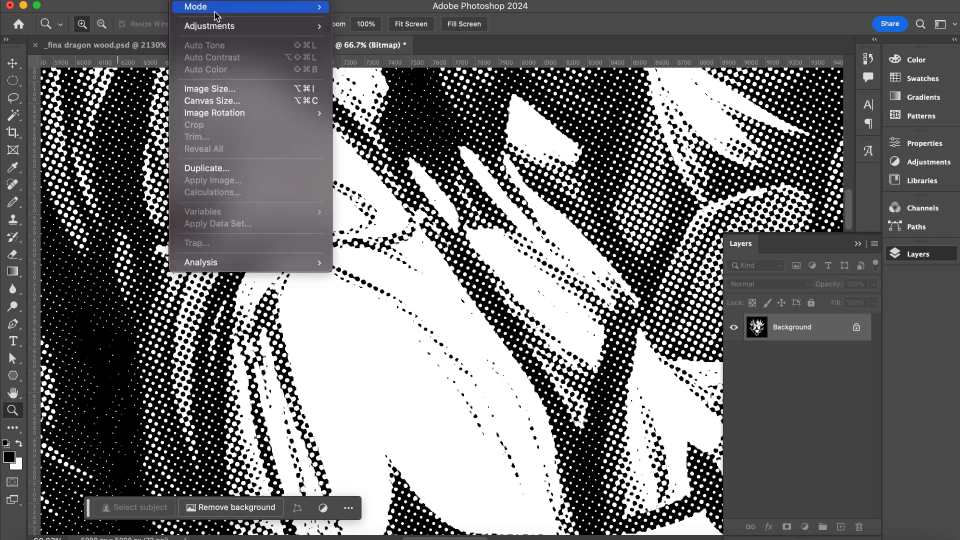
mouse_move(279, 11)
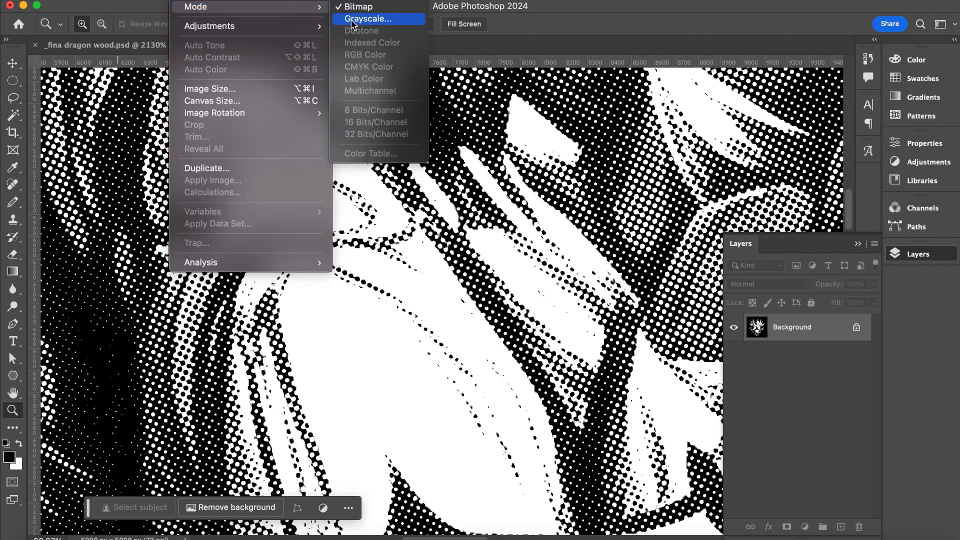
left_click(369, 18)
left_click(519, 260)
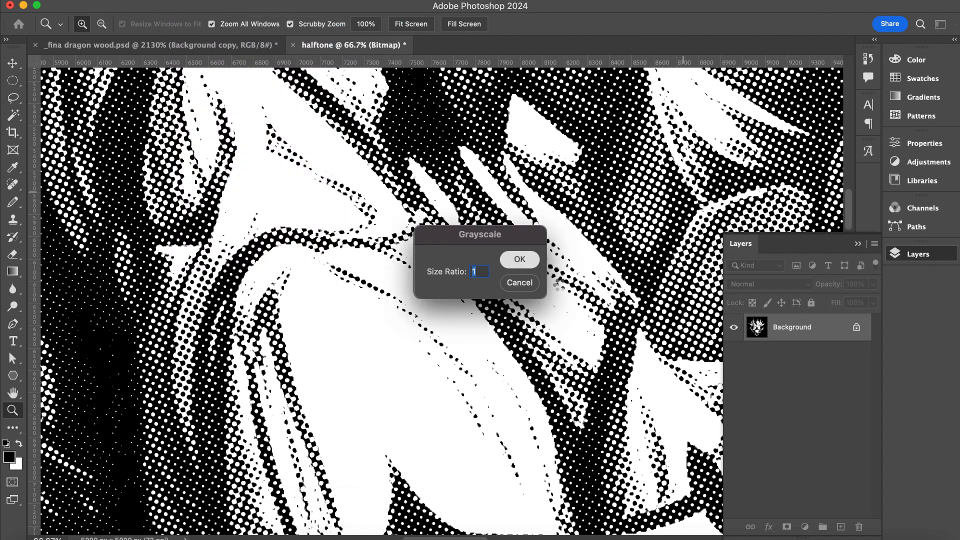
Select all the white halftone areas with the Magic Wand at tolerance 8, non-contiguous, and copy them to a new layer
key("w")
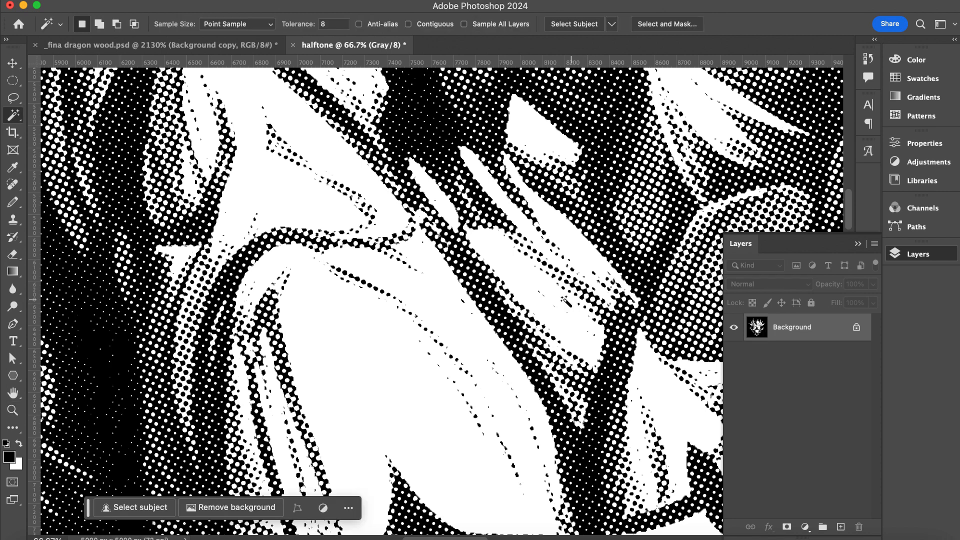
left_click(500, 262)
right_click(503, 259)
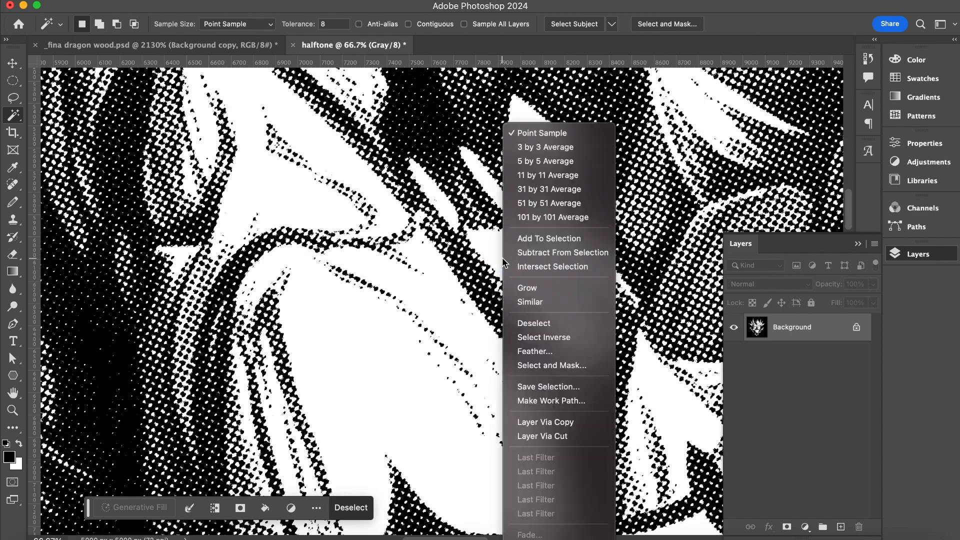
left_click(545, 422)
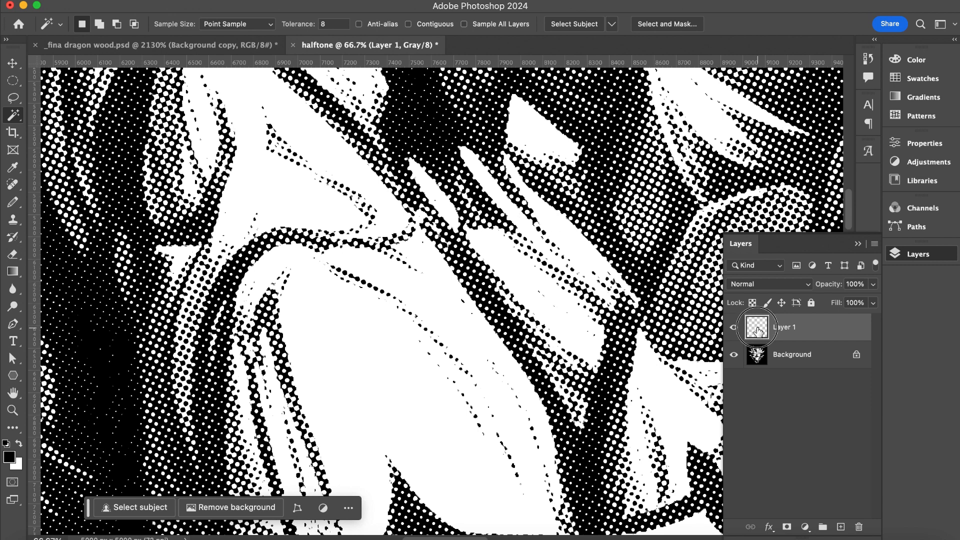
Try placing the full-size white halftone layer in _fina dragon wood.psd, check its fit on the canvas, and delete it
left_click(192, 47)
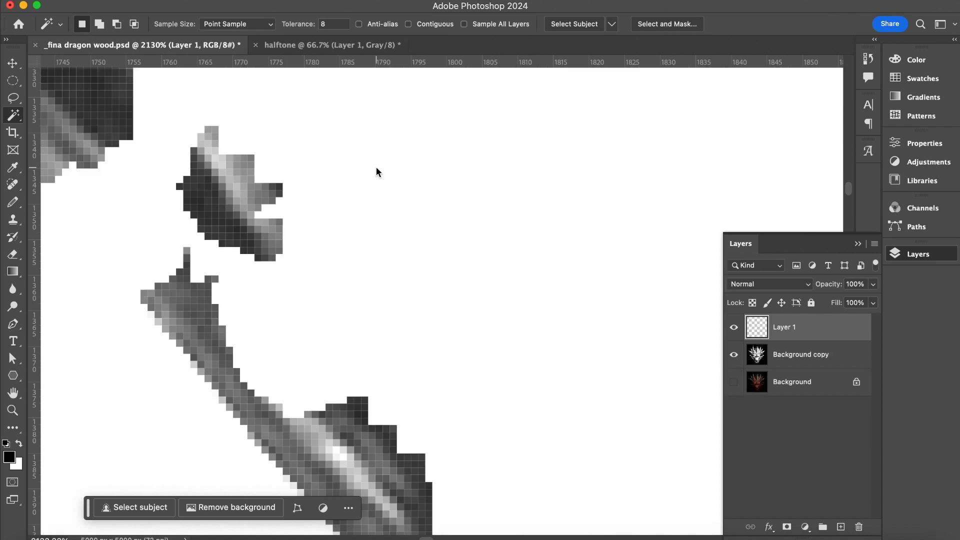
key("z")
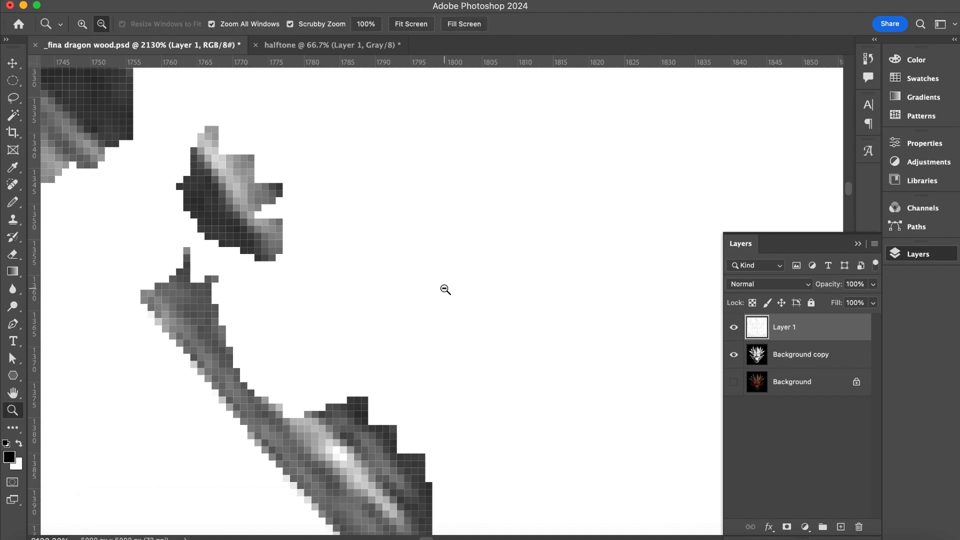
left_click_drag(447, 292, 446, 289)
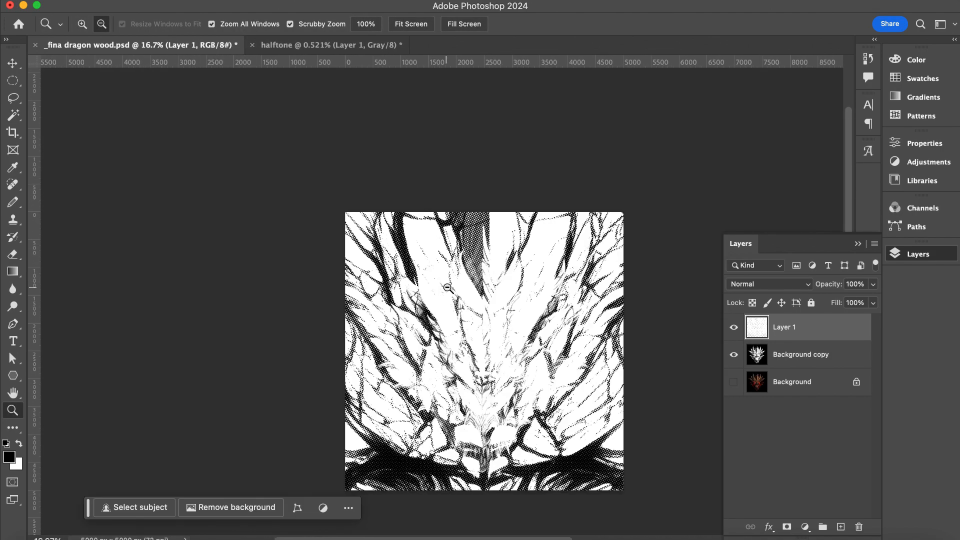
left_click(427, 251, "alt")
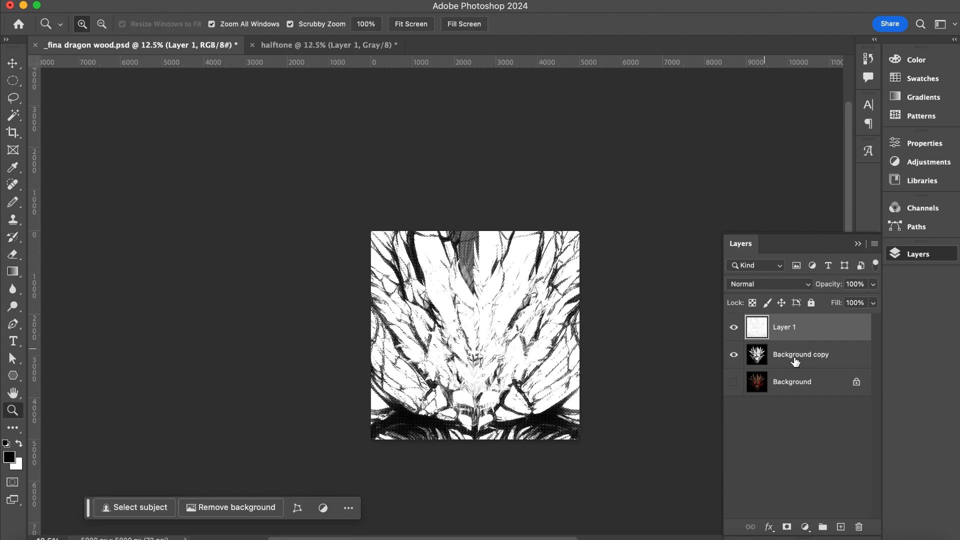
key("Delete")
Resample the layered halftone document to a resolution of 72 pixels/inch
left_click(383, 45)
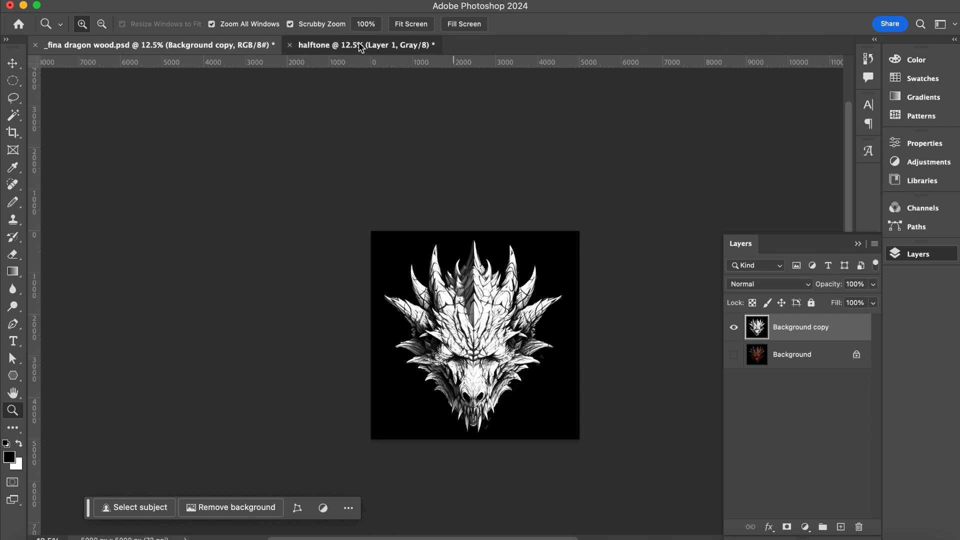
left_click(195, 1)
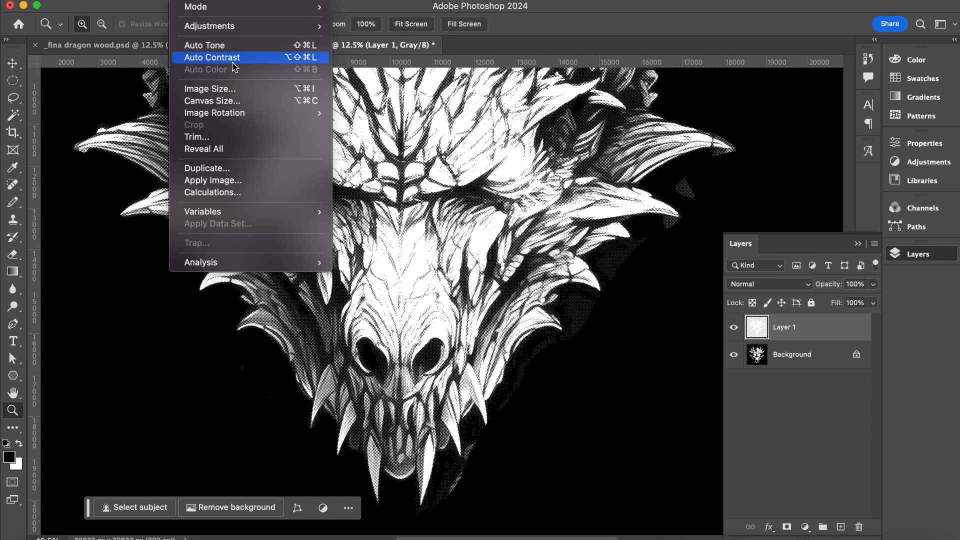
left_click(220, 88)
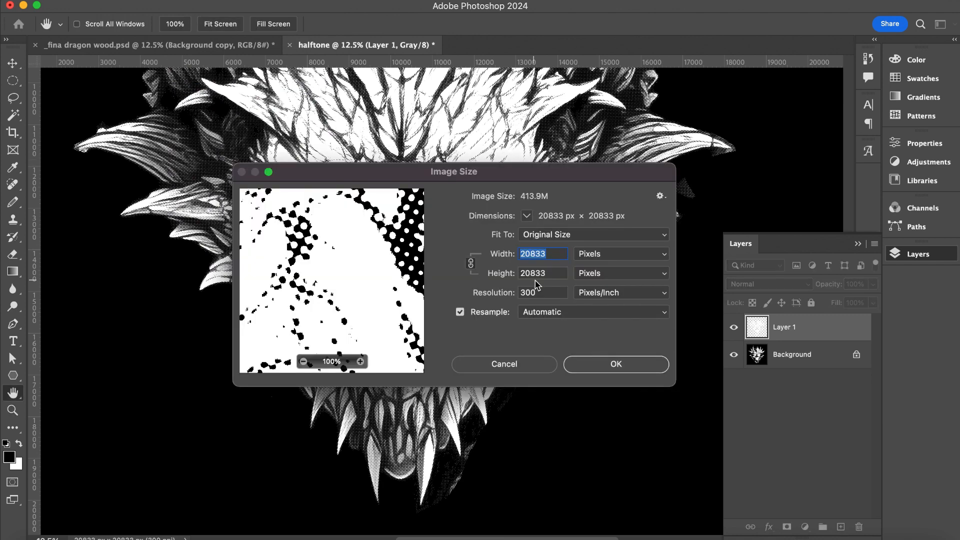
double_click(530, 292)
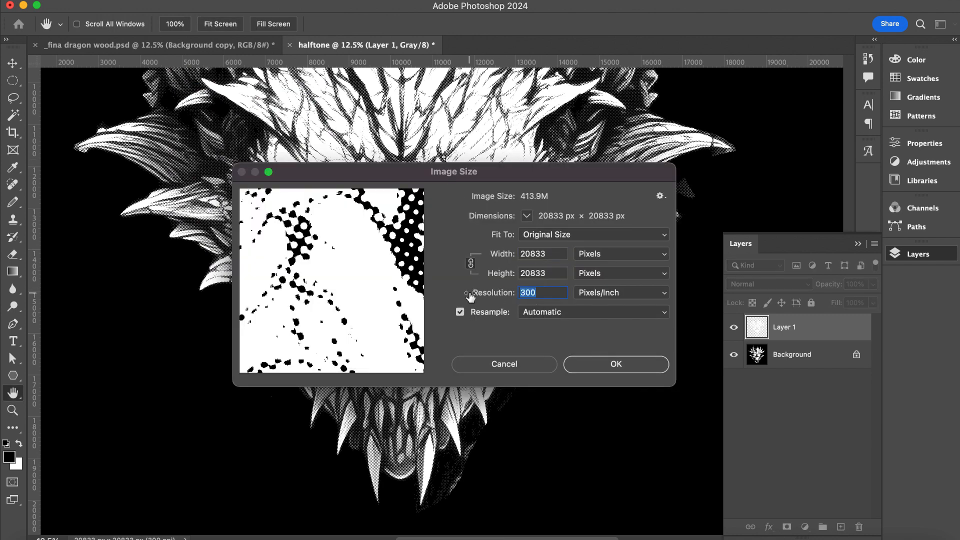
type("7")
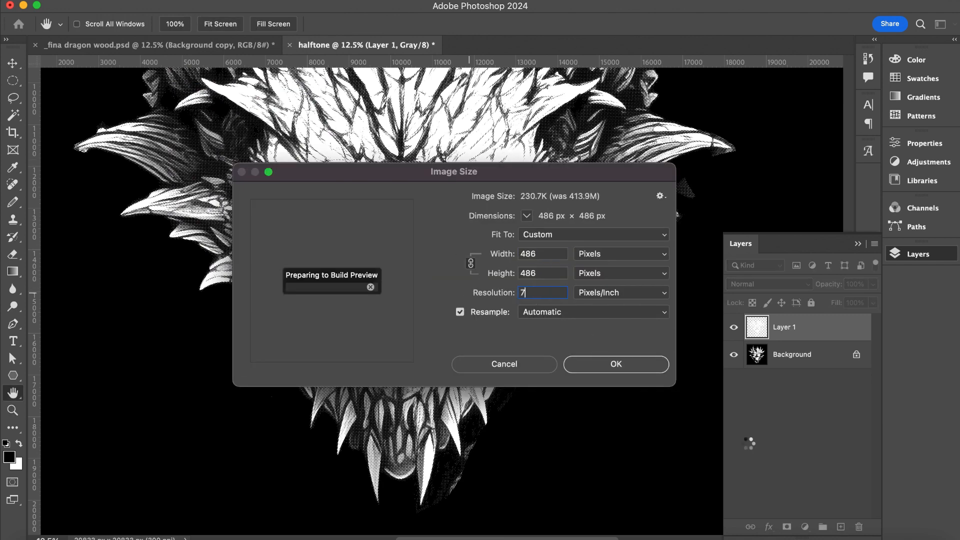
type("2")
left_click(615, 365)
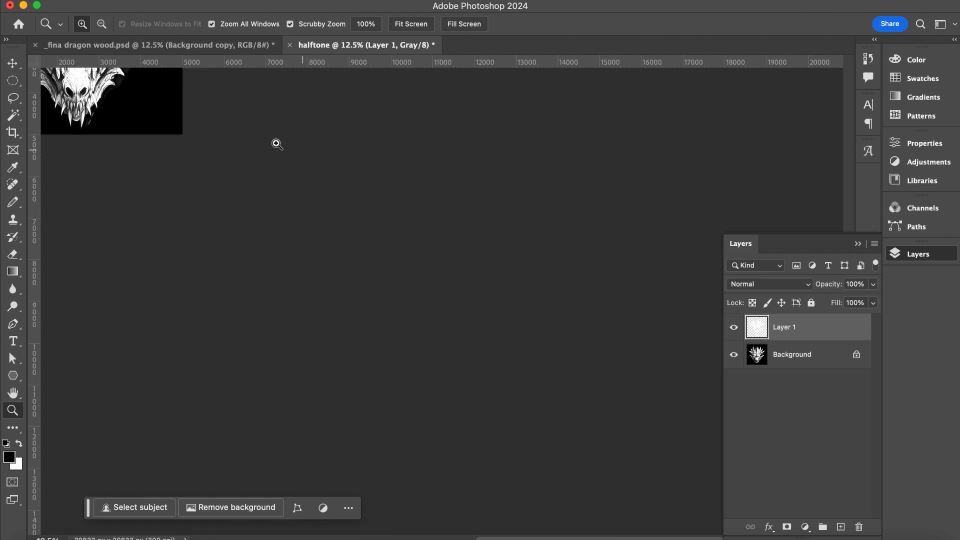
Copy the resized white halftone layer into _fina dragon wood.psd above the Background copy layer
left_click_drag(154, 101, 440, 277)
left_click(336, 194)
left_click(364, 201)
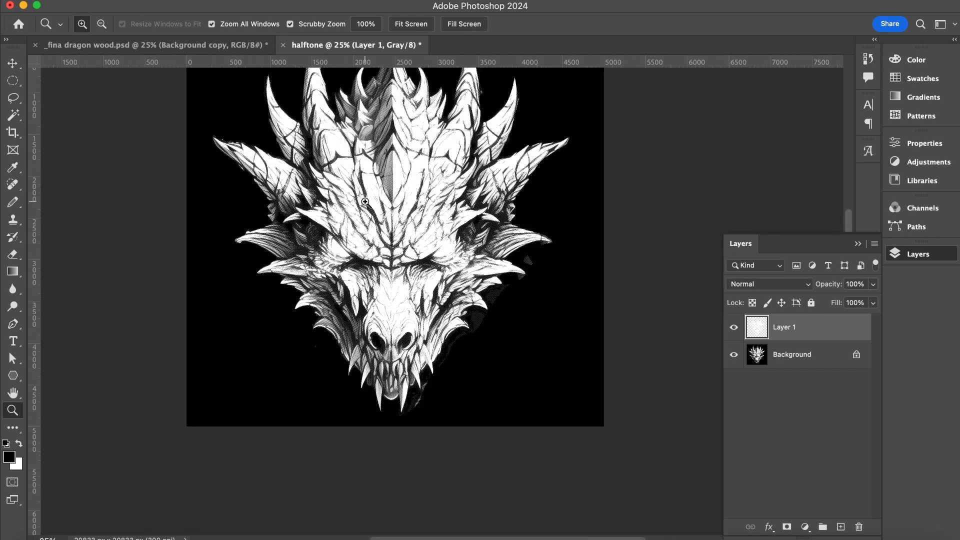
left_click(365, 202)
left_click(363, 200)
left_click(393, 210)
left_click(410, 210)
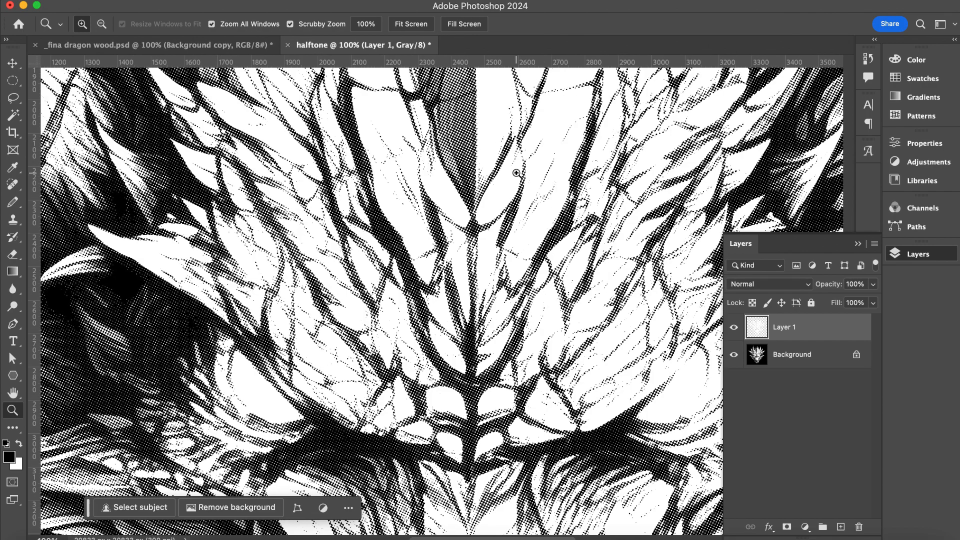
key("v")
left_click_drag(546, 159, 440, 258)
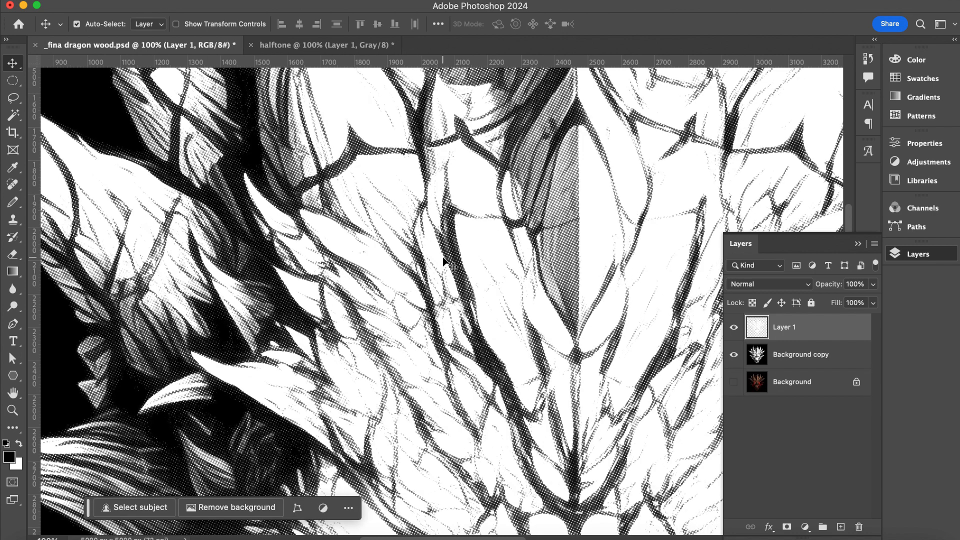
Hide the Background copy layer and show the colour Background layer under the white halftone
left_click(735, 355)
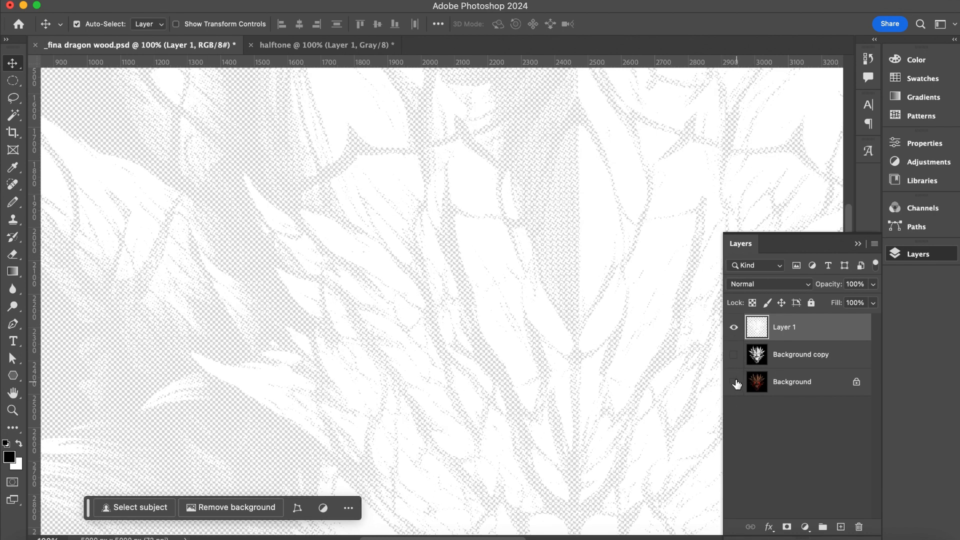
key("z")
left_click(453, 257, "alt")
left_click(453, 257, "alt")
left_click(454, 258, "alt")
left_click(453, 257, "alt")
left_click(758, 382)
Load the white halftone pixels of Layer 1 as a selection and hide that layer
left_click(759, 332)
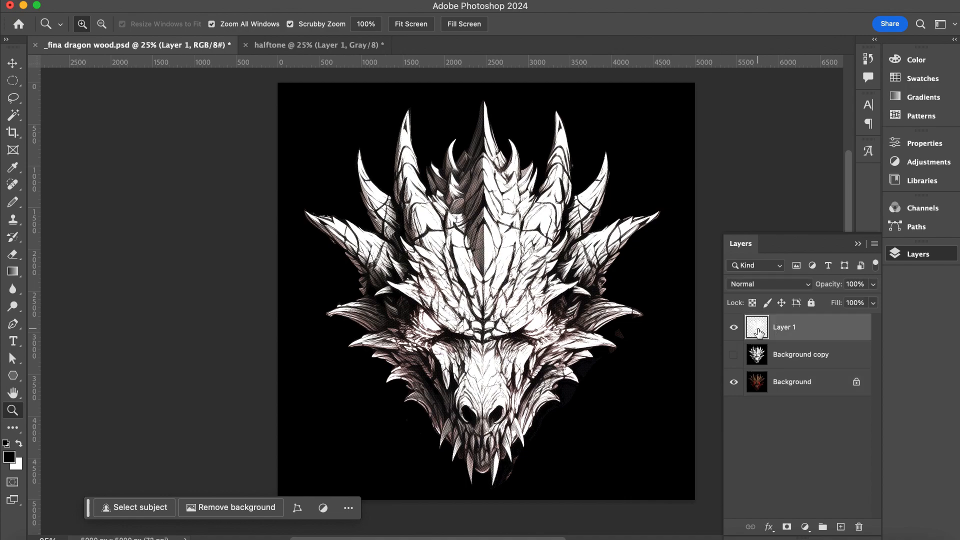
left_click(758, 328, "super")
left_click(734, 327)
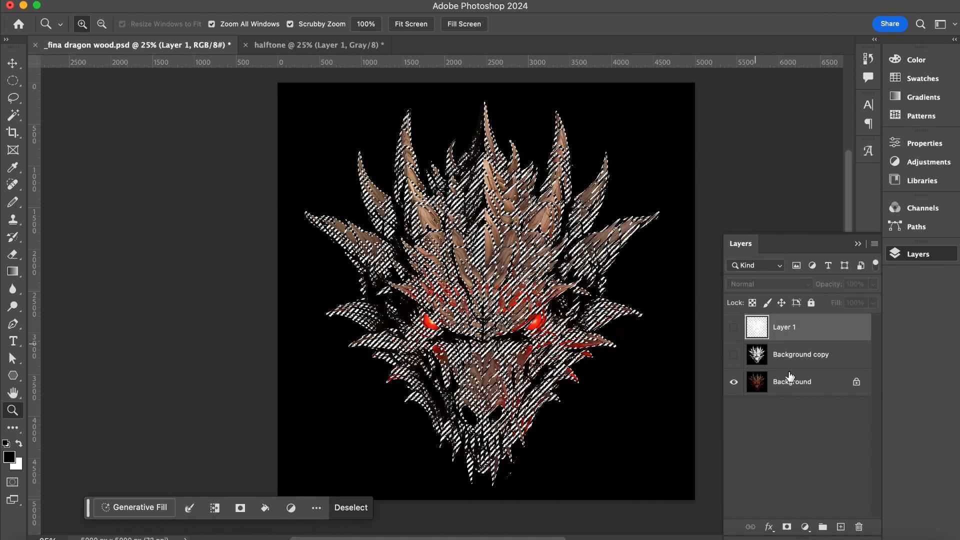
Duplicate the colour Background layer with the halftone selection kept active, and hide the original
left_click(800, 388)
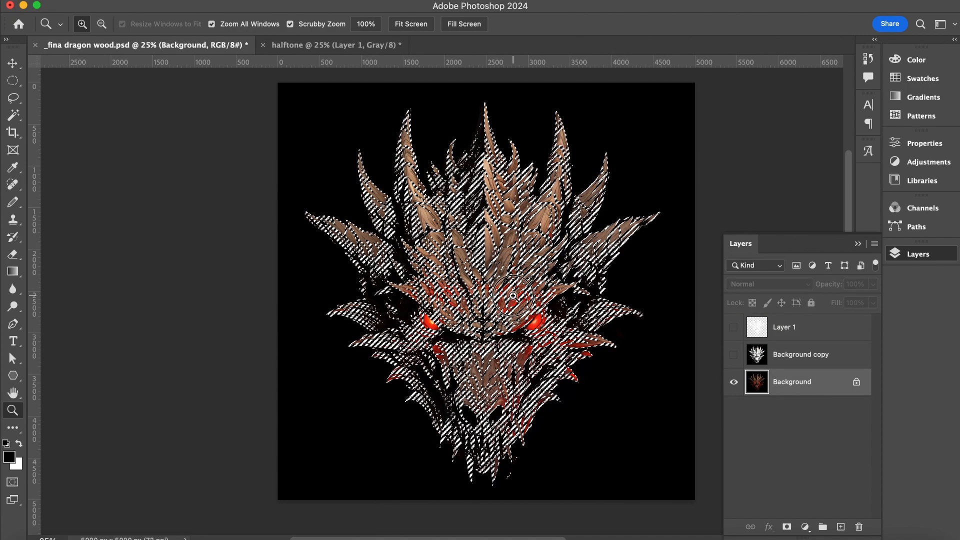
left_click(513, 295)
left_click(512, 296)
left_click(513, 295)
left_click(512, 296)
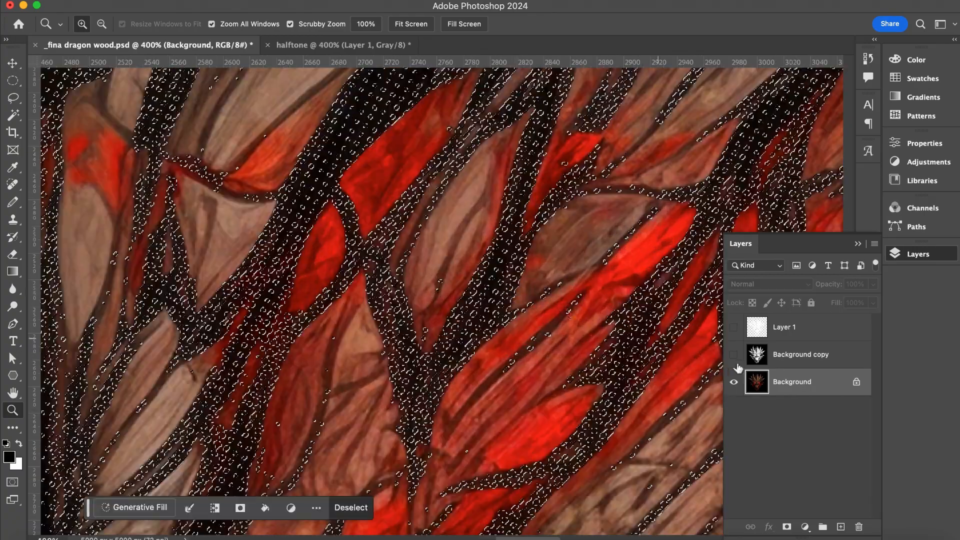
left_click(841, 527)
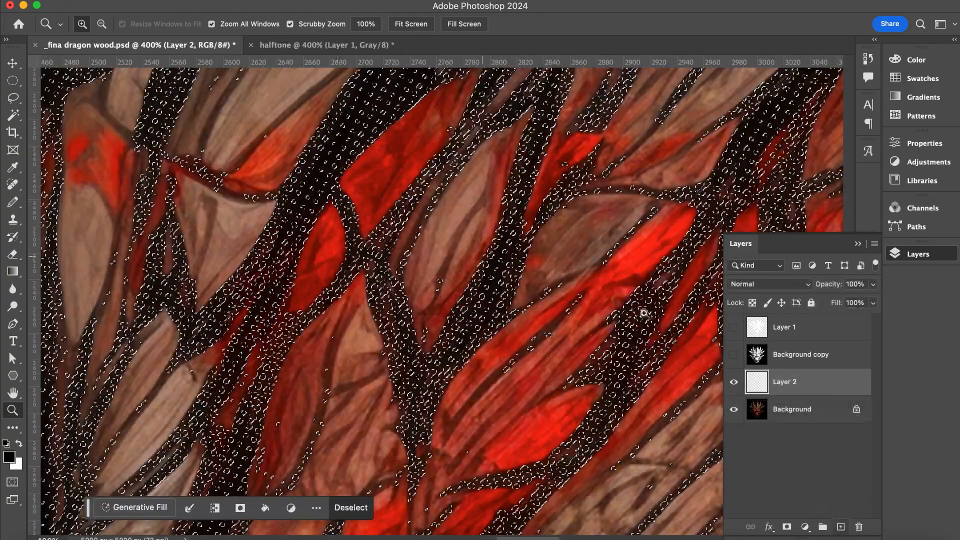
key("super+z")
left_click_drag(815, 392, 841, 528)
left_click(733, 409)
Copy the halftone-selected pixels of Background copy 2 to a new layer and hide Background copy 2
left_click(13, 116)
right_click(436, 220)
left_click(492, 423)
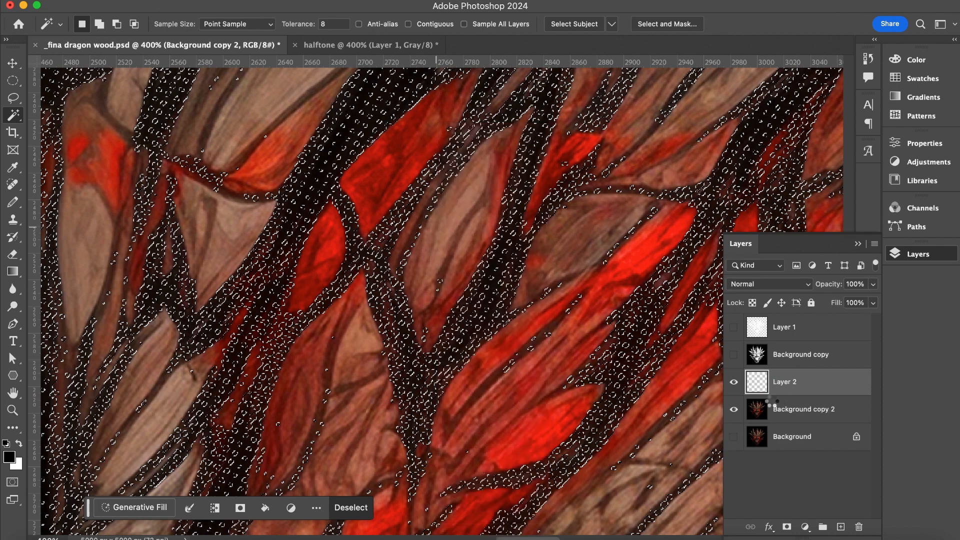
left_click(734, 410)
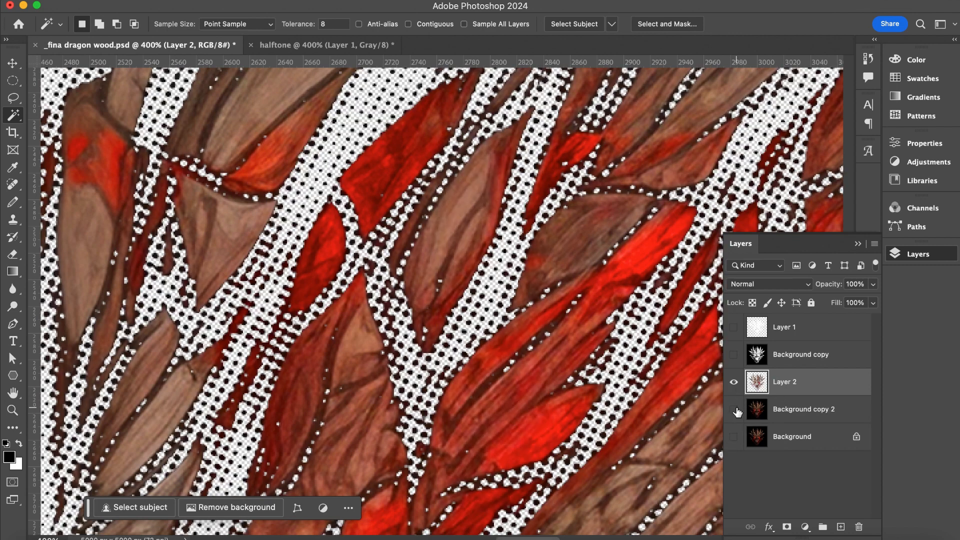
Add a new layer above Background copy 2, beneath the colour halftone layer, and fill it with black
left_click(793, 411)
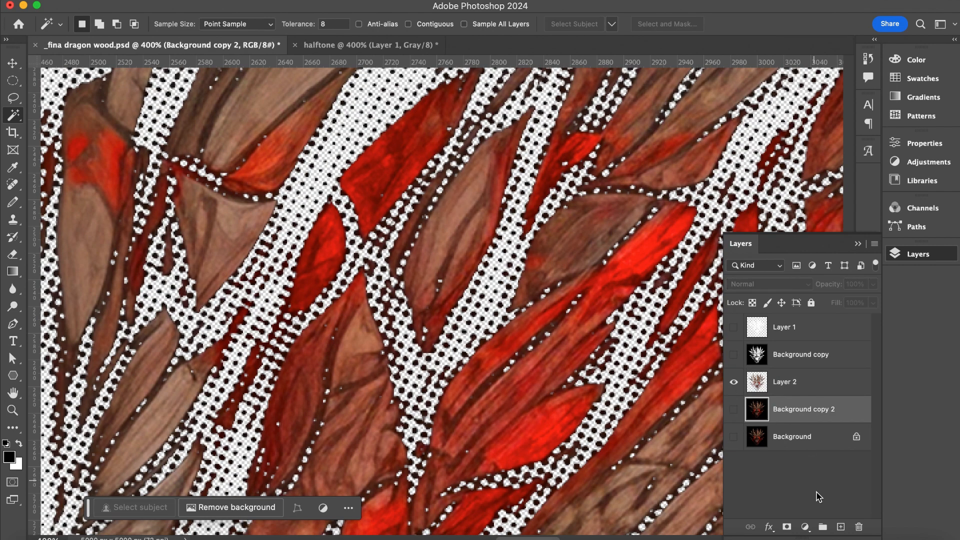
left_click(841, 527)
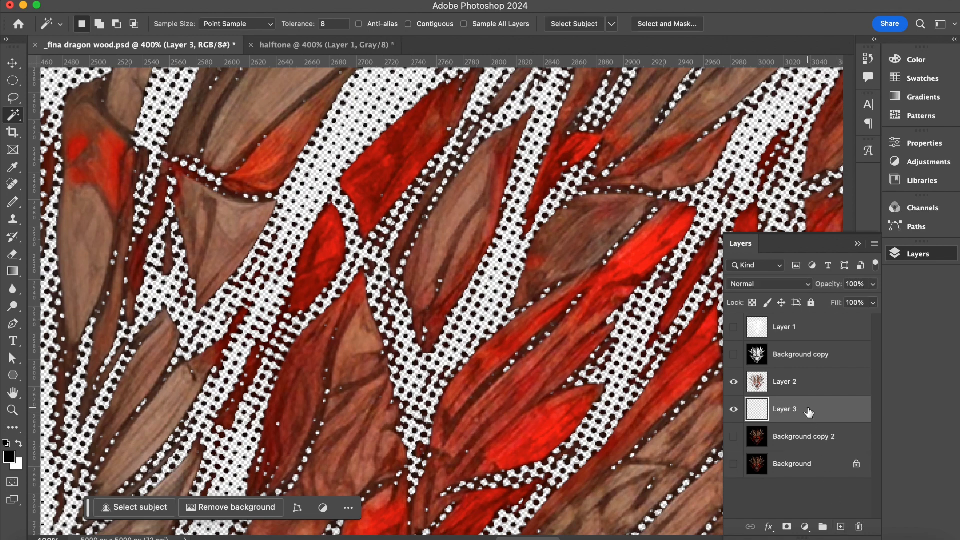
key("alt+BackSpace")
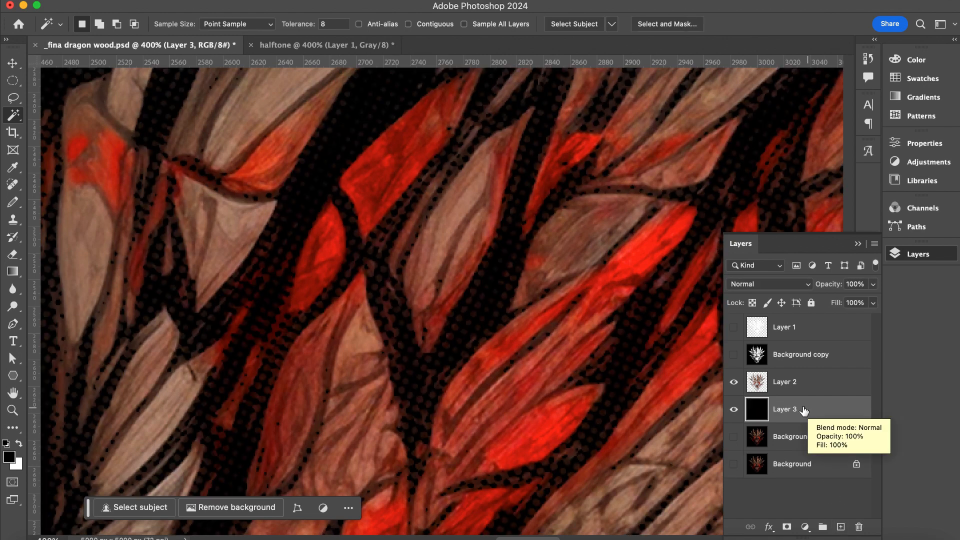
left_click(352, 275)
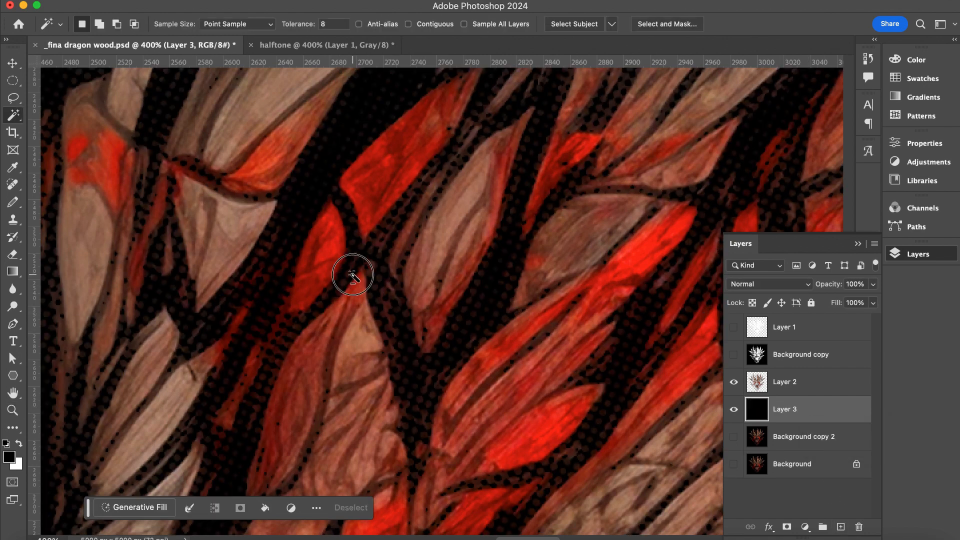
left_click(353, 275, "alt")
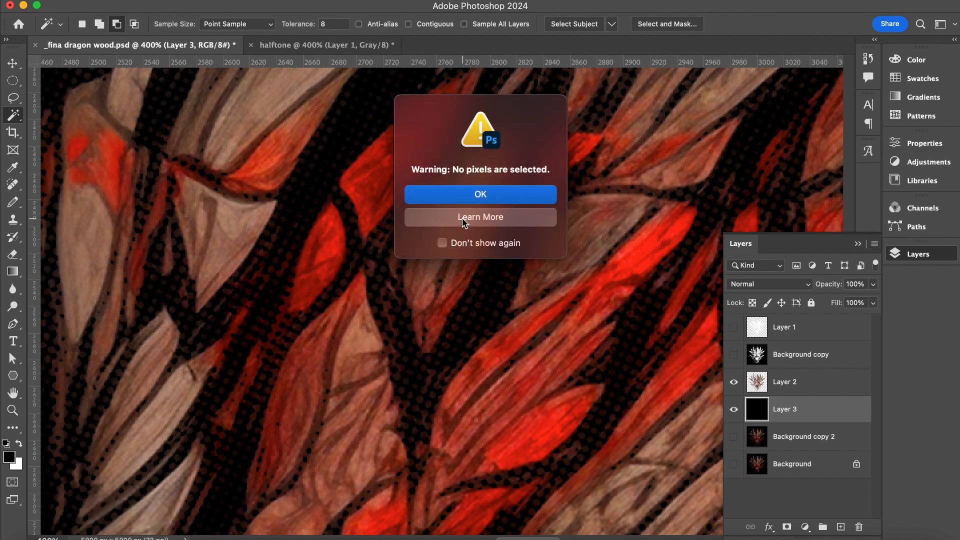
left_click(482, 194)
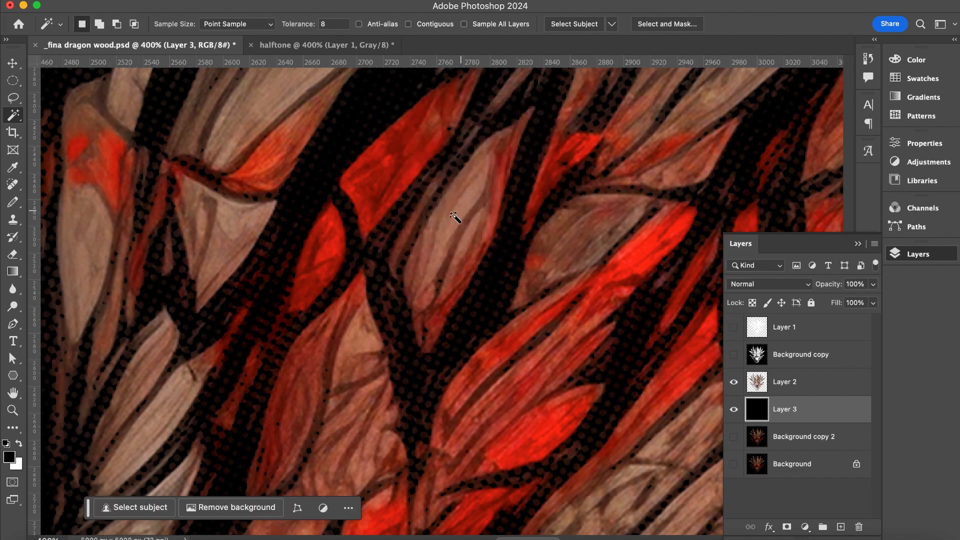
Examine the colour halftone dots over the black fill around the forehead and eyes, close up and at overall scale
key("z")
left_click(430, 237, "alt")
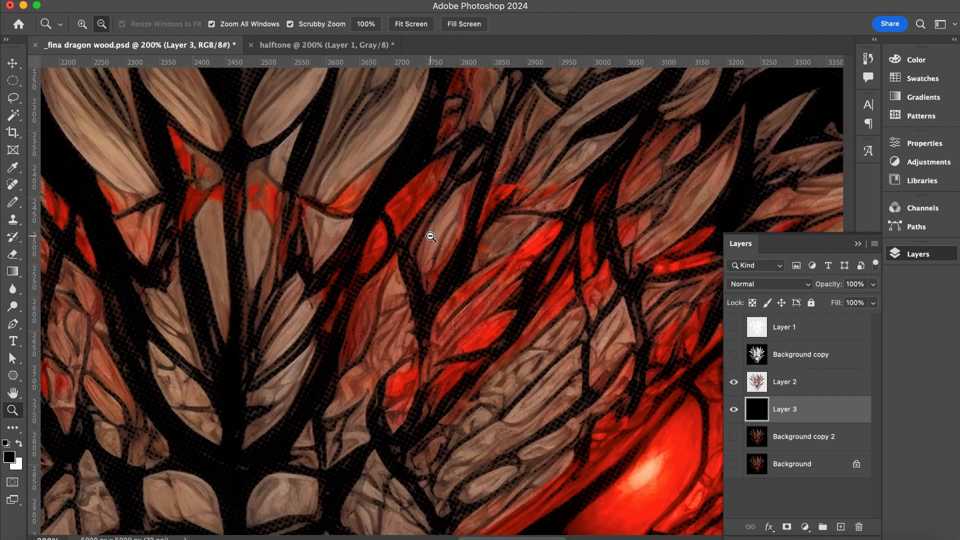
left_click(430, 237, "alt")
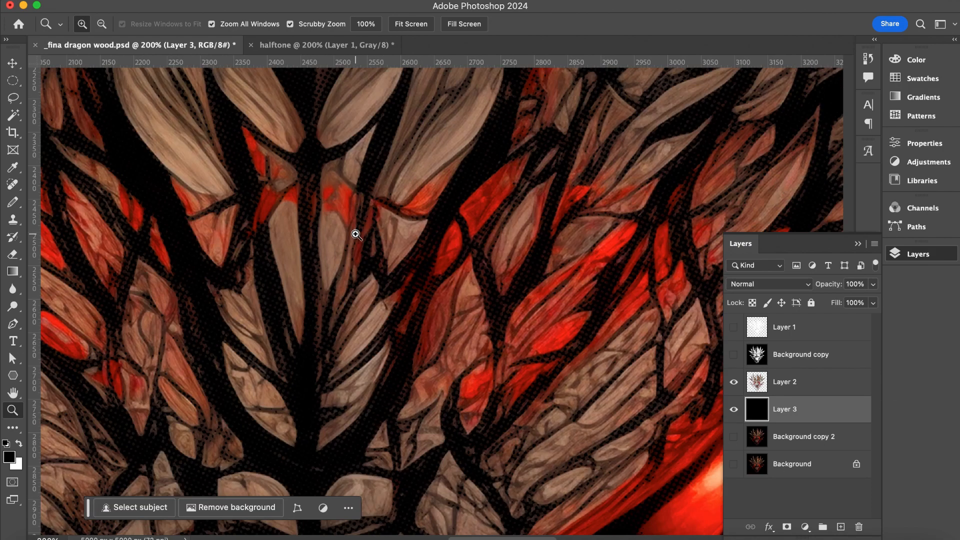
left_click(357, 236)
left_click(356, 236)
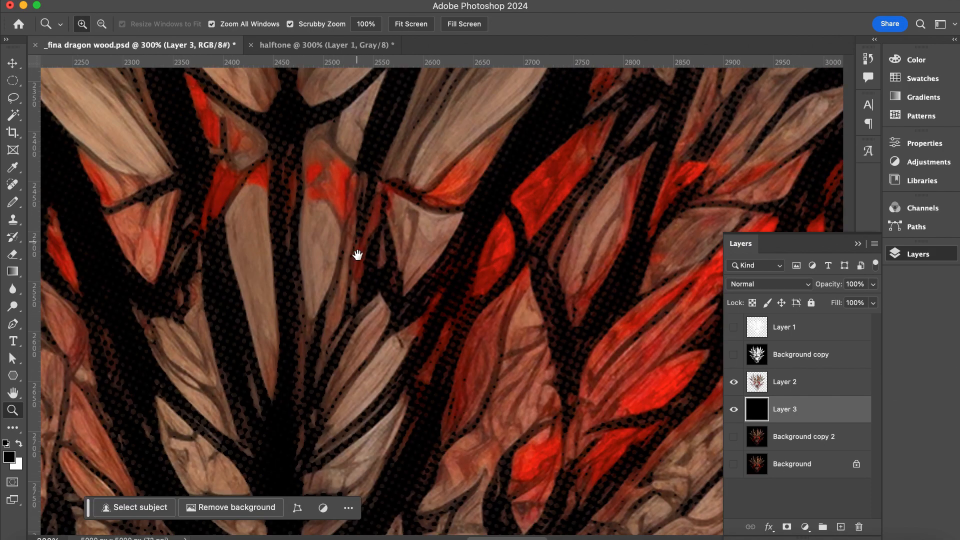
left_click_drag(347, 296, 452, 185)
left_click(213, 261)
left_click(213, 261)
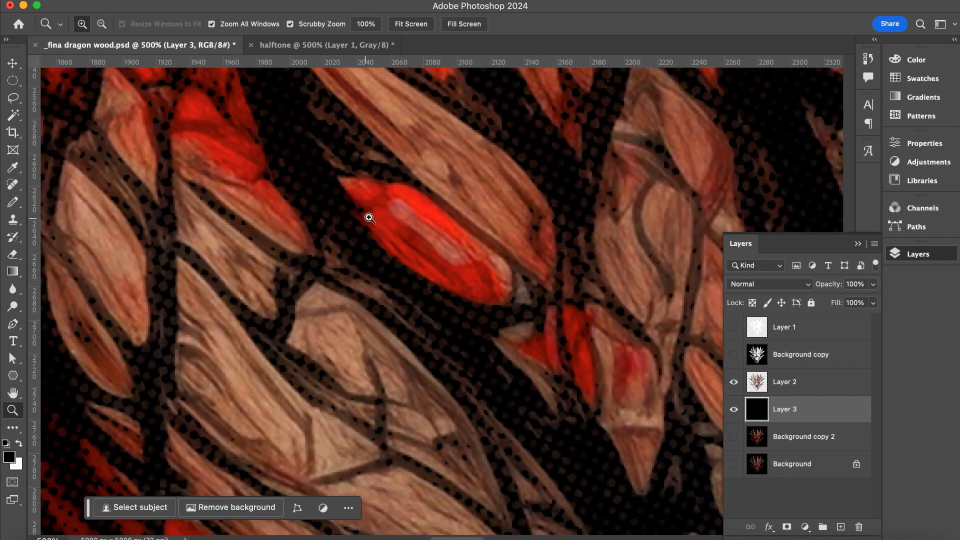
left_click(343, 236, "alt")
left_click(344, 233, "alt")
left_click(345, 234, "alt")
left_click(346, 237, "alt")
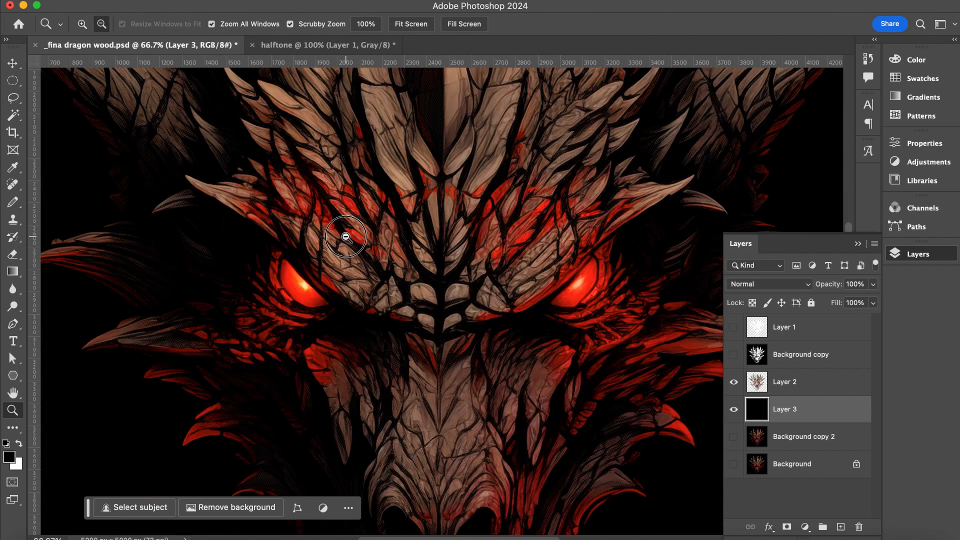
left_click(346, 237, "alt")
left_click_drag(443, 257, 446, 226)
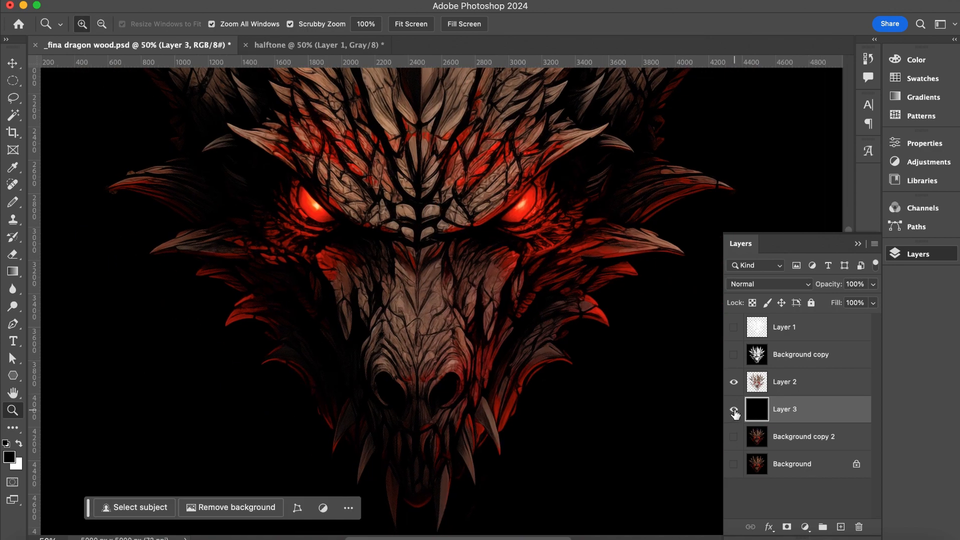
Examine the colour halftone layer up close around the snout, with the black fill layer off and on again
left_click(734, 410)
left_click(758, 382)
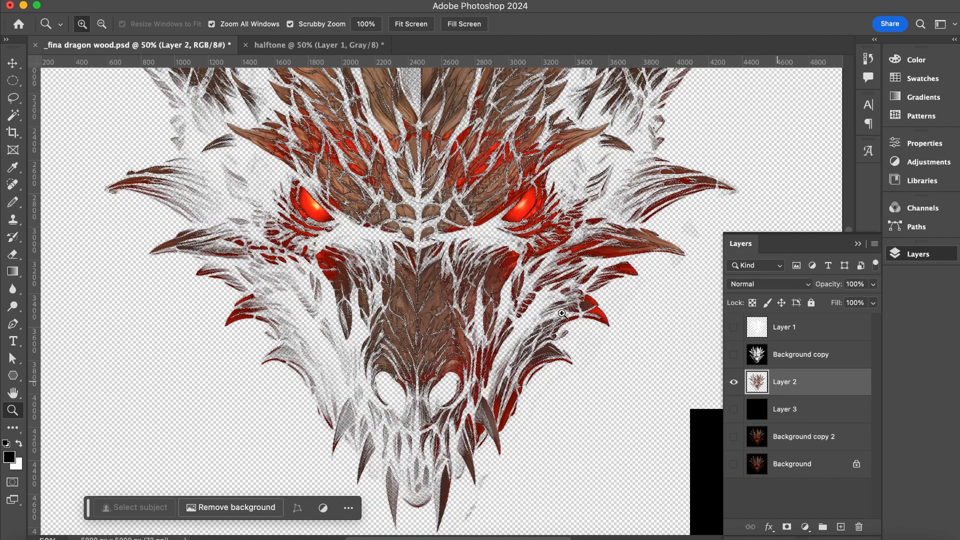
left_click(384, 334)
left_click(380, 335)
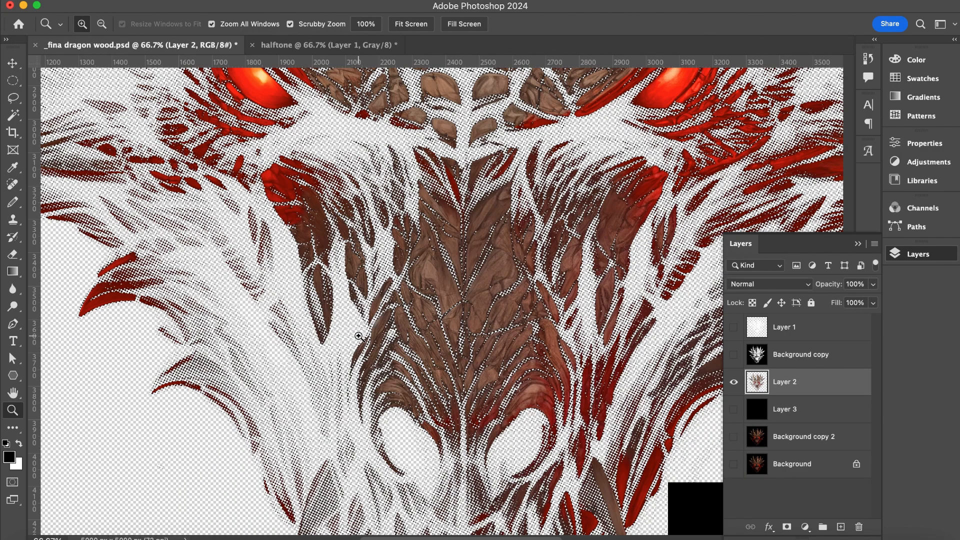
left_click(310, 338)
left_click(310, 338)
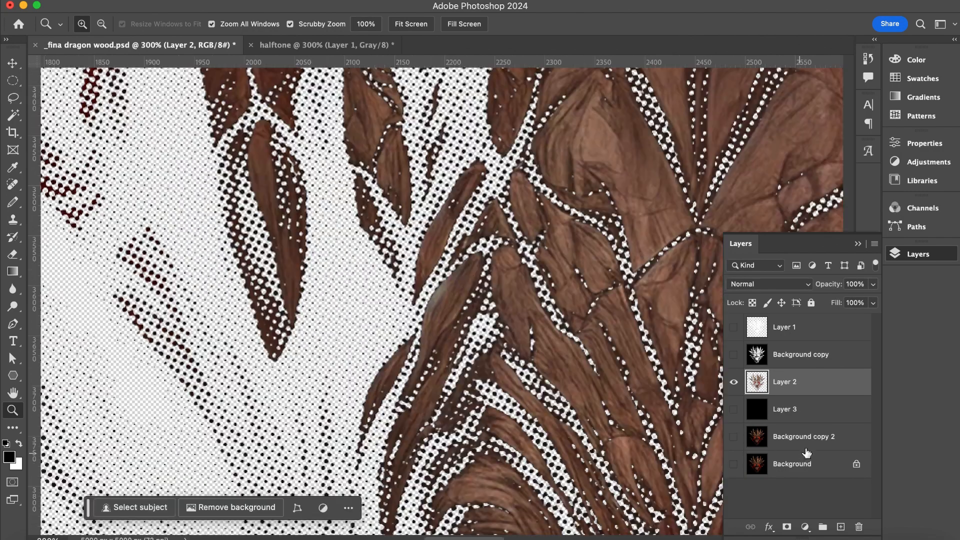
left_click(735, 410)
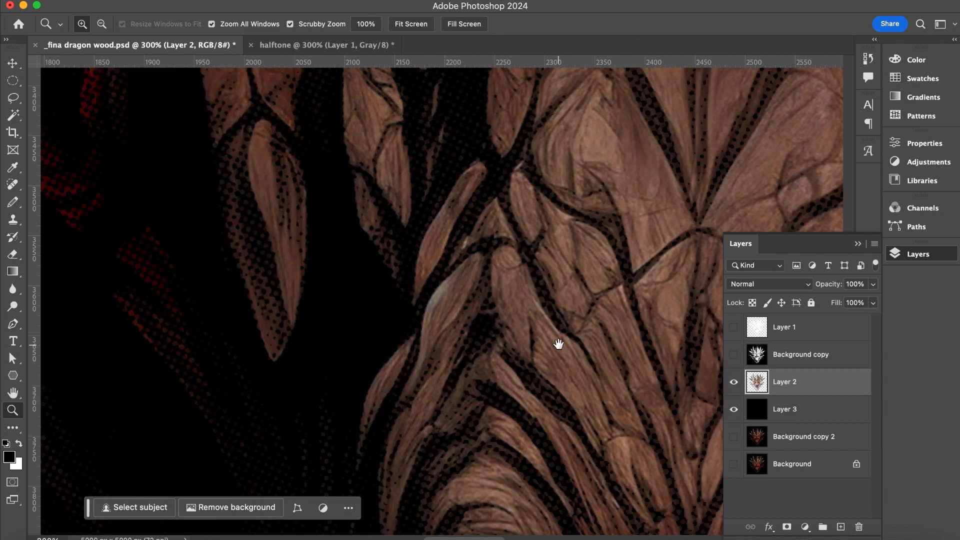
Inspect the halftone along the jaw and teeth, and compare the whole head with and without the black fill
left_click_drag(558, 345, 360, 140)
left_click_drag(626, 435, 452, 219)
left_click_drag(603, 395, 529, 283)
left_click_drag(582, 367, 508, 216)
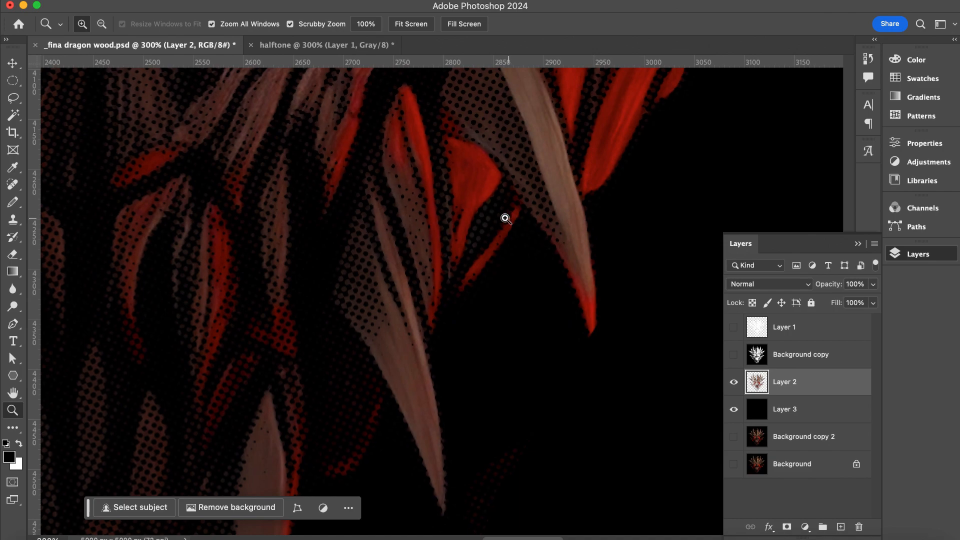
left_click(498, 218, "alt")
left_click(498, 218, "alt")
left_click(498, 217, "alt")
left_click(497, 217, "alt")
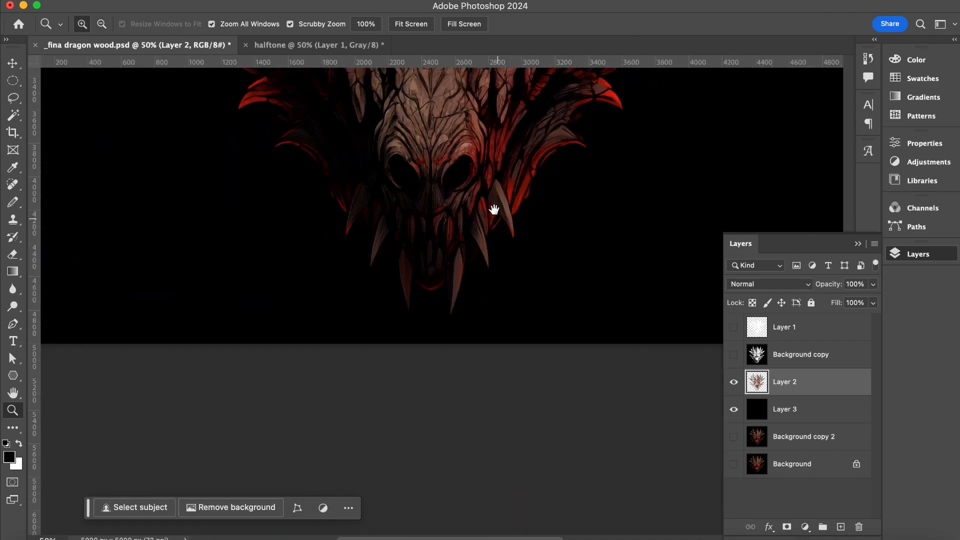
left_click_drag(494, 213, 497, 324)
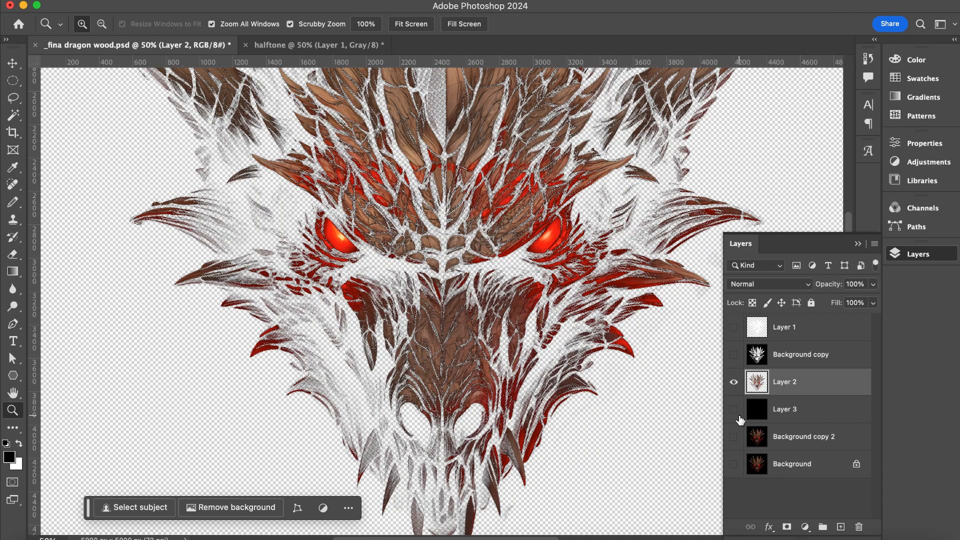
left_click(734, 410)
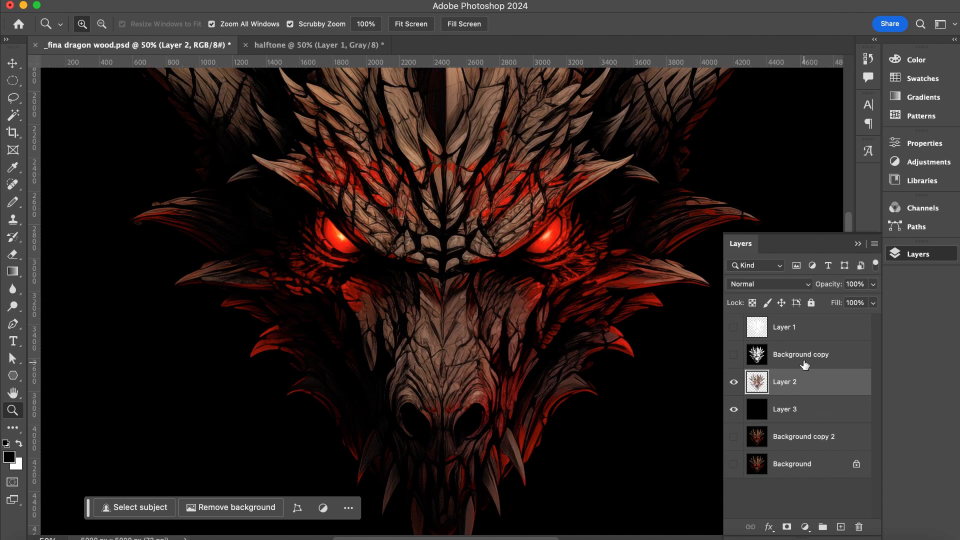
Delete Layer 1, Background copy and Background copy 2
left_click(807, 354)
left_click(826, 328, "shift")
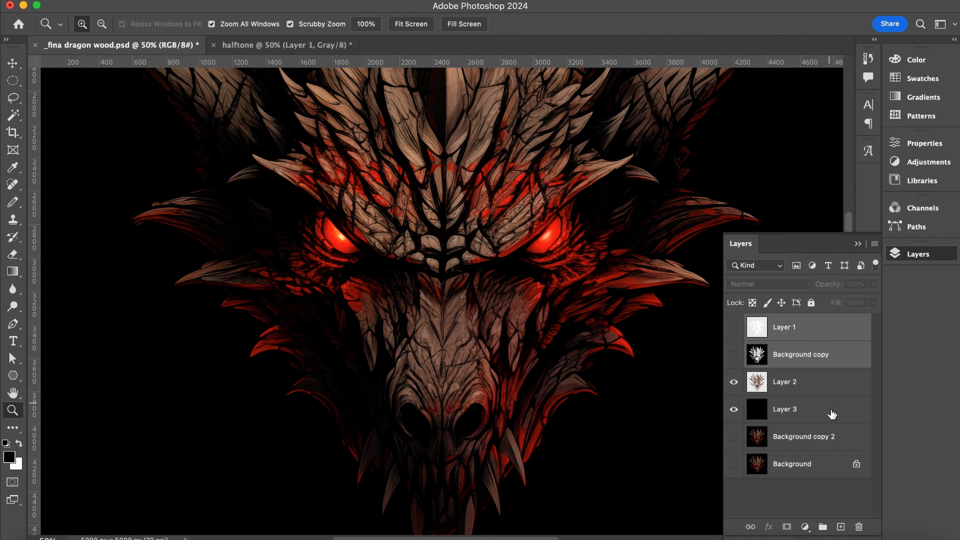
left_click(811, 439, "super")
left_click_drag(810, 439, 859, 527)
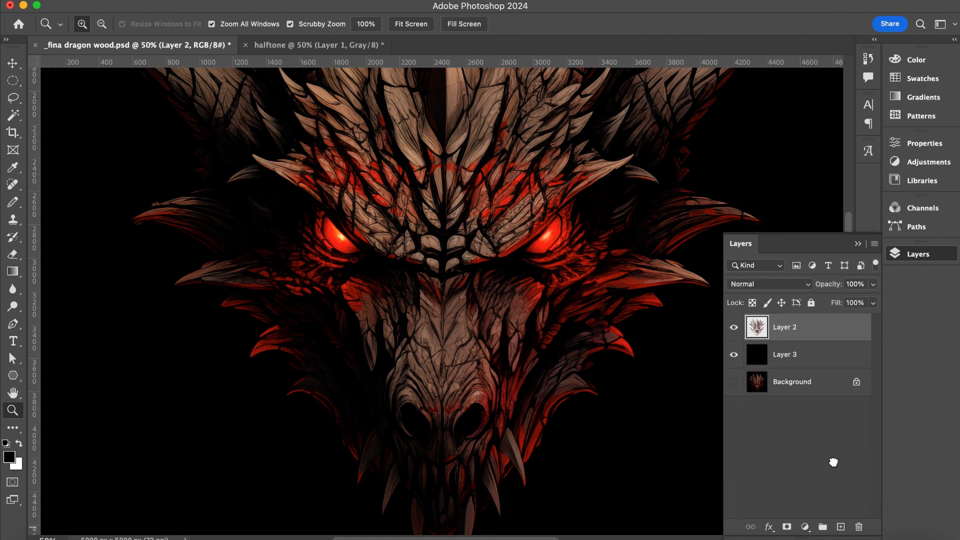
Review the cleaned-up halftone dragon close up across the eyes, snout and cheek spikes over black
left_click(439, 226, "alt")
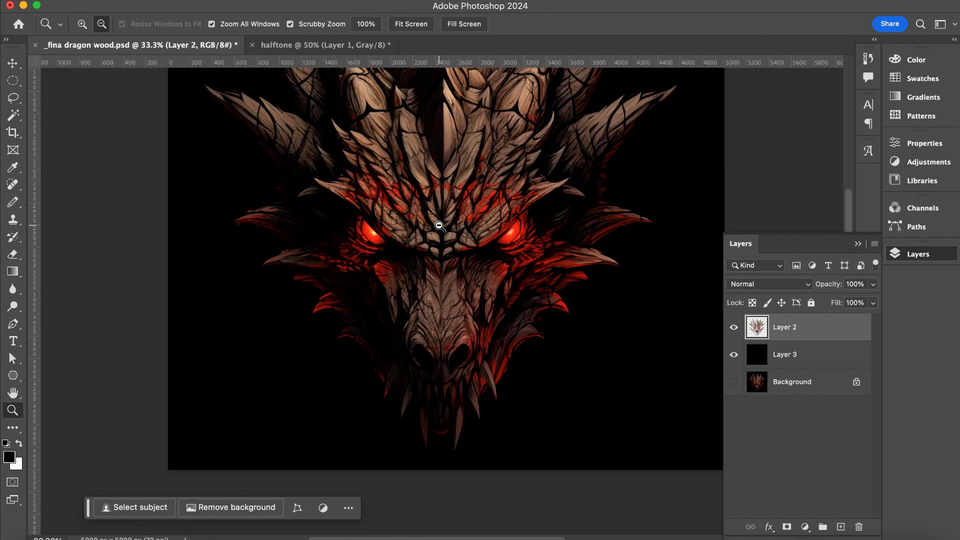
left_click(440, 226)
left_click(441, 227)
left_click(443, 227)
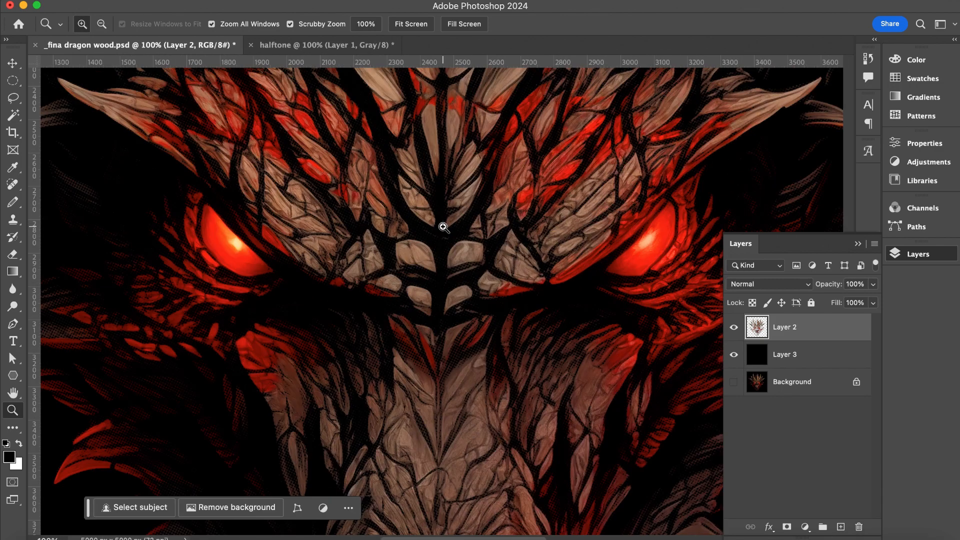
scroll(517, 203, "down", 10)
scroll(517, 203, "left", 5)
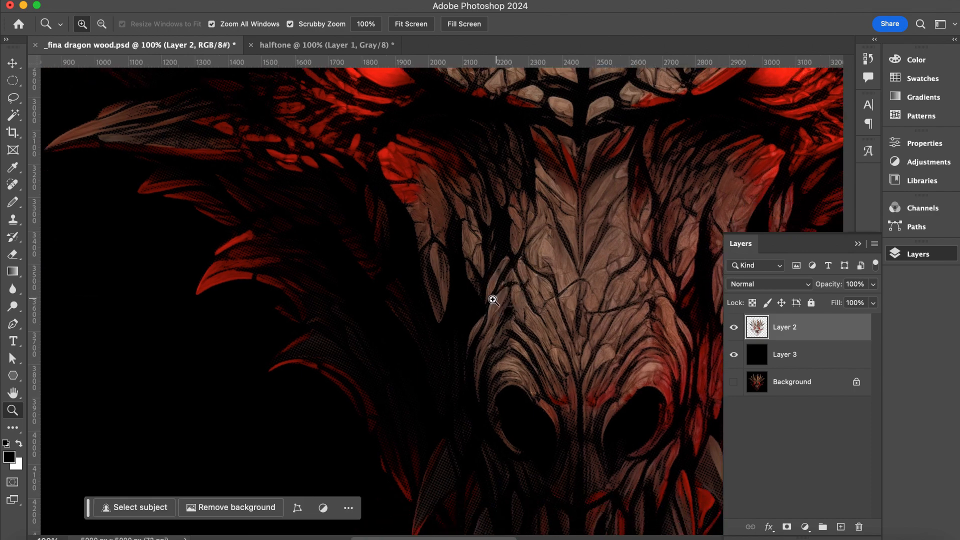
left_click(387, 274)
left_click(113, 271)
left_click_drag(150, 272, 447, 294)
scroll(500, 307, "right", 15)
scroll(500, 307, "down", 9)
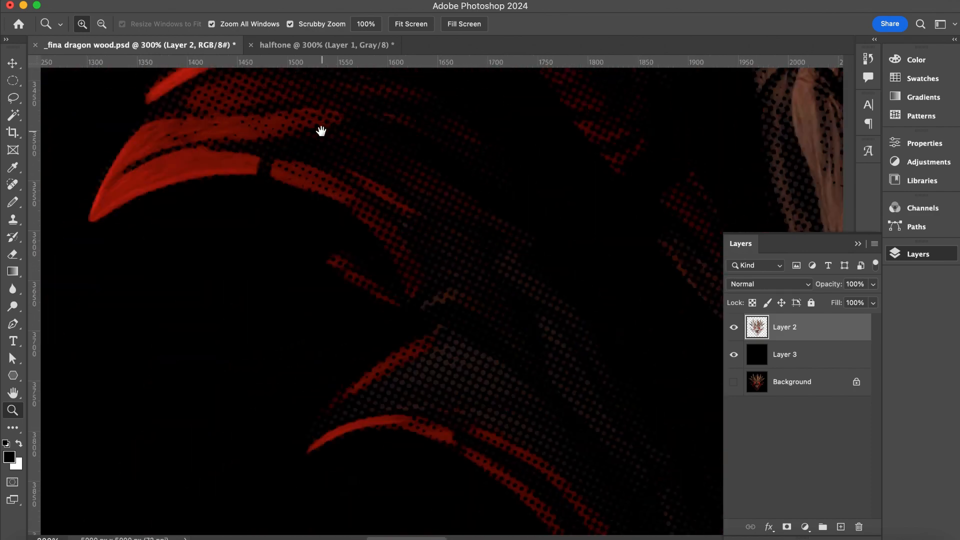
scroll(532, 268, "down", 10)
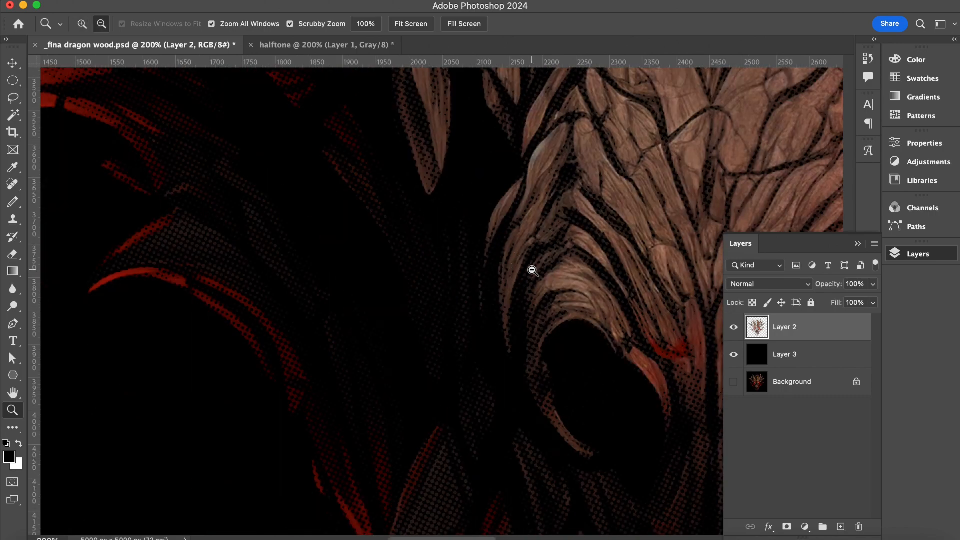
Increase the canvas height to 6000 pixels, keeping the dragon head centred
scroll(594, 231, "up", 8)
scroll(594, 231, "right", 4)
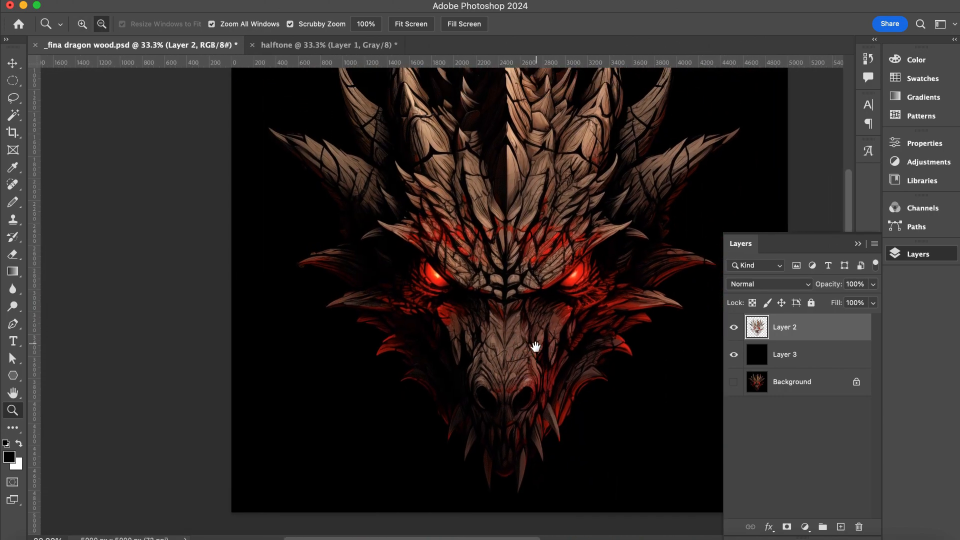
scroll(515, 331, "up", 4)
scroll(515, 331, "right", 2)
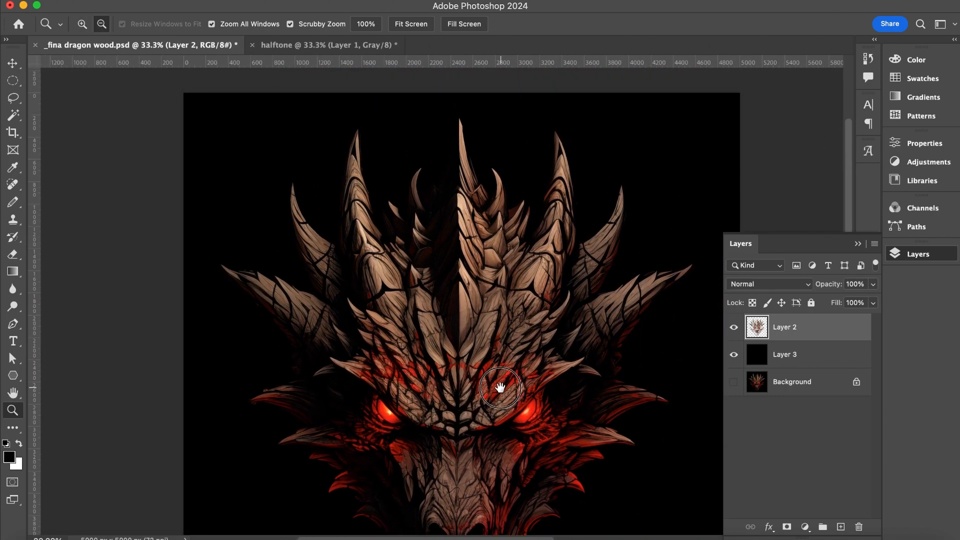
left_click(503, 357, "alt")
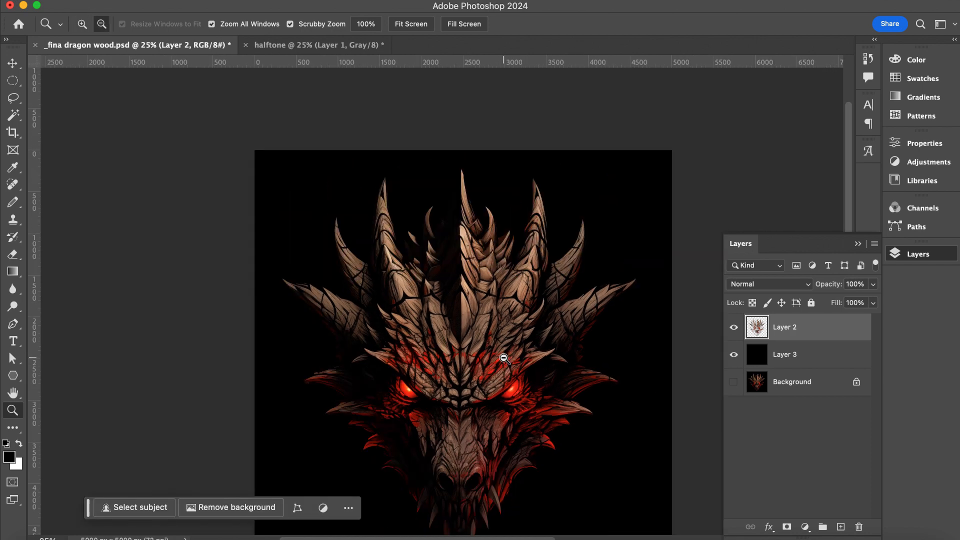
left_click_drag(503, 358, 497, 303)
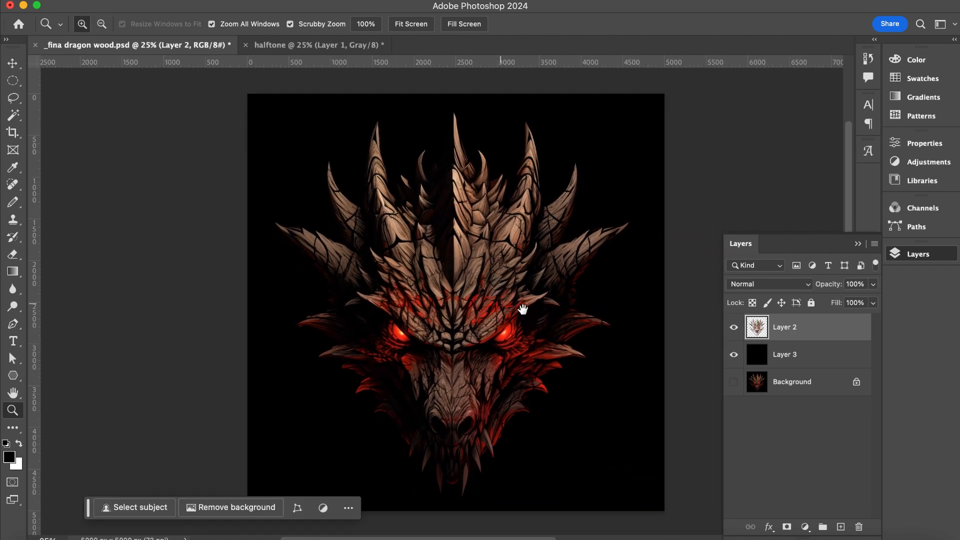
left_click(188, 0)
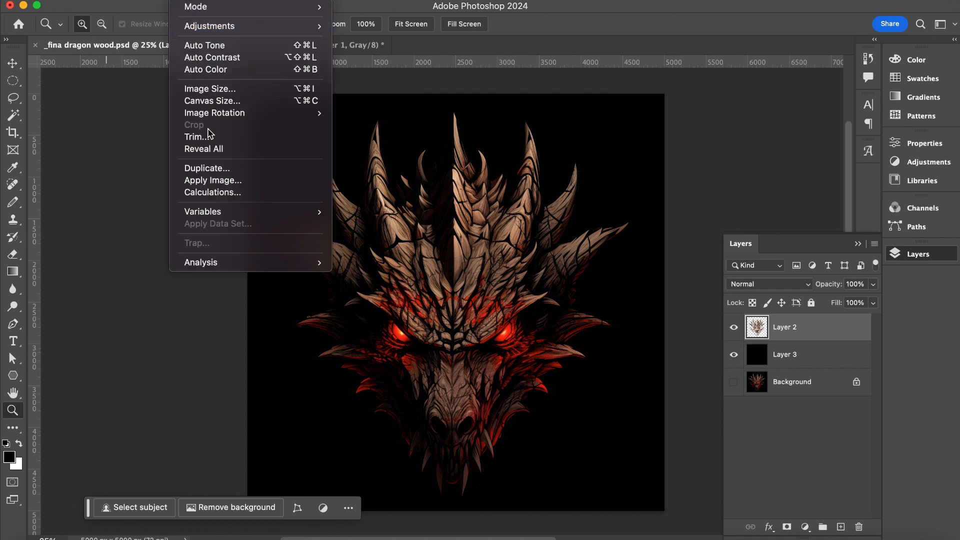
left_click(207, 99)
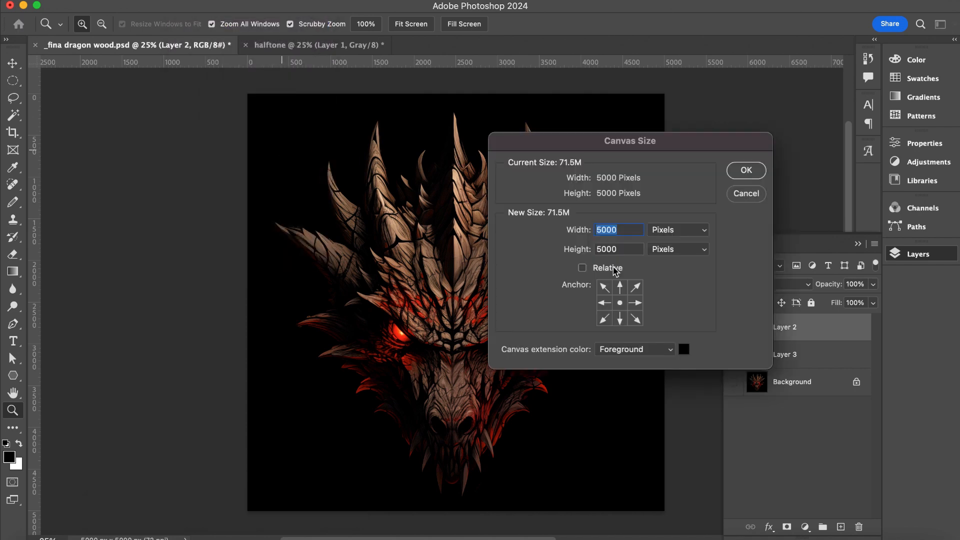
left_click(620, 248)
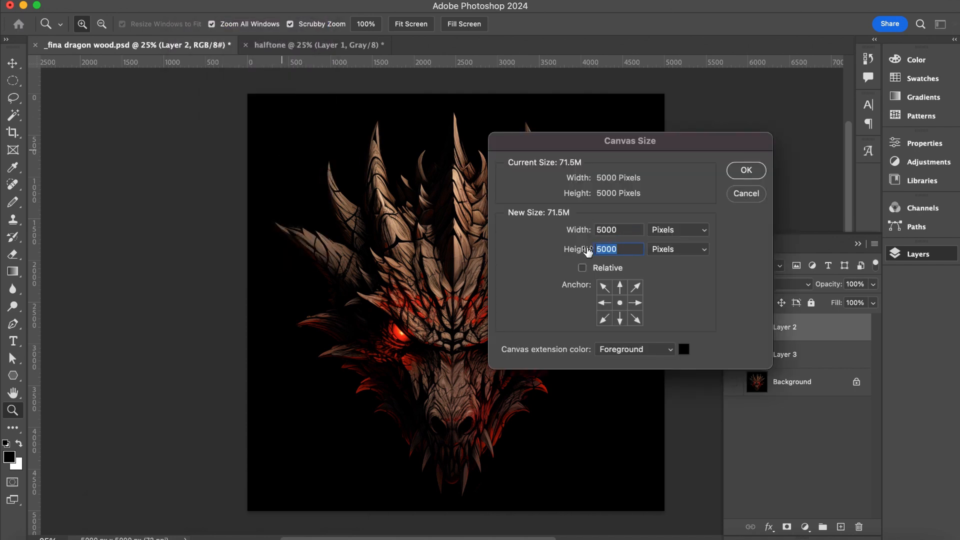
left_click(609, 250)
left_click_drag(604, 250, 564, 249)
type("6")
key("Return")
Fill Layer 3 with black across the enlarged canvas and make Layer 2 active again
left_click(802, 364)
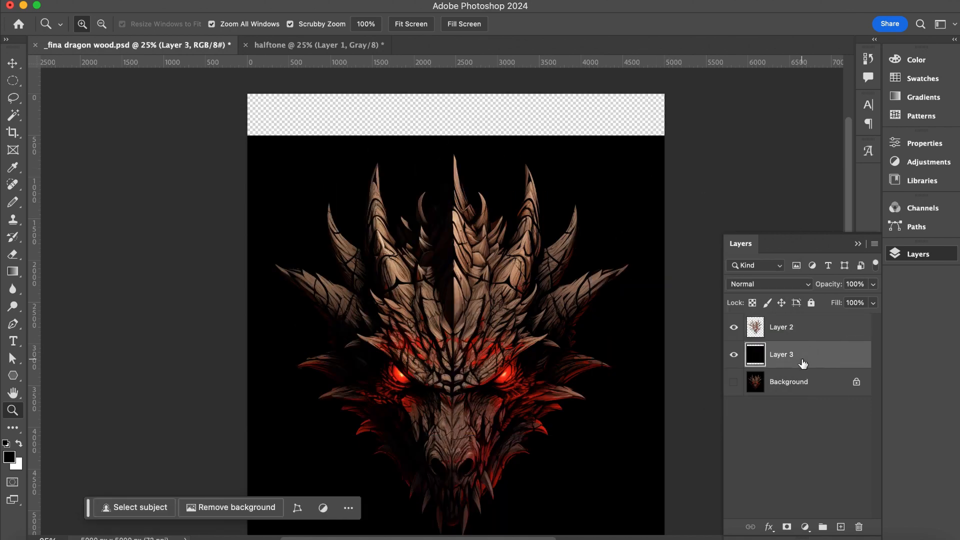
key("alt+BackSpace")
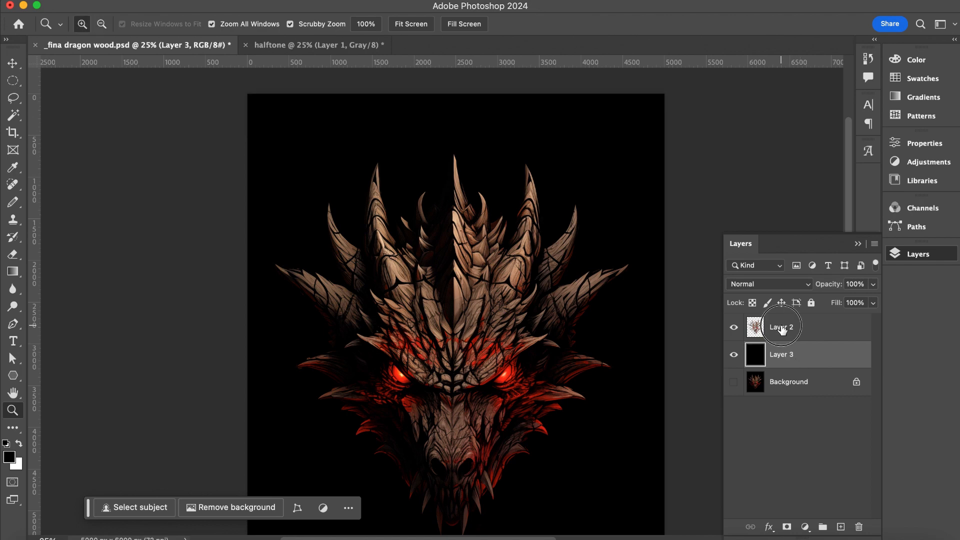
left_click(781, 329)
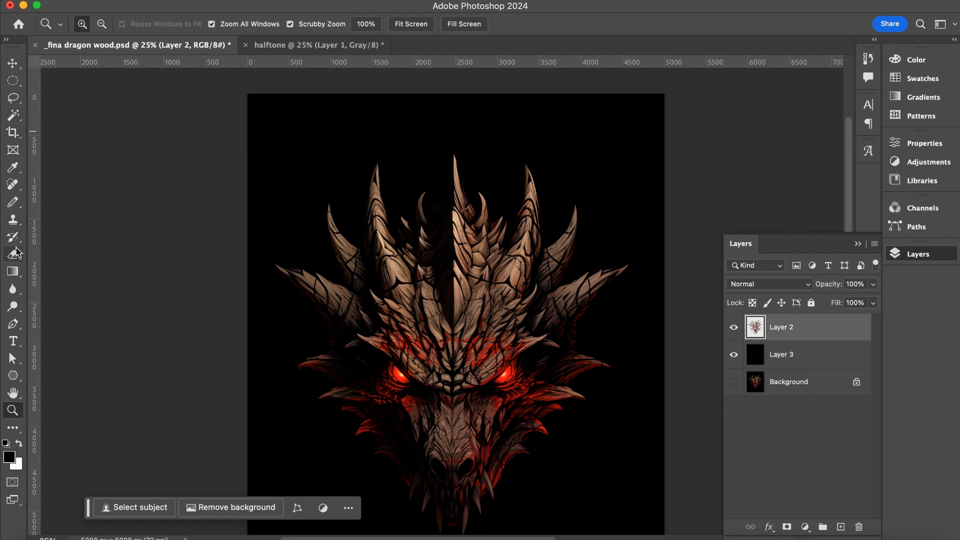
Add horizontal text reading "dragon wood" in off-white above the dragon's horns
key("t")
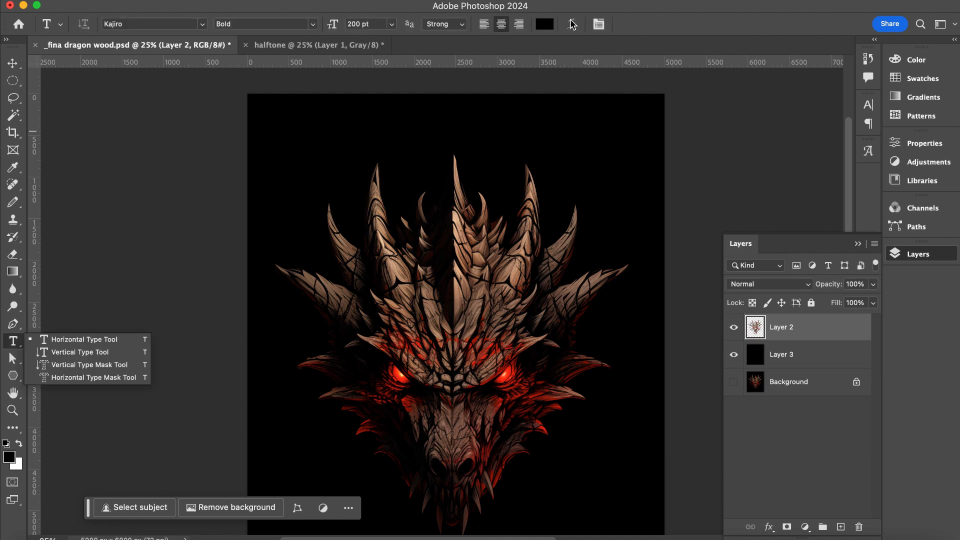
left_click(546, 24)
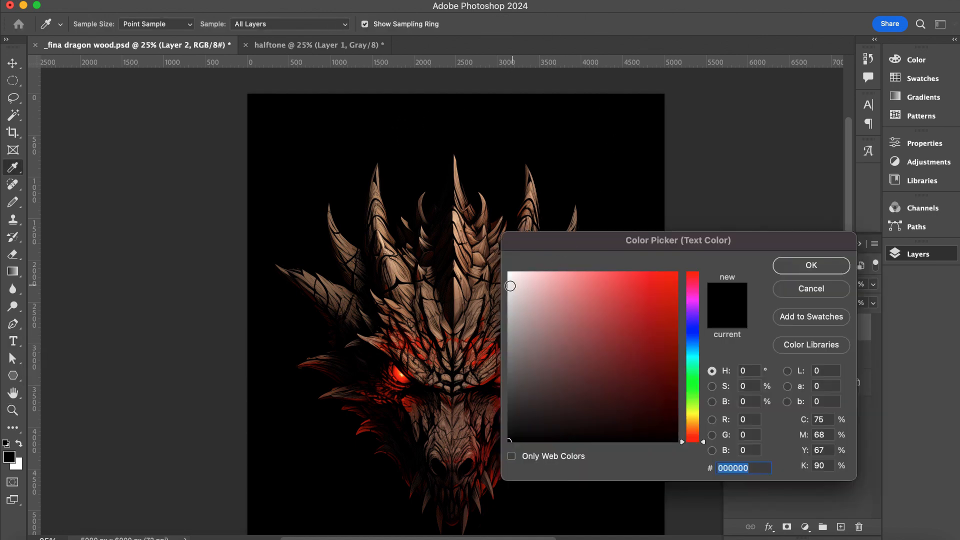
type("f0f0f0")
left_click(803, 266)
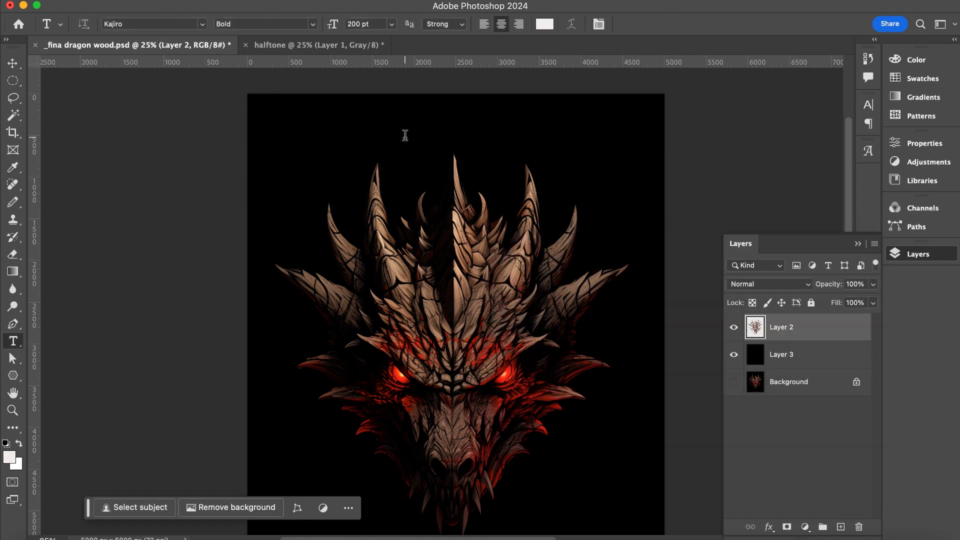
left_click(405, 135)
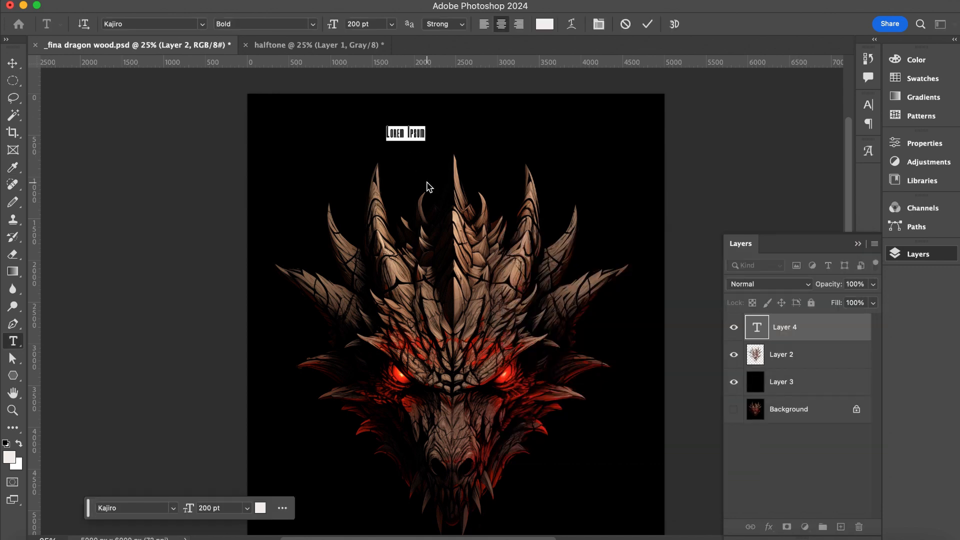
type("dragon woo")
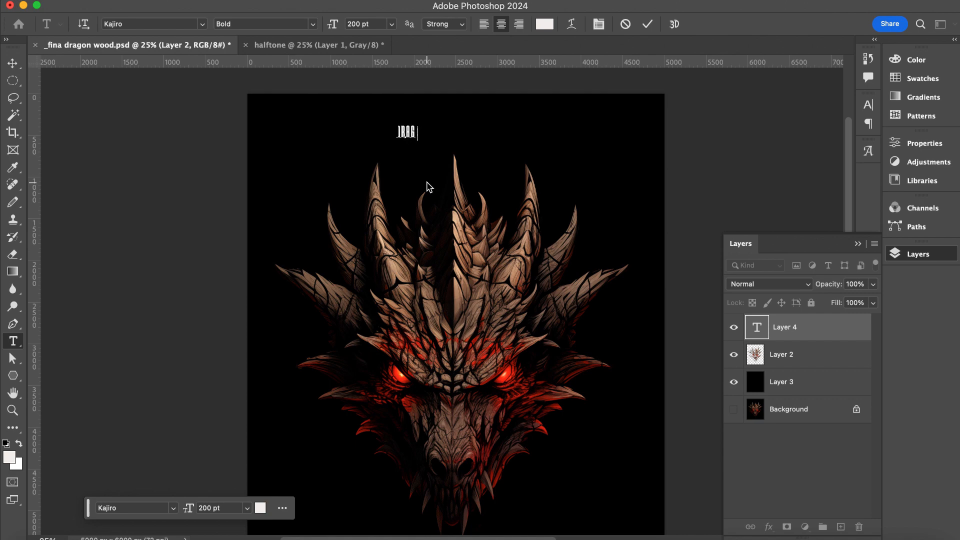
type("d")
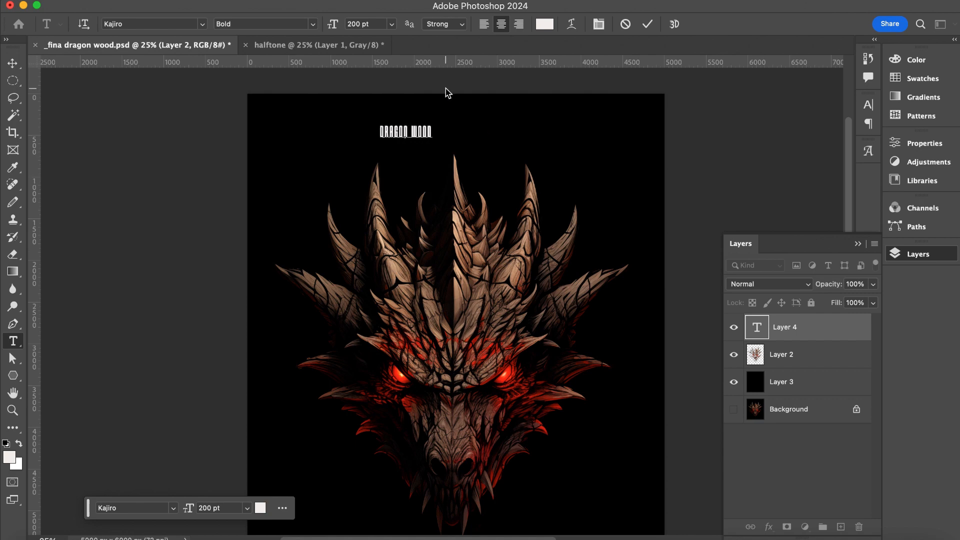
Set the size of the whole "dragon wood" text to 600 pt
key("super+a")
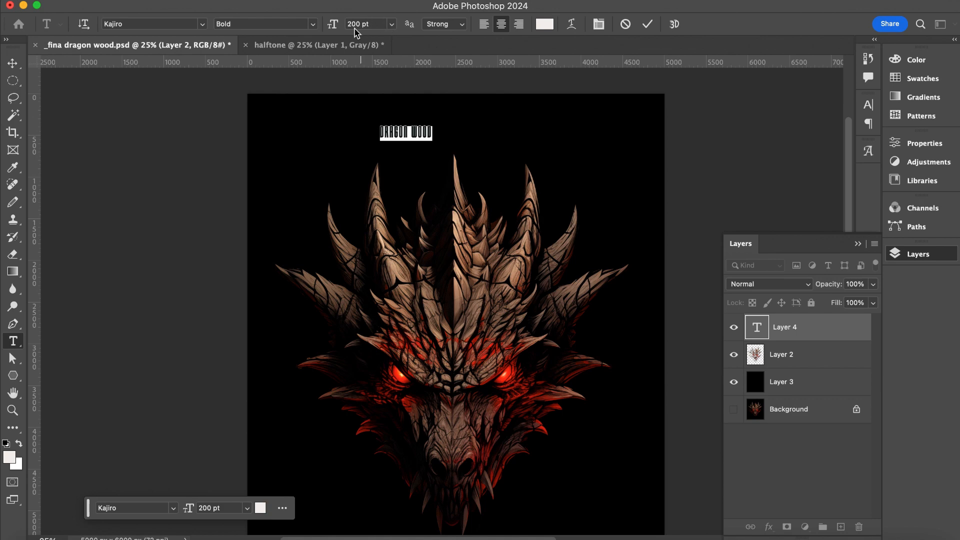
left_click_drag(354, 24, 319, 28)
type("6")
key("Return")
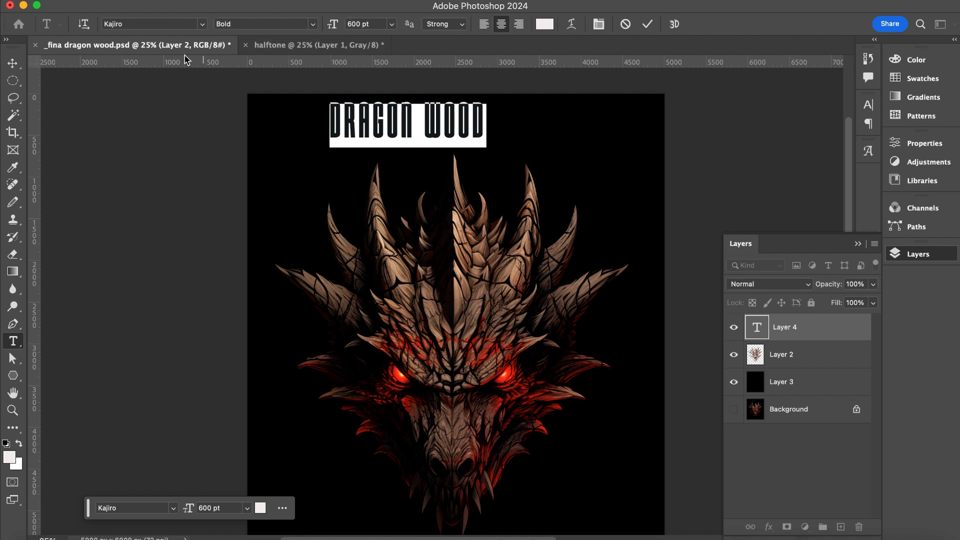
Browse the installed fonts for a horror-style typeface and apply Nightmare 5 to the "dragon wood" title
left_click(202, 24)
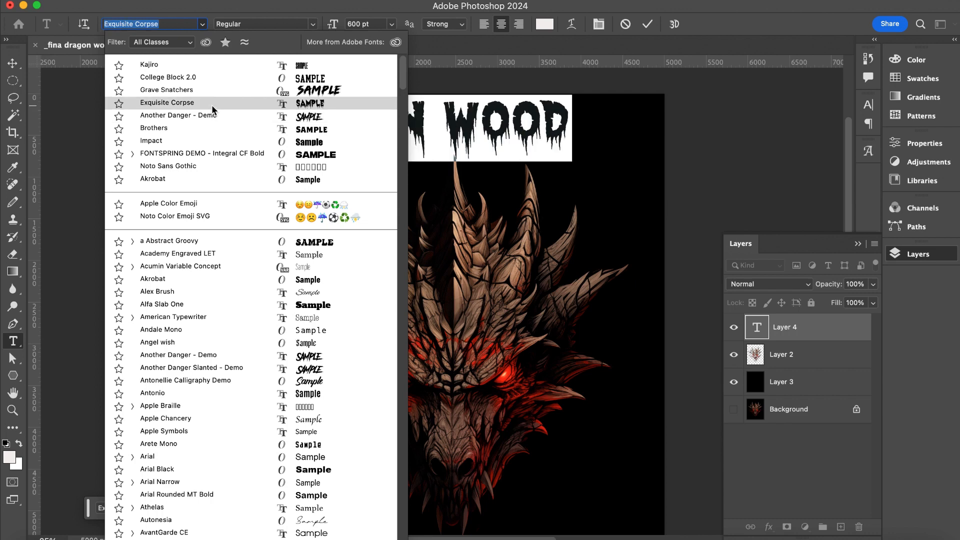
scroll(212, 172, "down", 1)
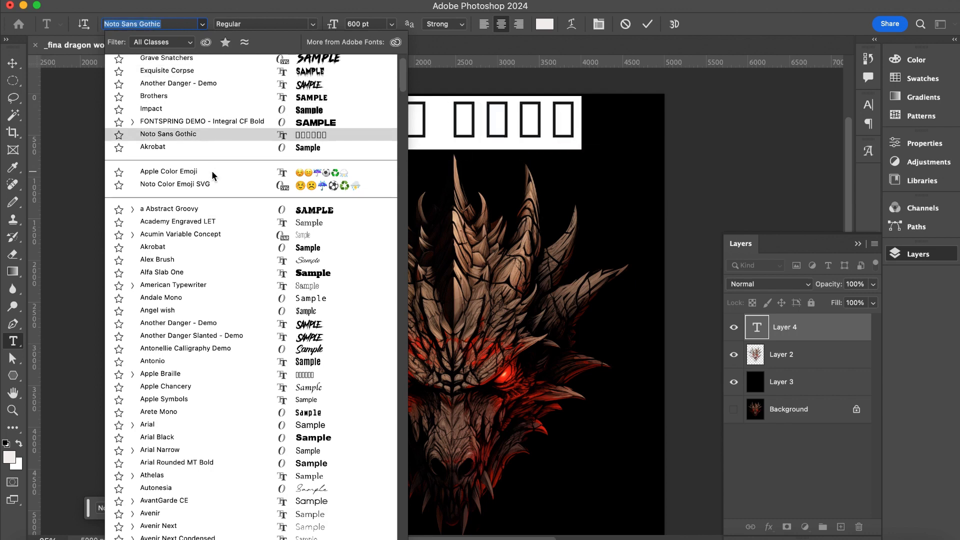
scroll(212, 175, "down", 3)
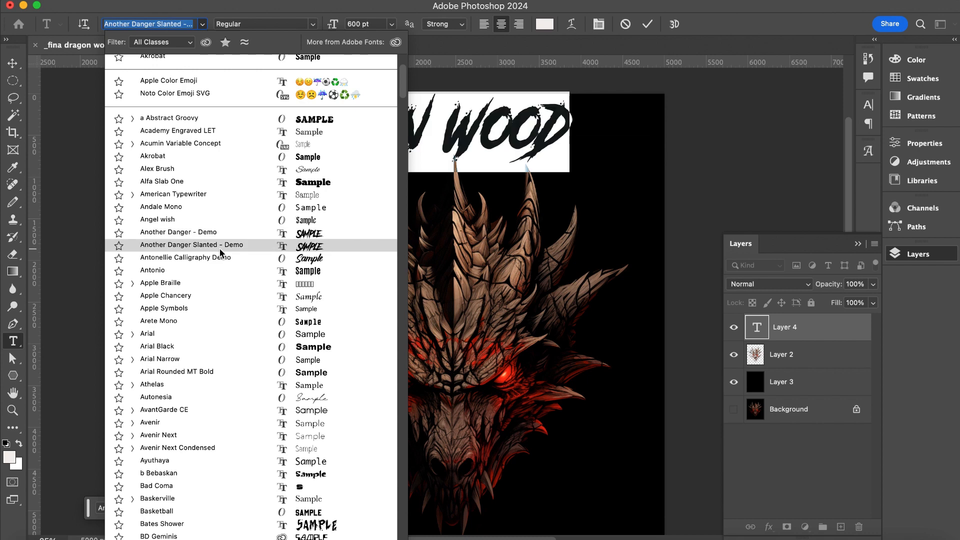
scroll(220, 248, "down", 4)
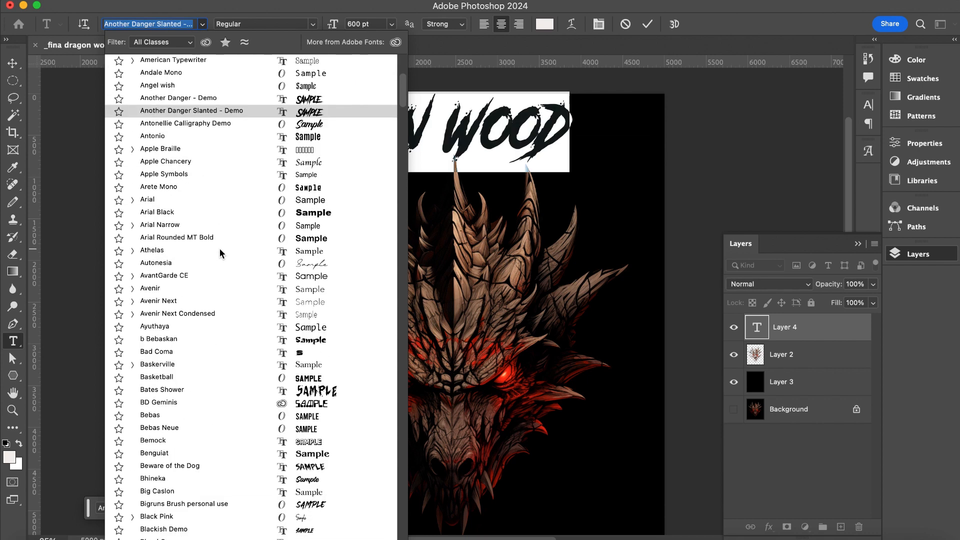
scroll(220, 248, "down", 5)
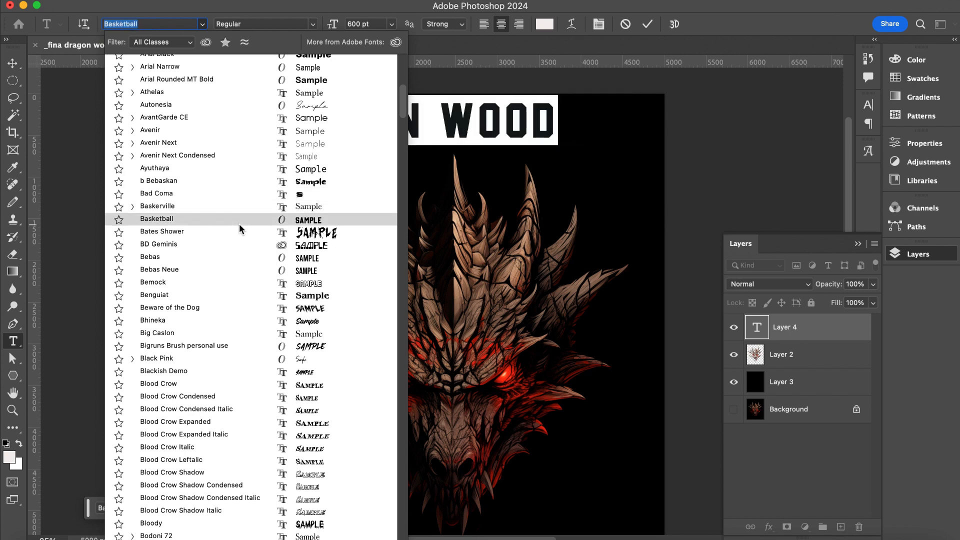
scroll(240, 225, "down", 3)
scroll(240, 227, "down", 10)
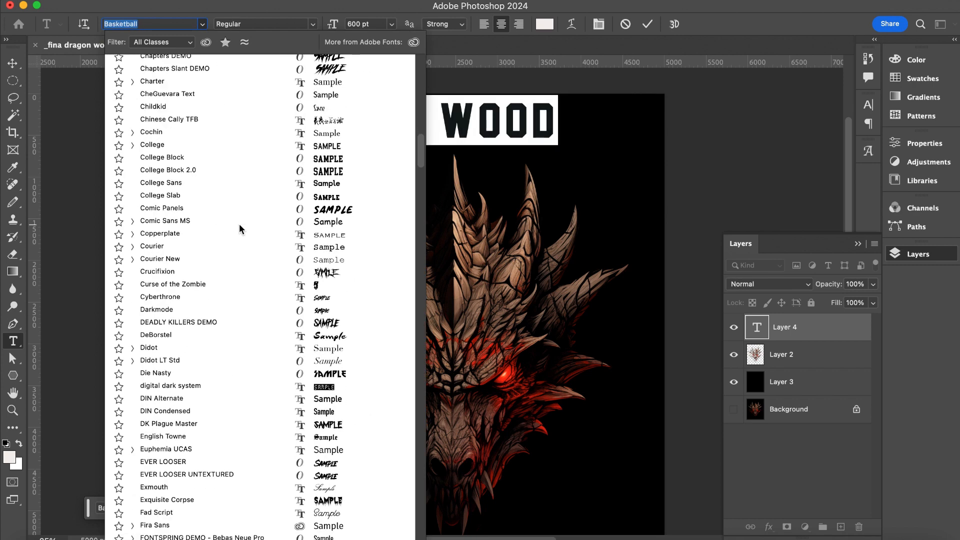
scroll(239, 223, "down", 6)
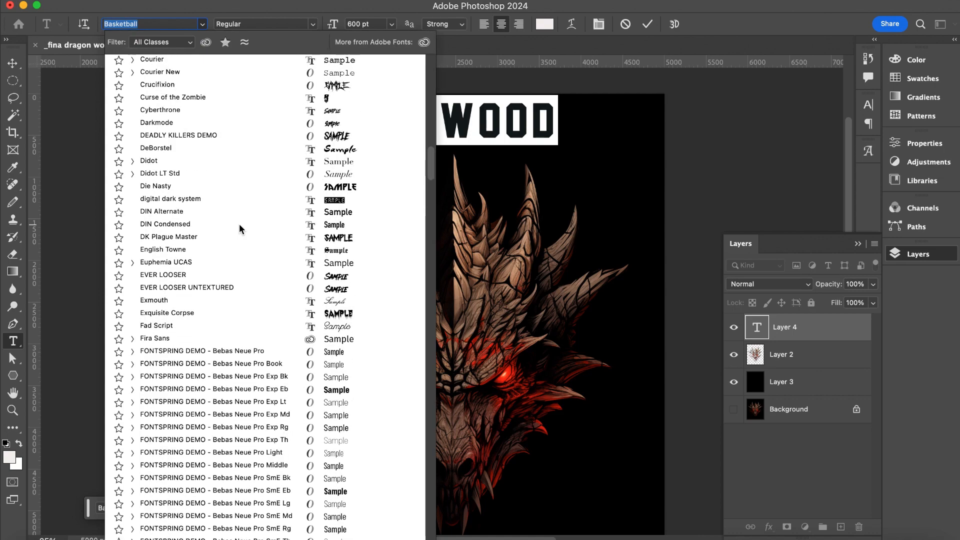
scroll(239, 225, "down", 6)
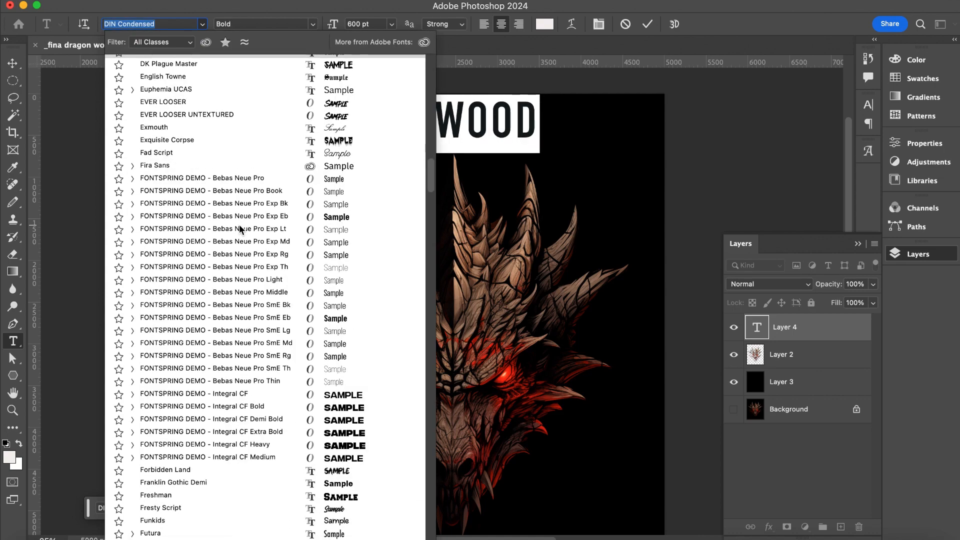
scroll(240, 229, "down", 10)
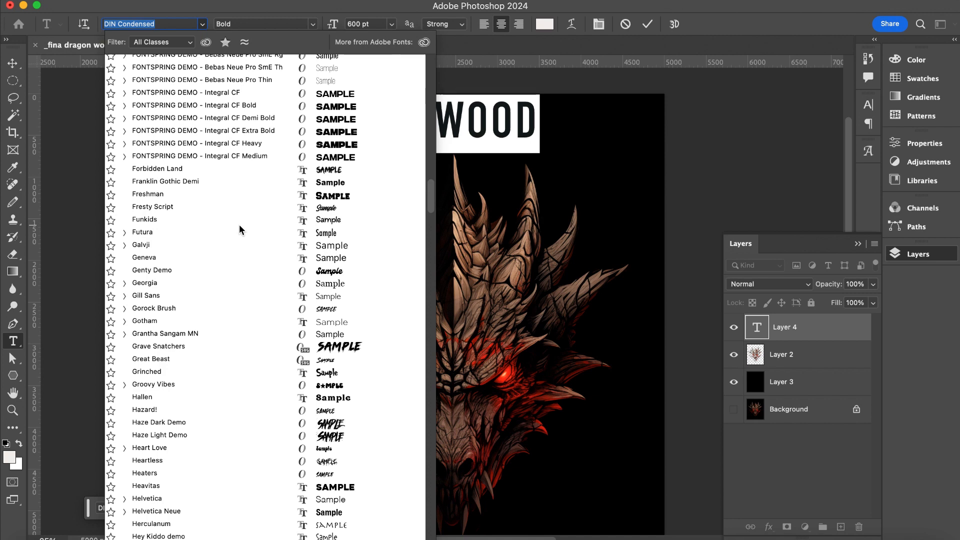
scroll(239, 229, "down", 8)
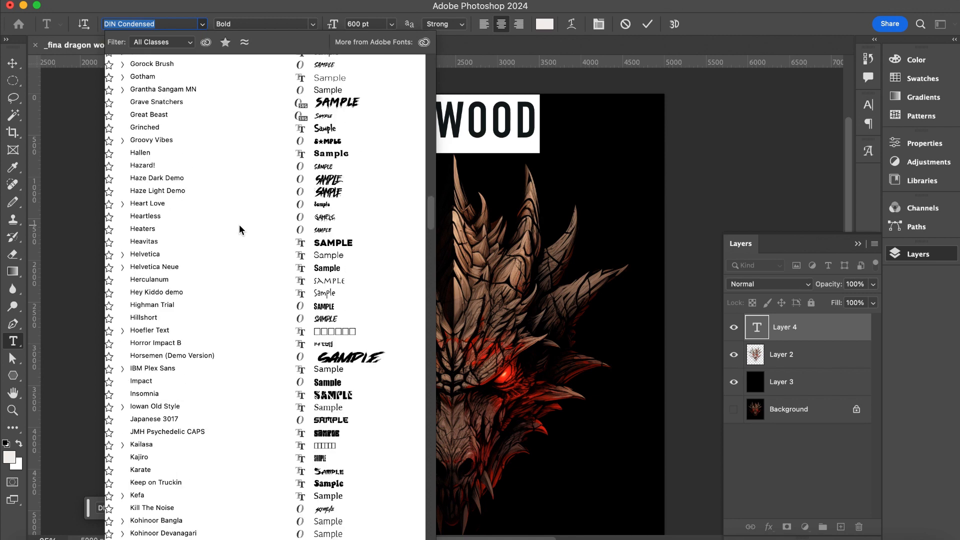
scroll(239, 229, "down", 5)
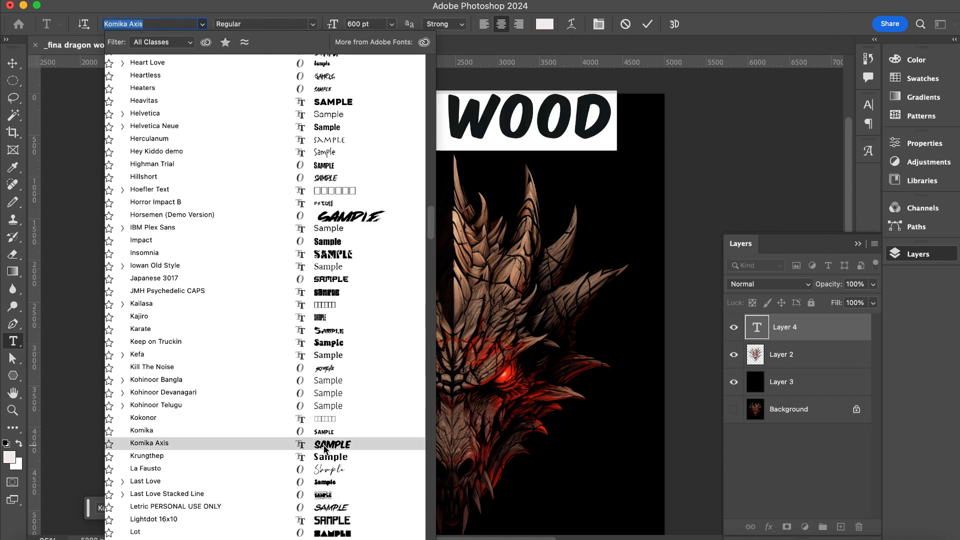
scroll(325, 445, "down", 3)
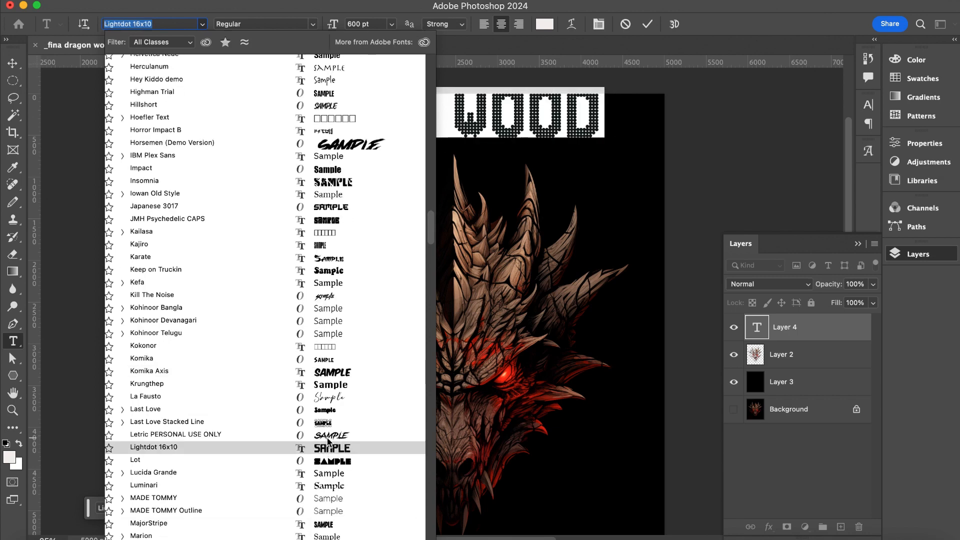
scroll(329, 448, "down", 15)
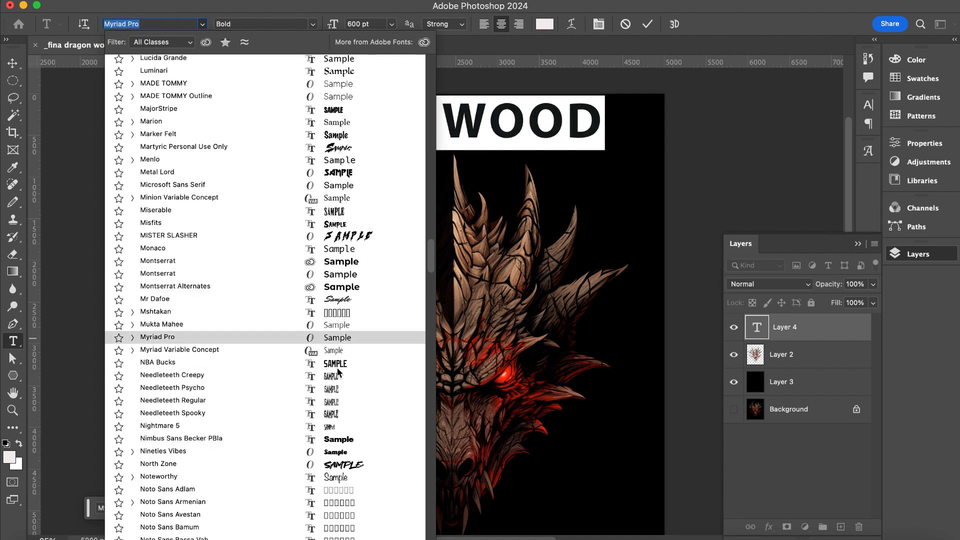
scroll(334, 423, "down", 5)
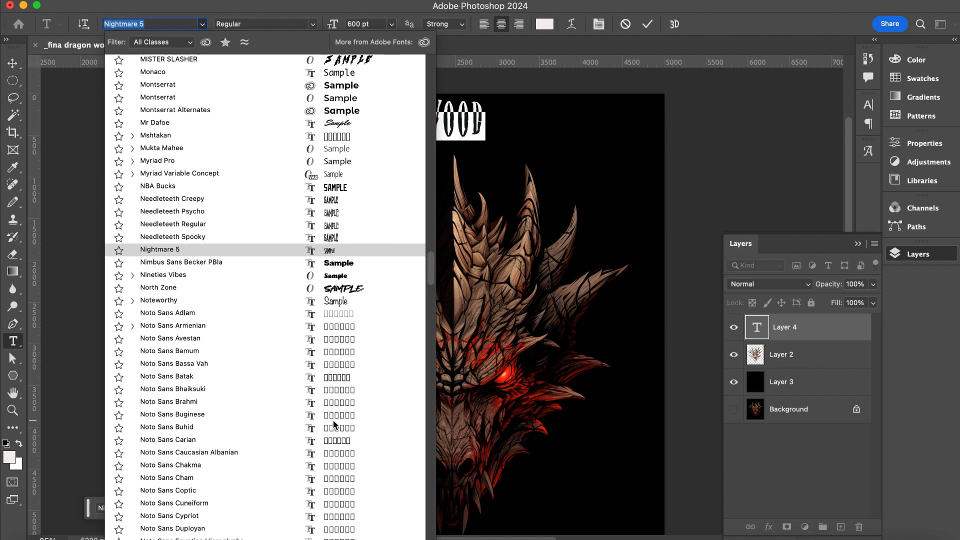
left_click(338, 248)
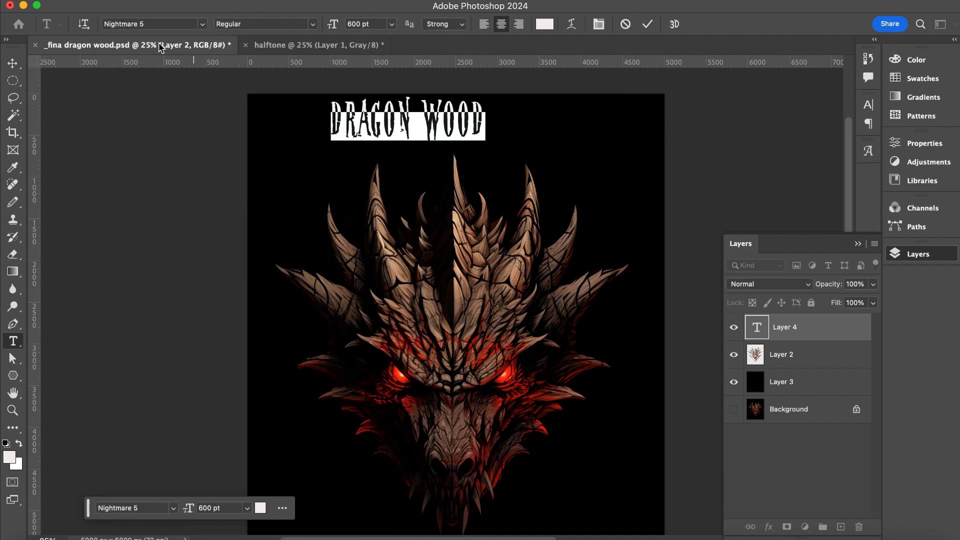
key("super+Return")
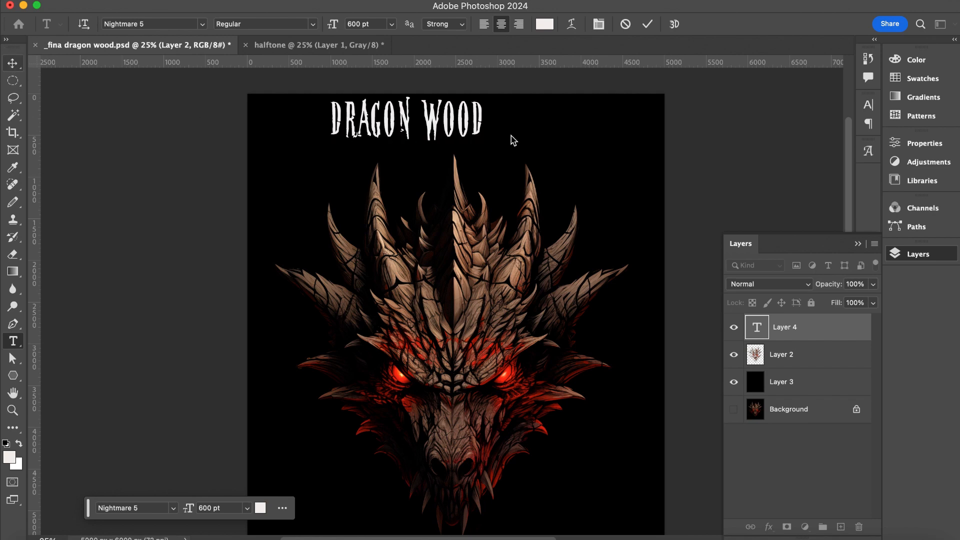
key("z")
key("super+minus")
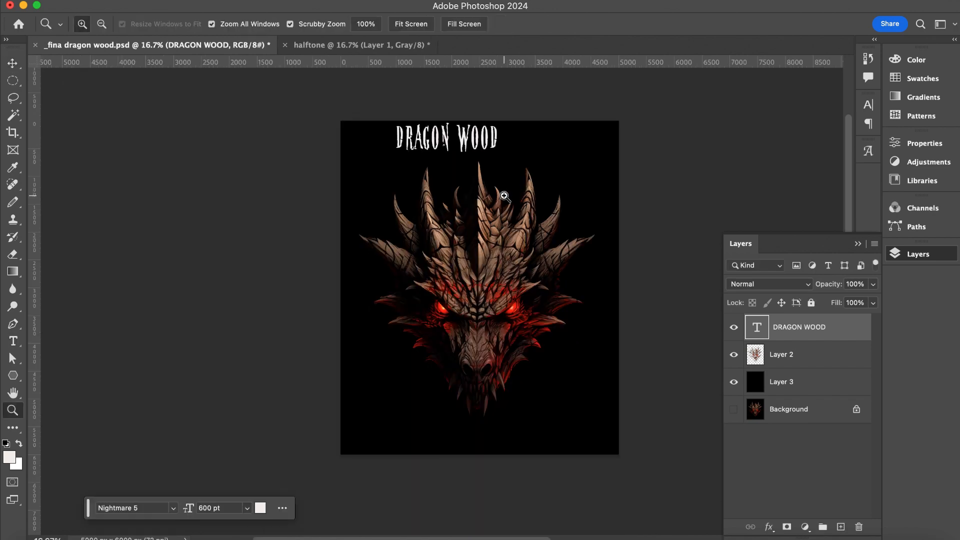
Scale the "DRAGON WOOD" title up to about 1297 pt and place it across the tips of the dragon's horns
left_click(504, 196, "alt")
key("v")
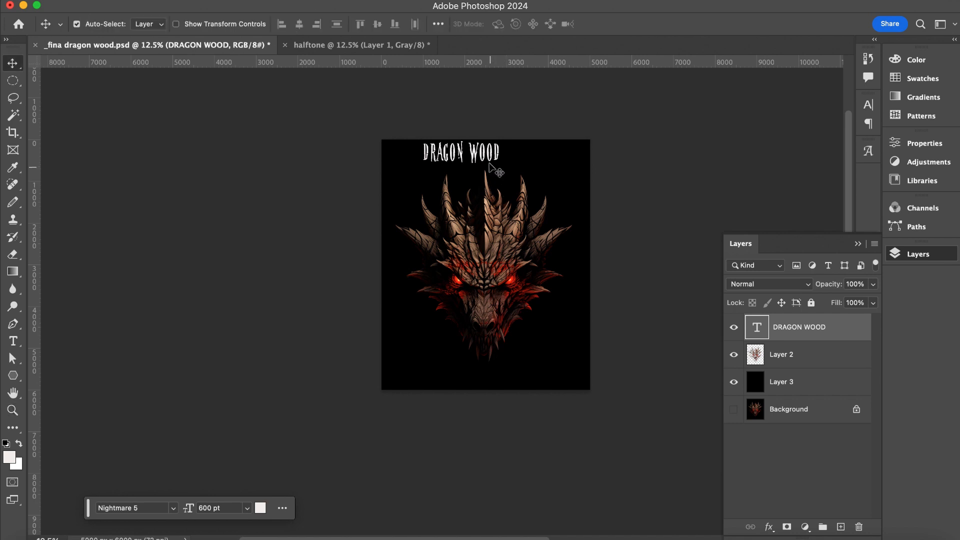
key("super+t")
left_click_drag(492, 158, 564, 218)
key("Return")
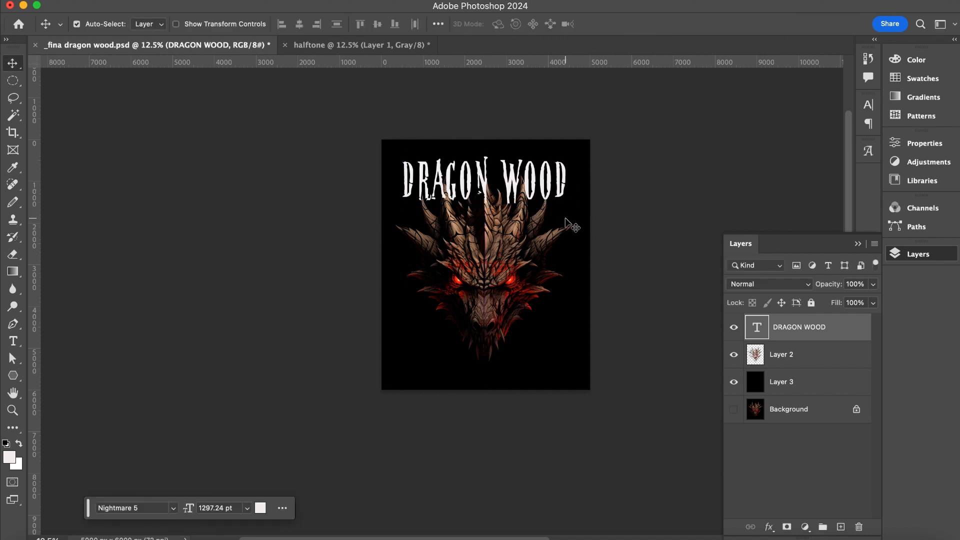
Move the DRAGON WOOD text layer beneath Layer 2, and shift both layers down together to a centre of Y 3000 px
left_click(816, 336)
left_click_drag(816, 336, 822, 361)
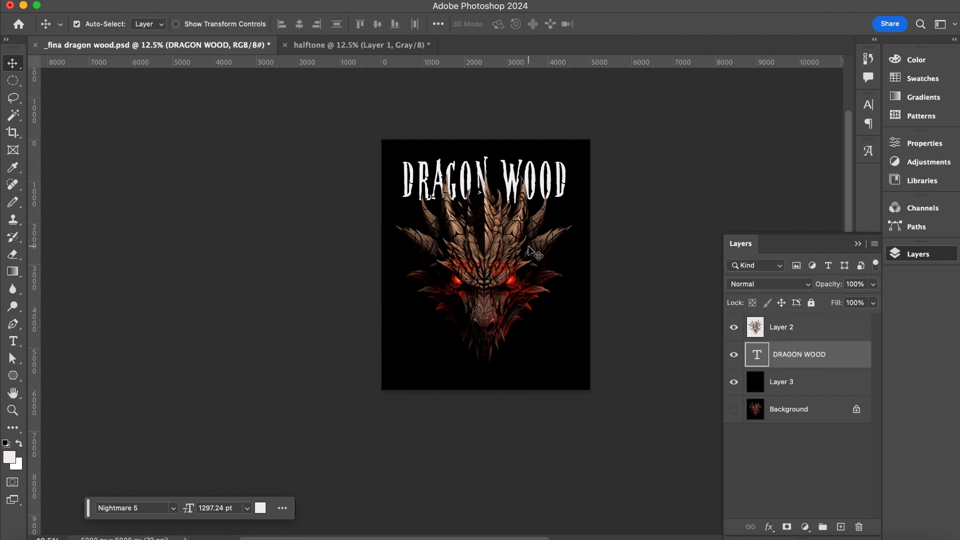
left_click(788, 332, "shift")
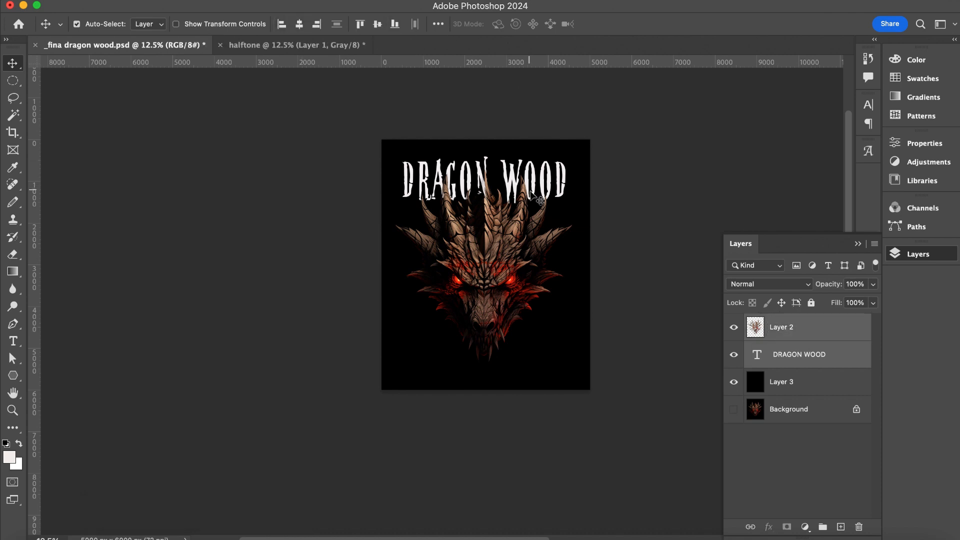
key("super+t")
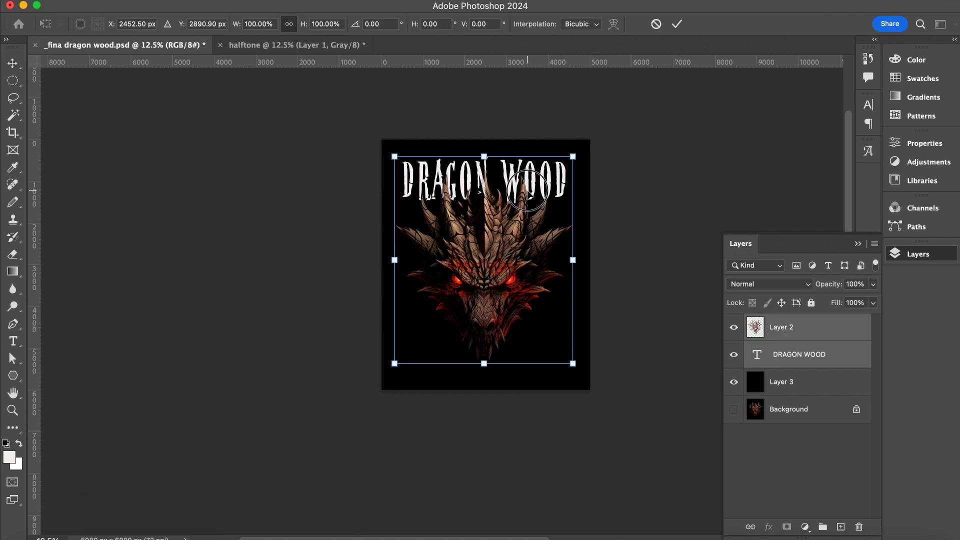
left_click_drag(538, 207, 536, 210)
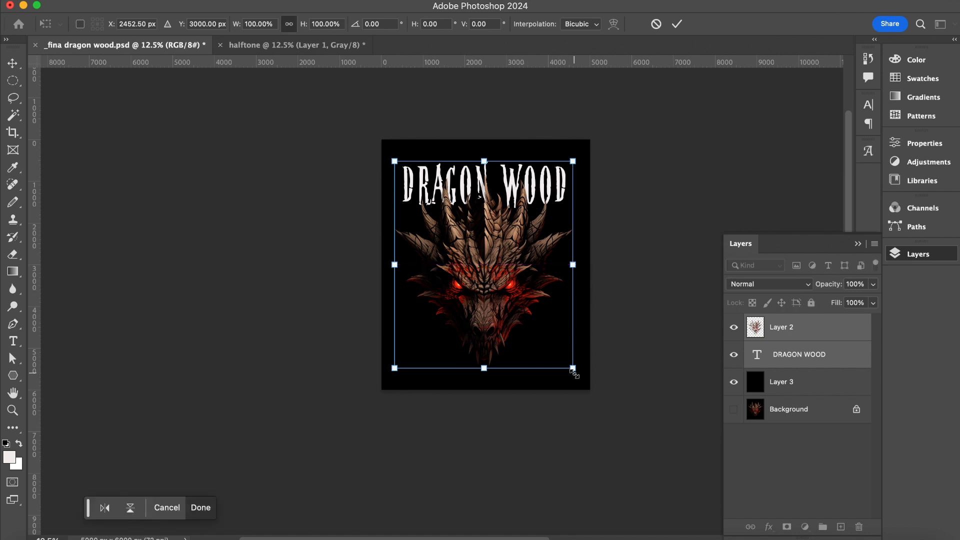
left_click_drag(573, 370, 575, 371)
key("Return")
key("z")
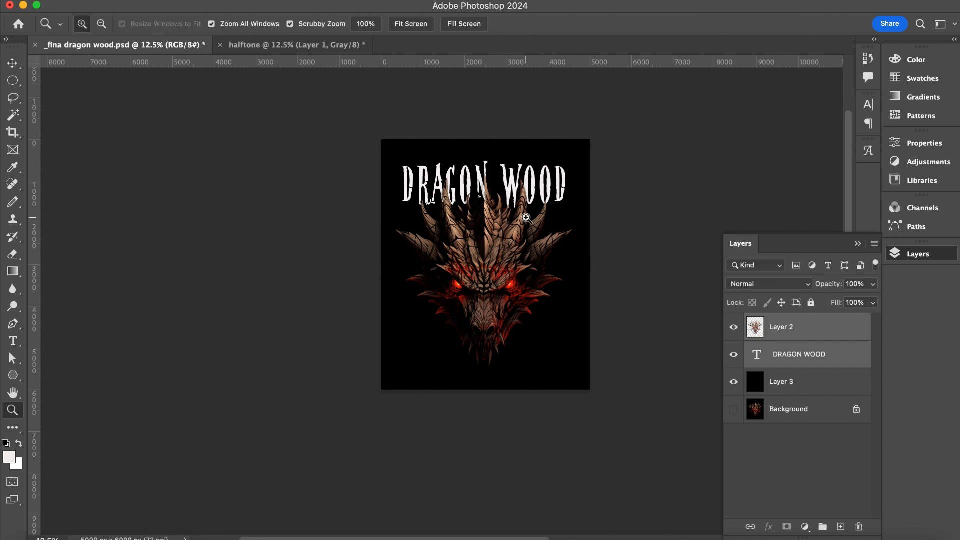
left_click(525, 216)
left_click(479, 189)
left_click_drag(472, 198, 452, 203)
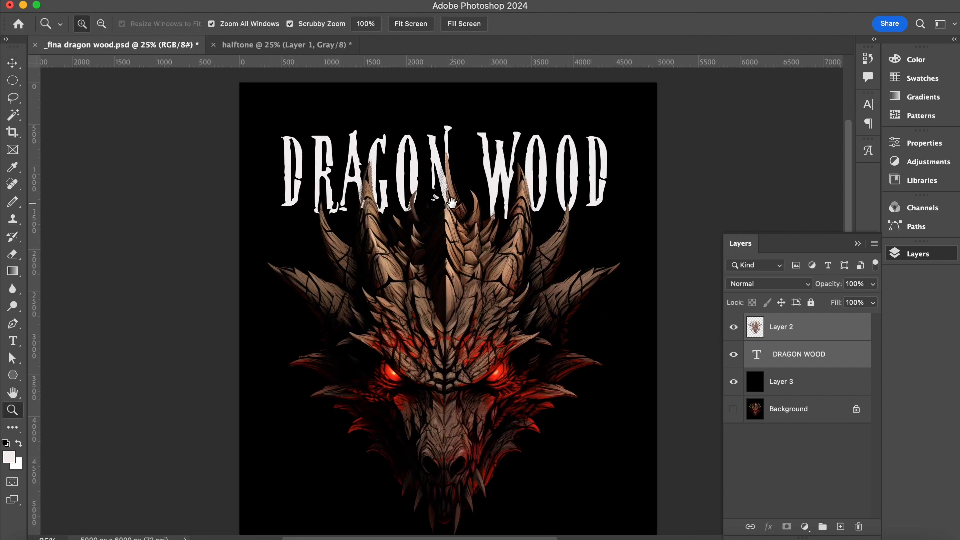
key("v")
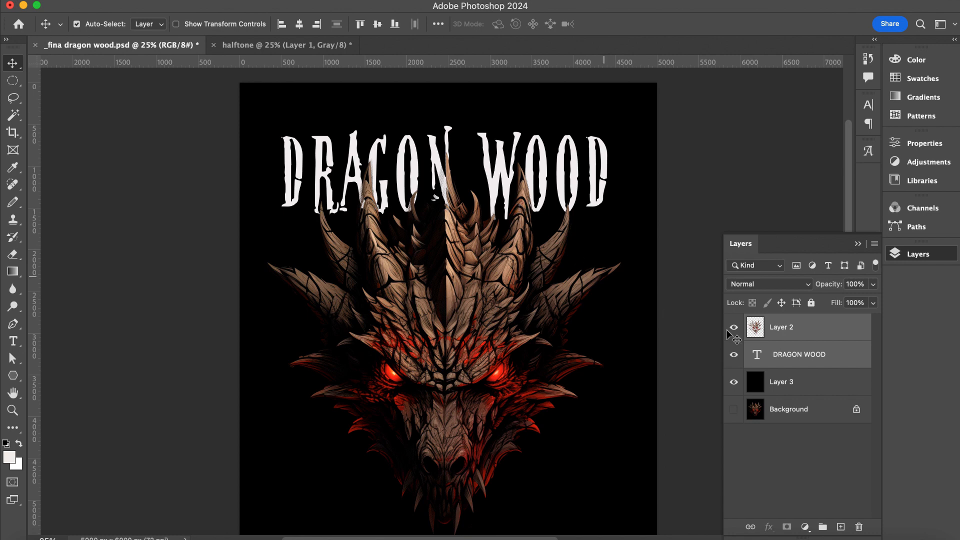
left_click(779, 353)
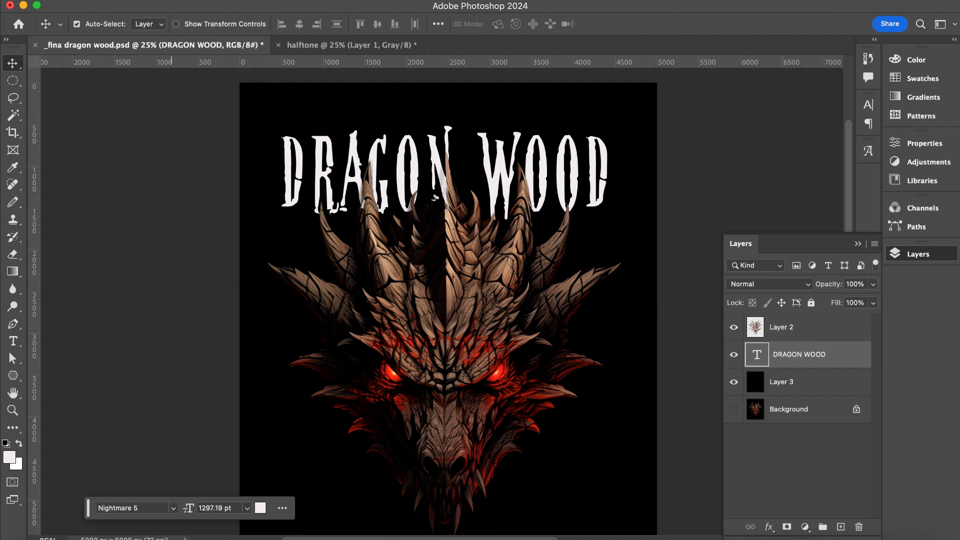
left_click(135, 2)
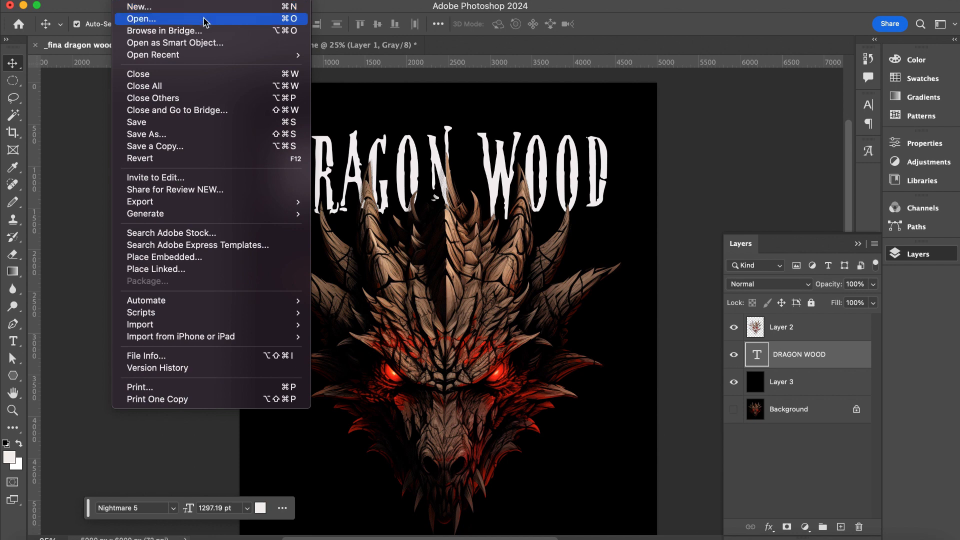
left_click(773, 358)
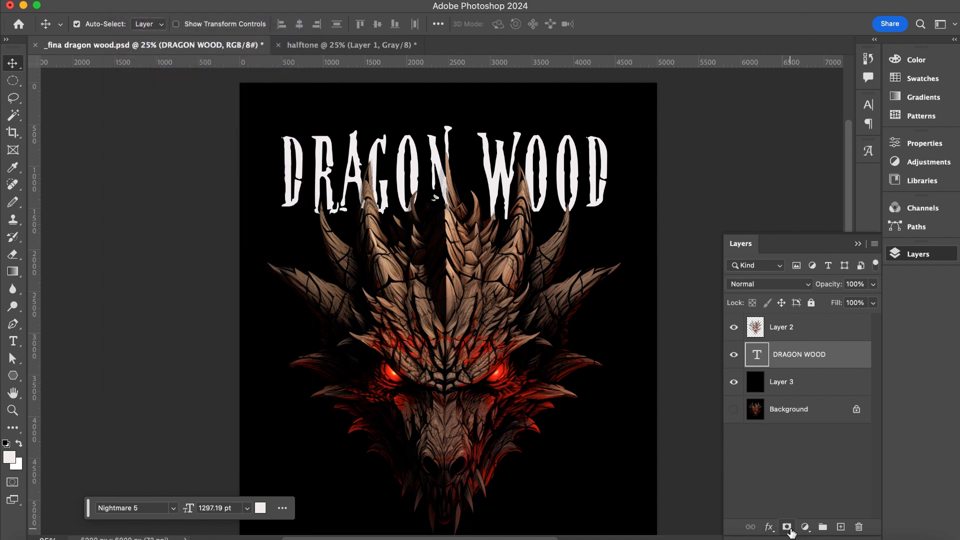
left_click(770, 527)
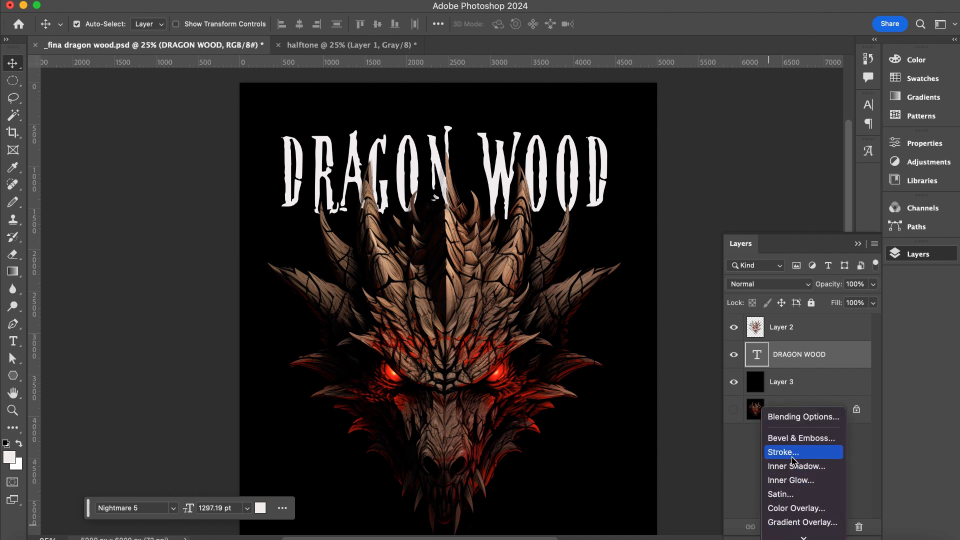
left_click(746, 483)
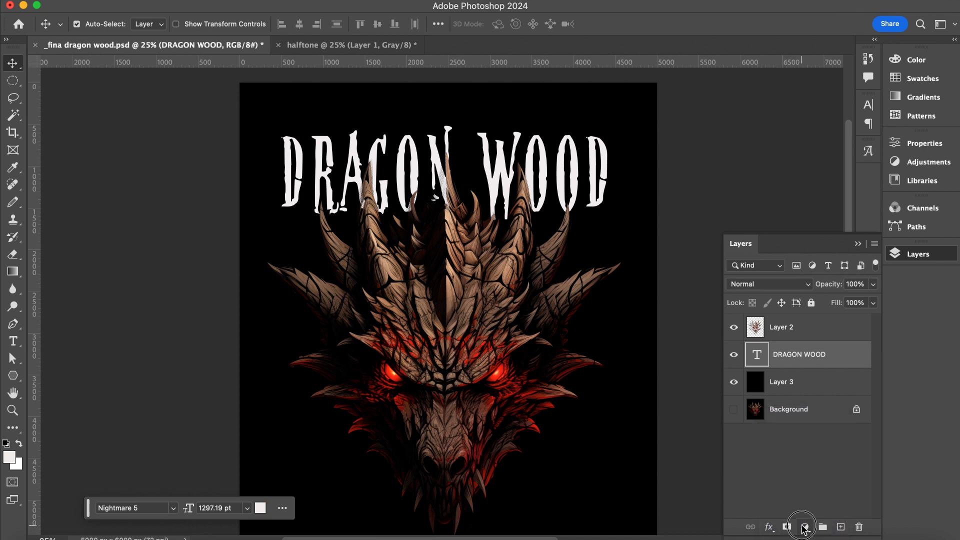
left_click(804, 527)
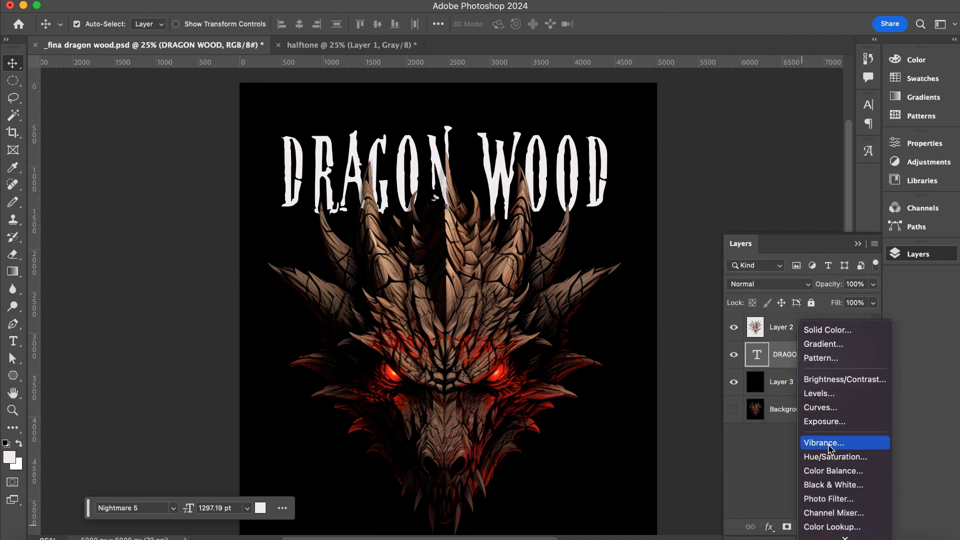
left_click(836, 344)
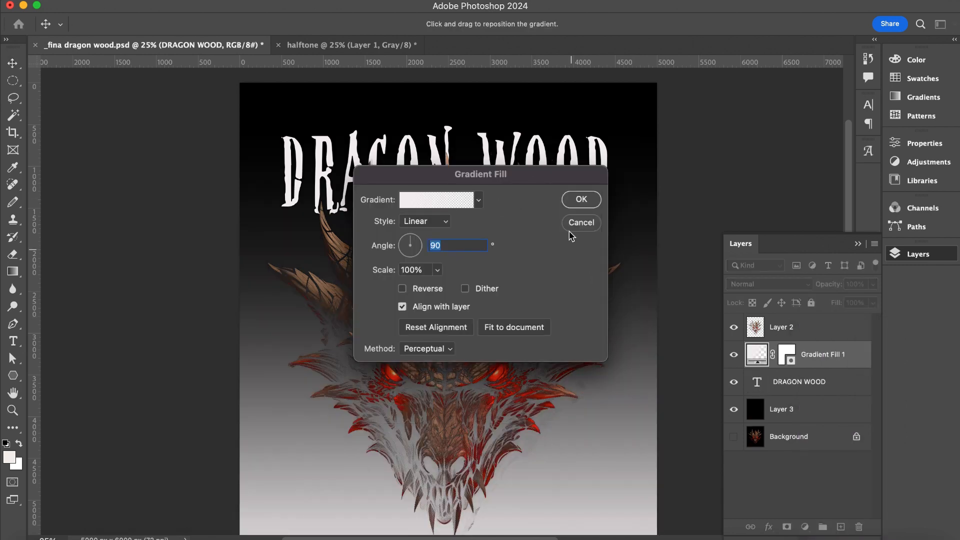
key("Escape")
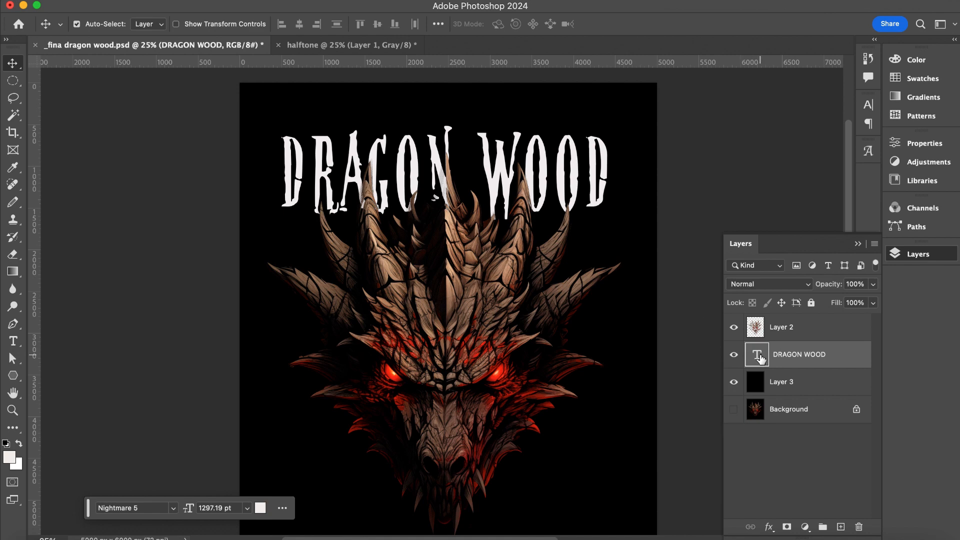
left_click(757, 356, "super")
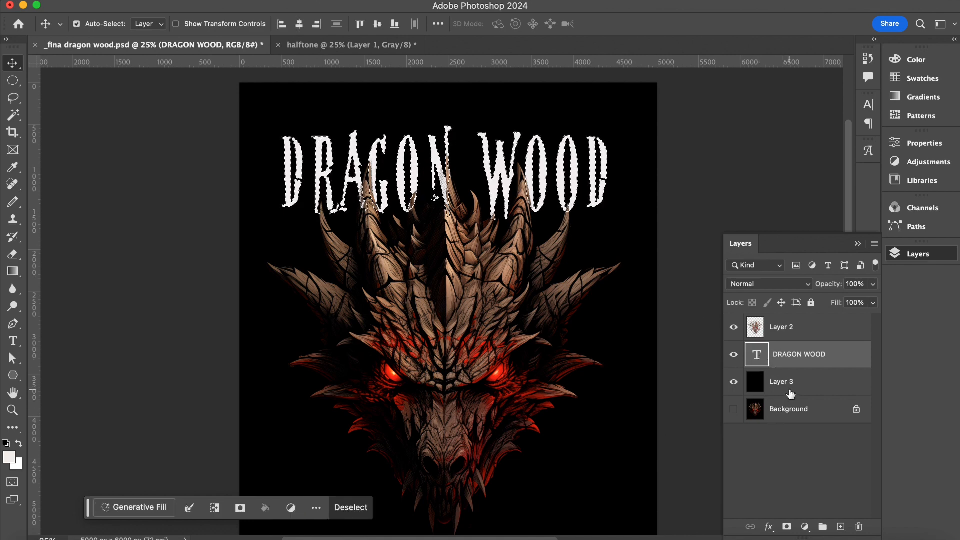
key("super+d")
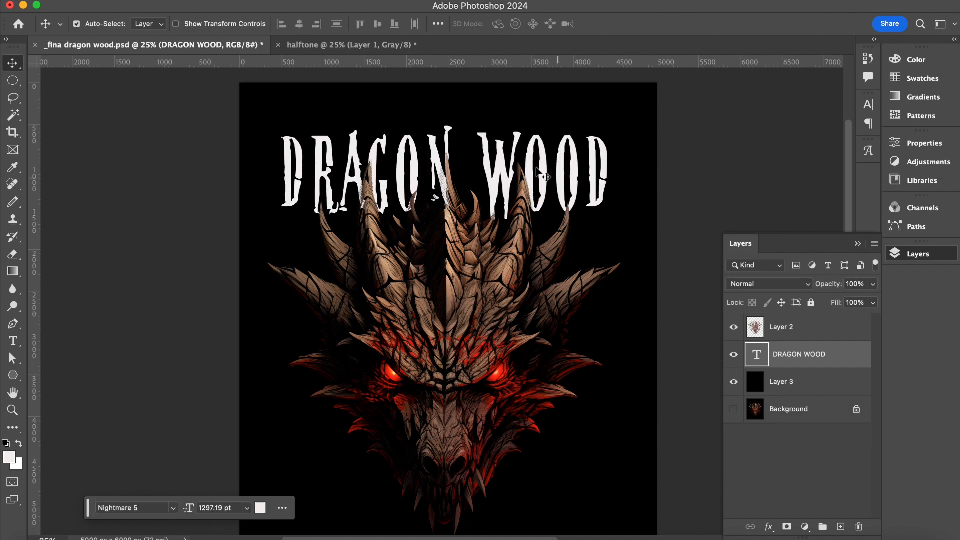
Switch to Finder and search the whole Mac for "CRACK" texture files
key("alt+space")
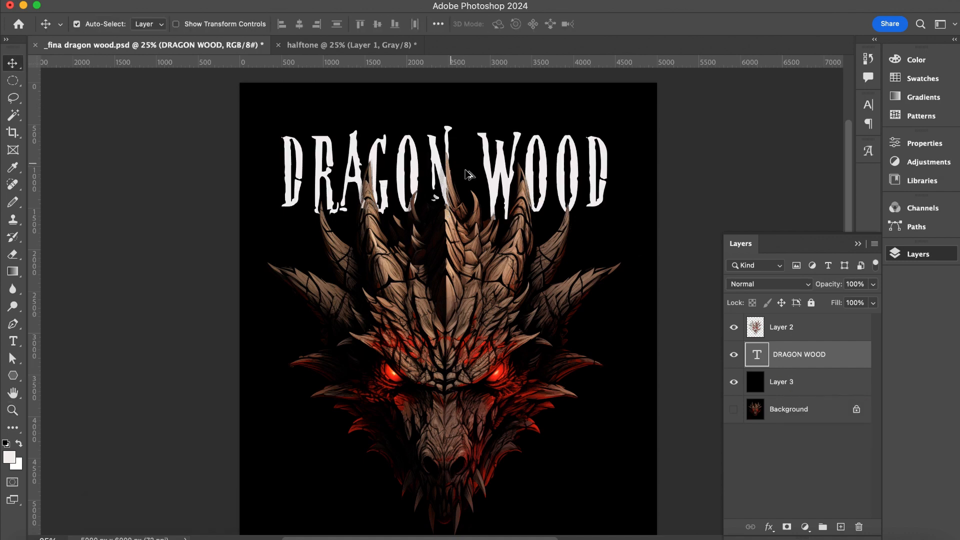
key("super+space")
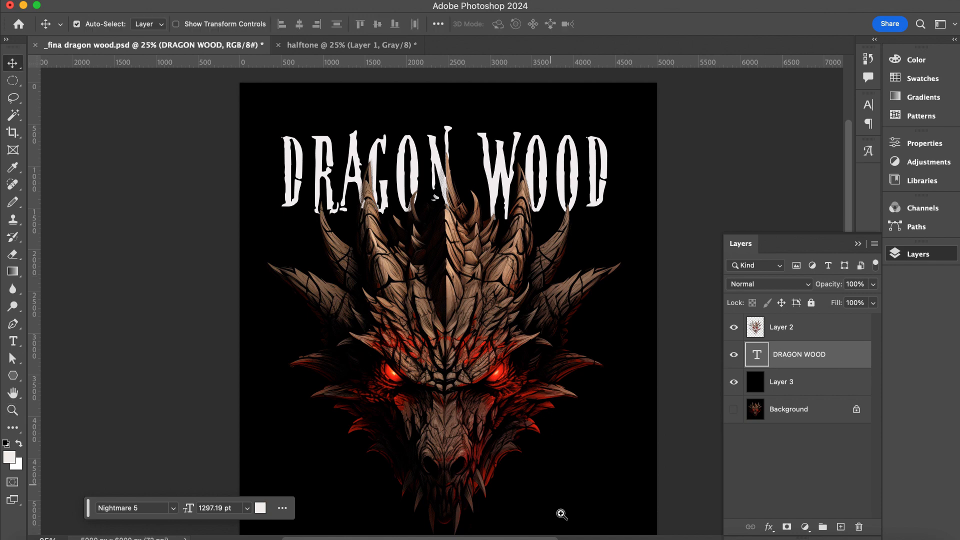
key("super+space")
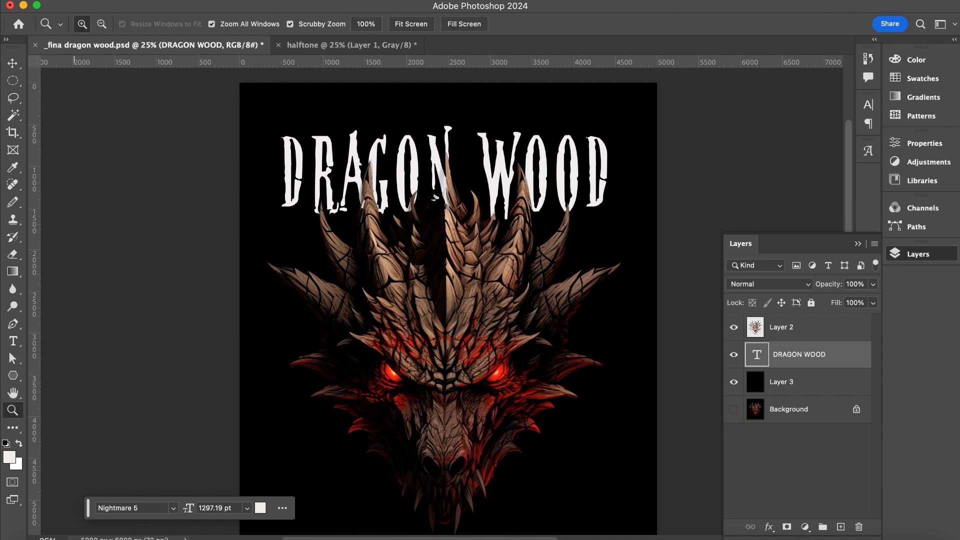
left_click(29, 539)
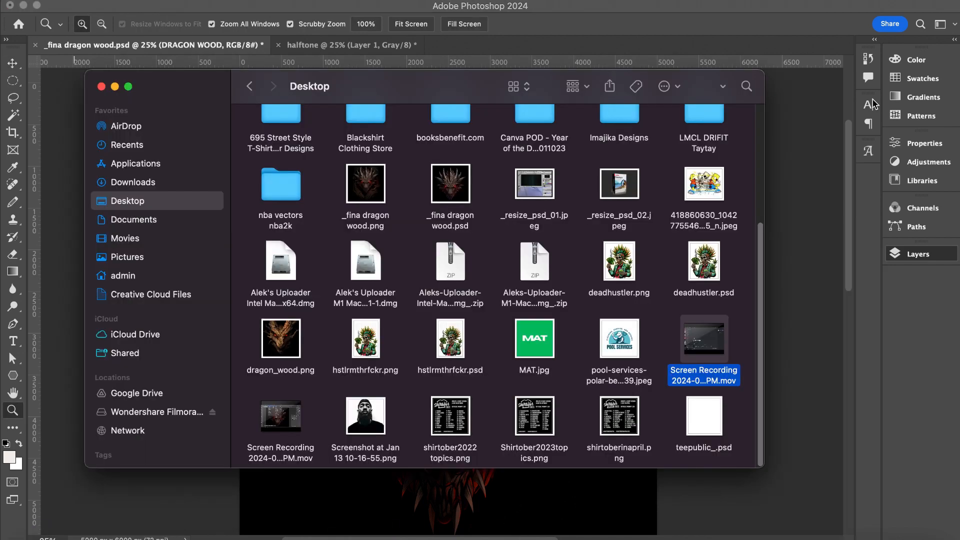
left_click(746, 86)
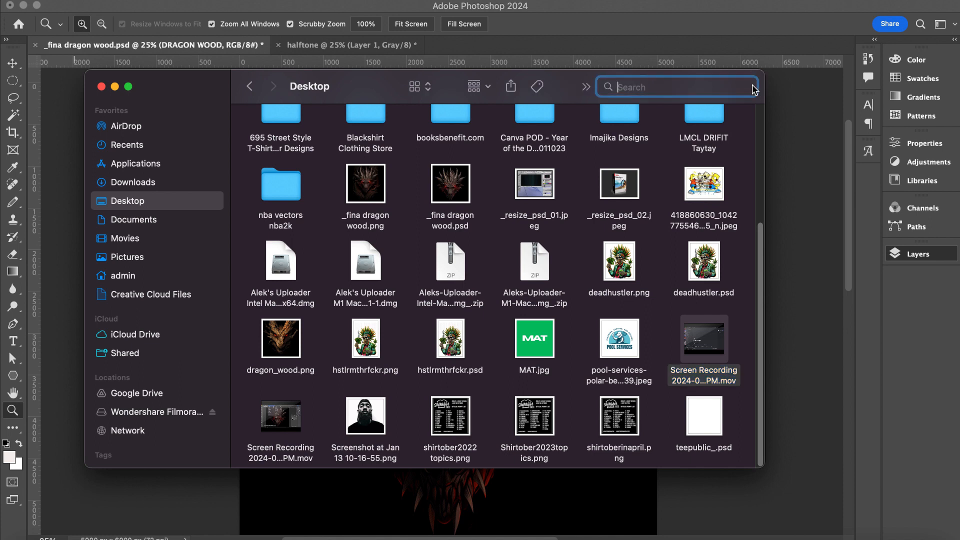
type("CRACK")
key("Return")
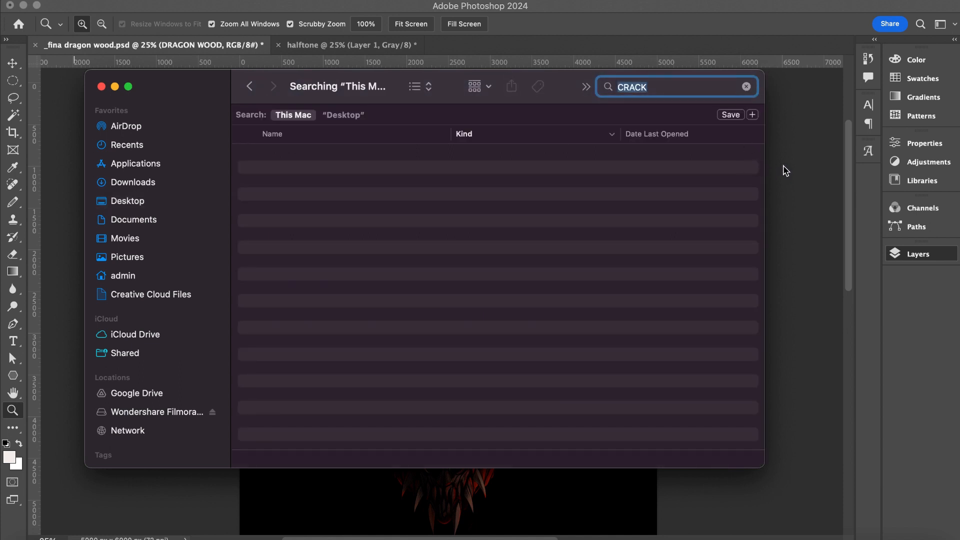
Switch to the web browser and run a Google Images search for "grunge texture"
left_click(562, 530)
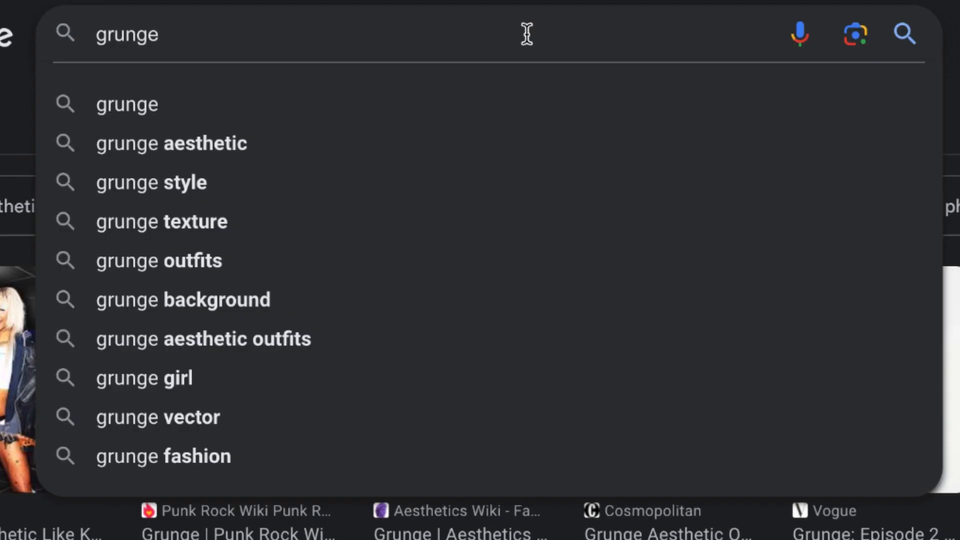
type("textu")
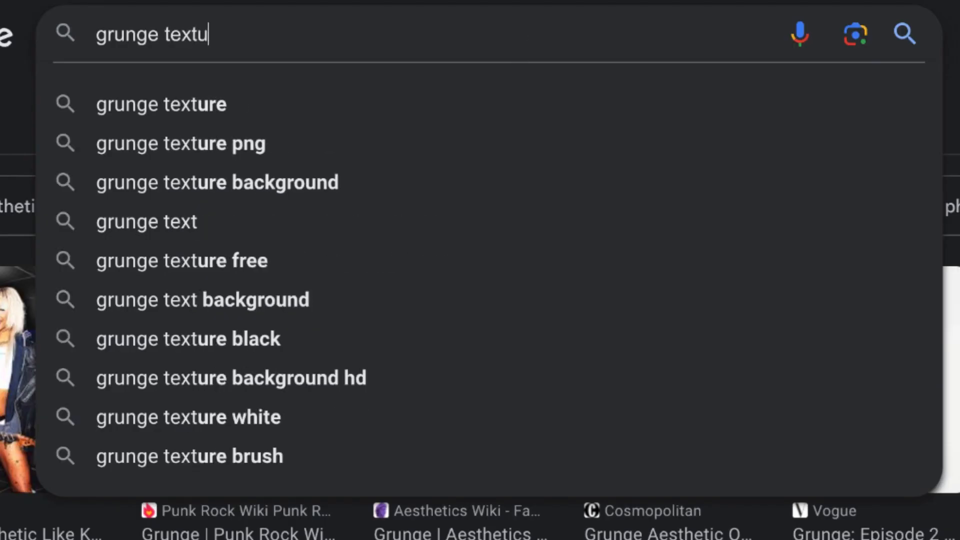
type("re")
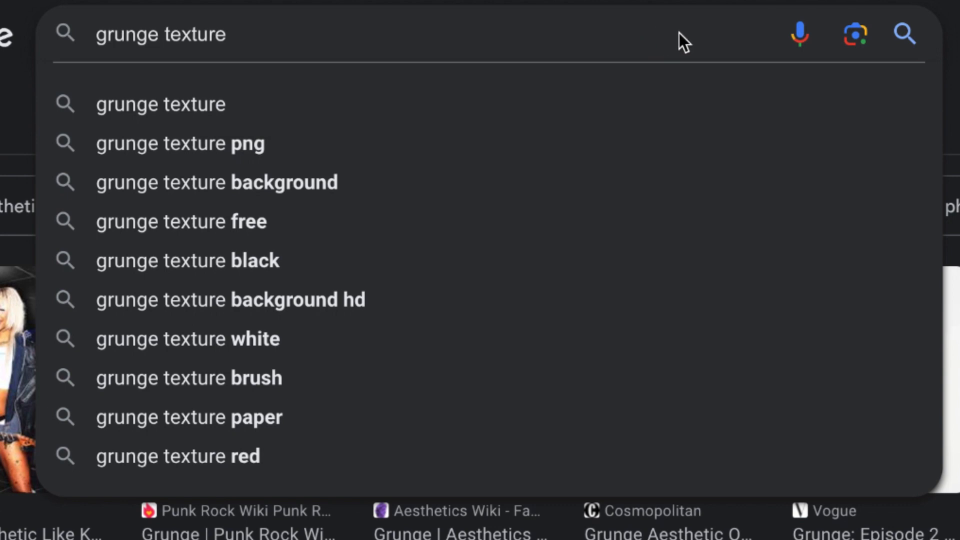
key("Return")
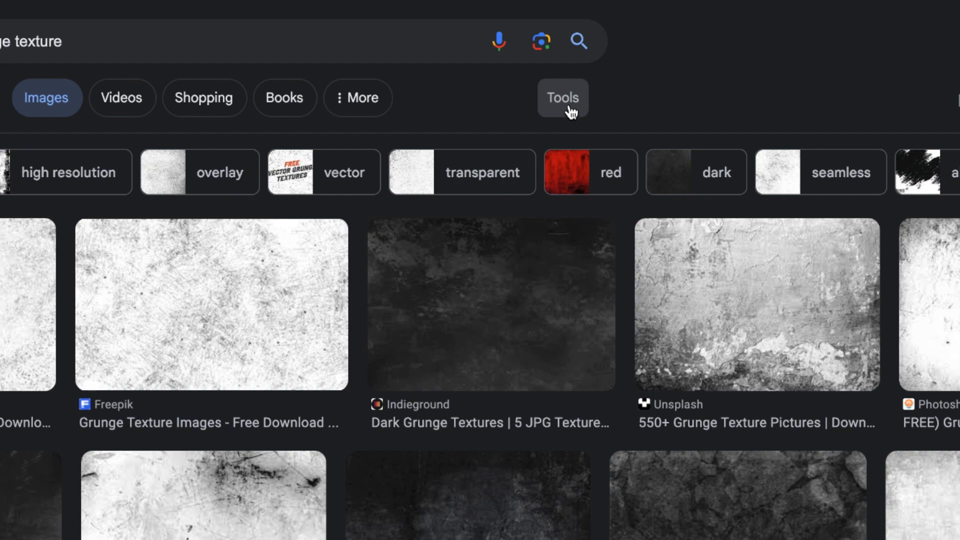
Filter the grunge texture image results to Creative Commons licenses under usage rights
left_click(570, 111)
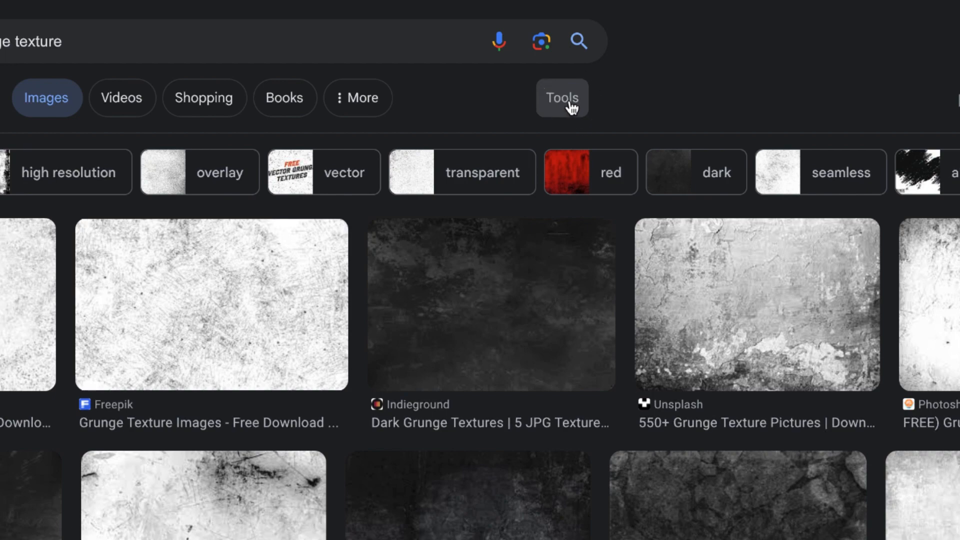
left_click(571, 108)
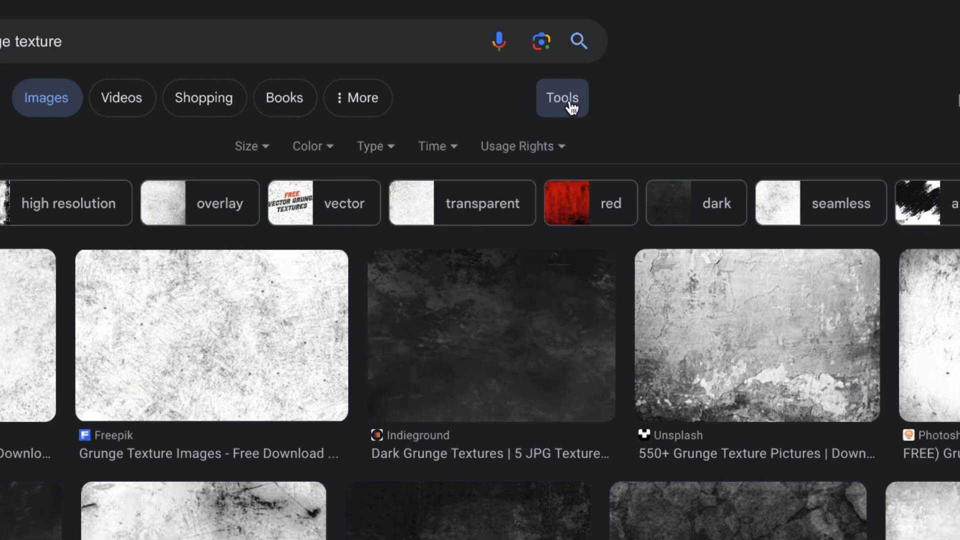
left_click(519, 152)
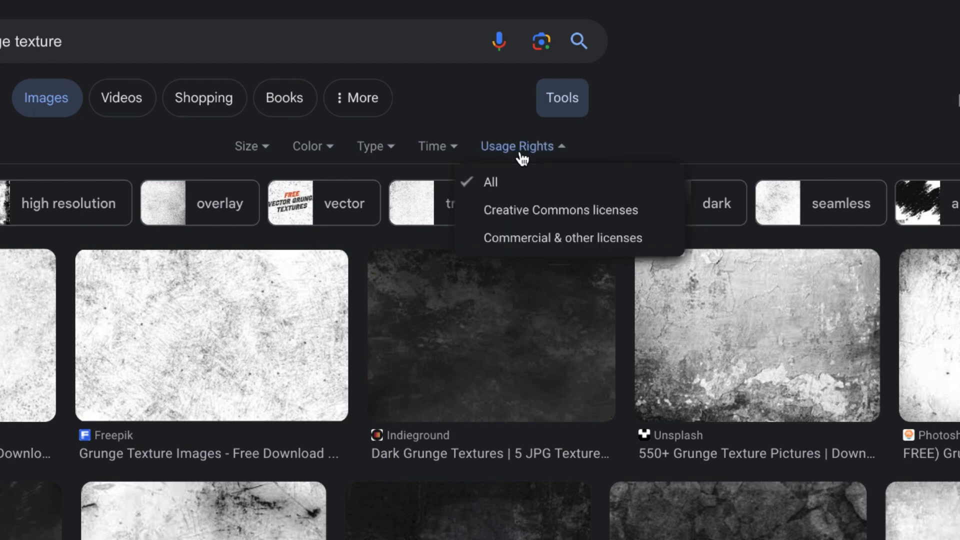
left_click(526, 218)
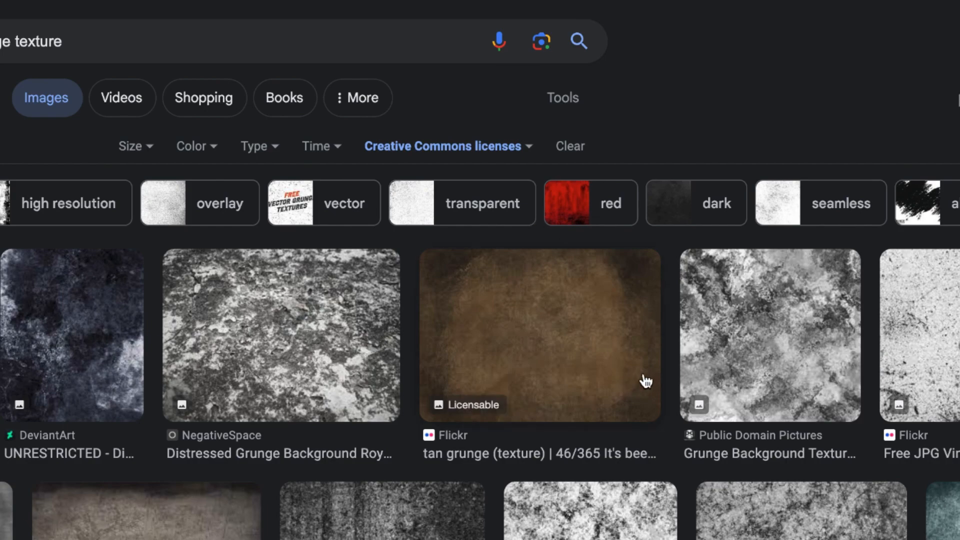
Open the preview of the Grunge Background Texture image from Public Domain Pictures
scroll(648, 380, "down", 2)
scroll(648, 381, "down", 1)
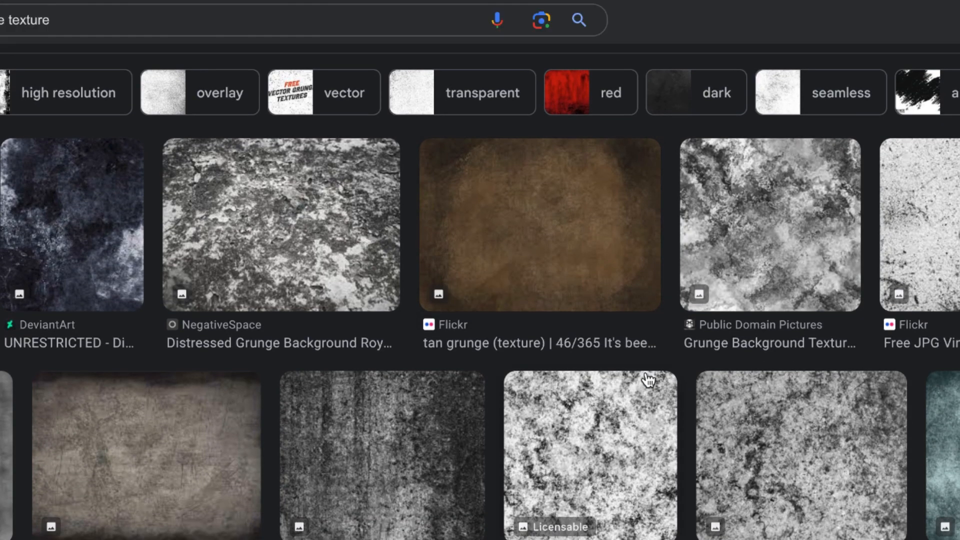
left_click(782, 217)
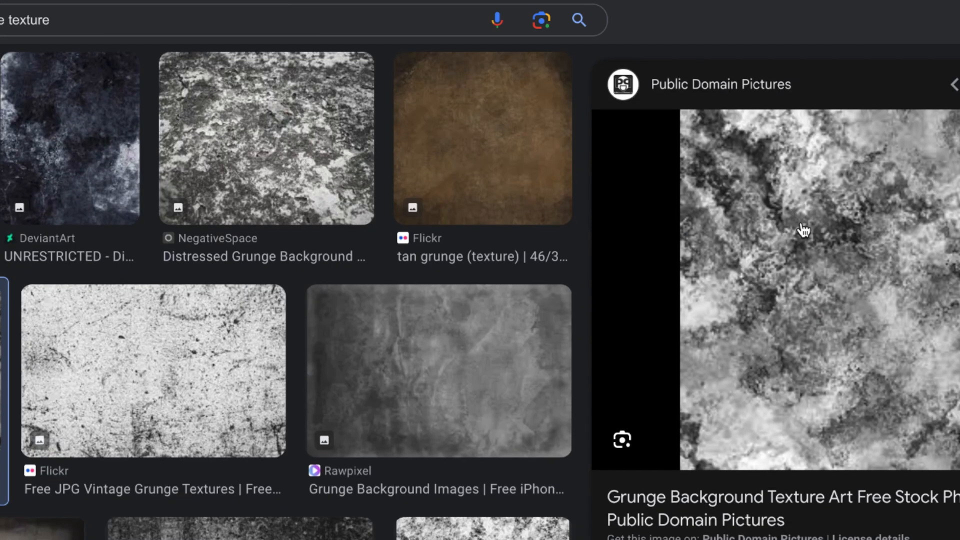
Copy the Flickr vintage grunge texture from the image results, paste it into the Photoshop dragon document and place its layer above the dragon artwork
left_click(245, 365)
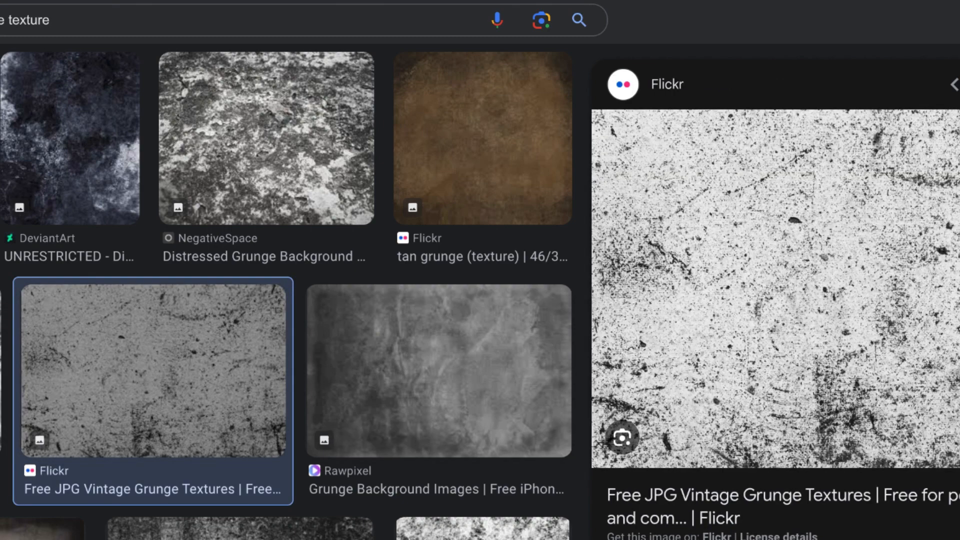
right_click(659, 193)
left_click(734, 409)
key("super+Tab")
key("super+v")
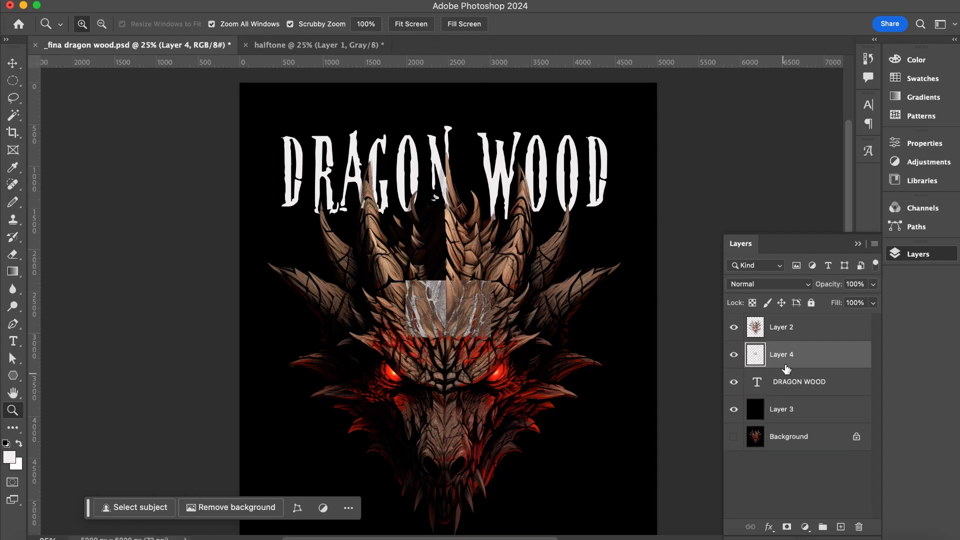
left_click_drag(786, 365, 796, 320)
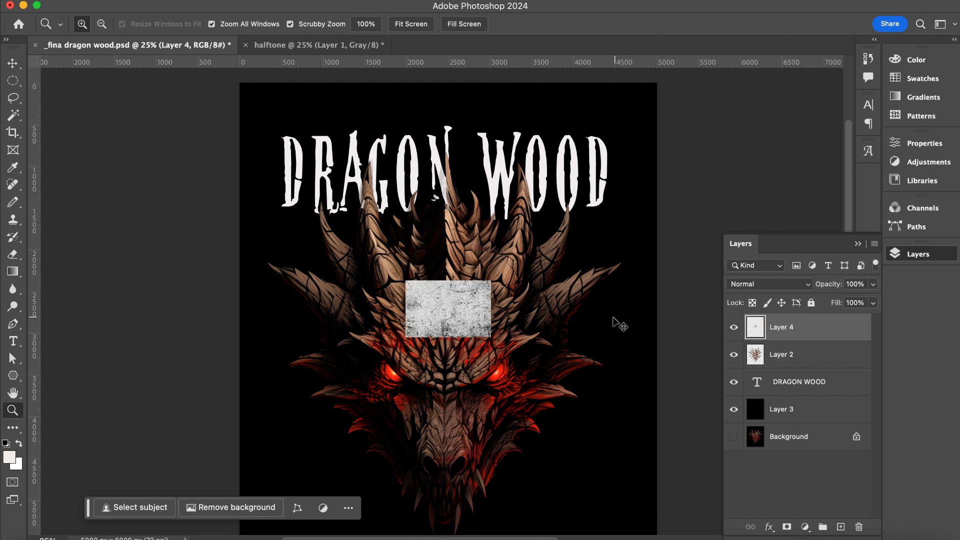
Scale the pasted grunge texture up proportionally from its centre to about 406%
key("super+t")
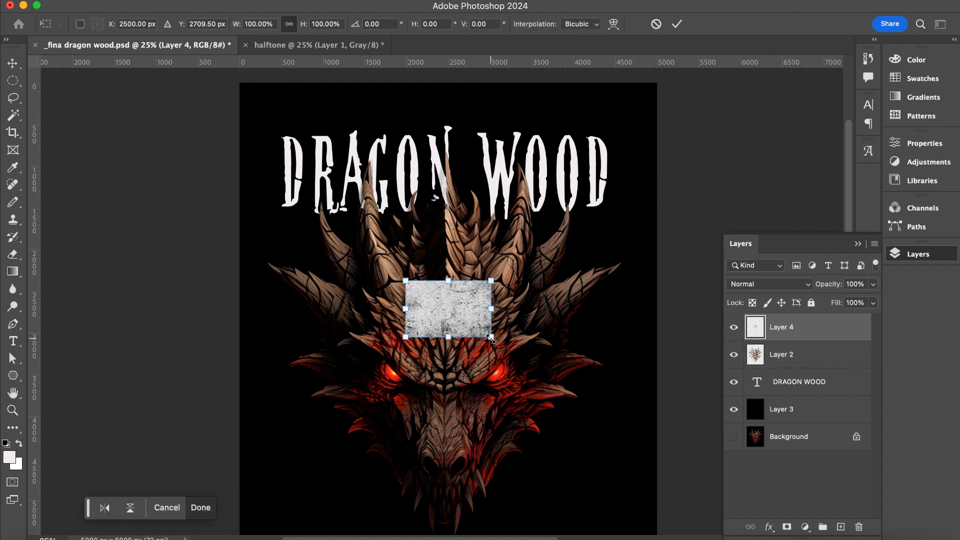
left_click_drag(490, 338, 615, 435)
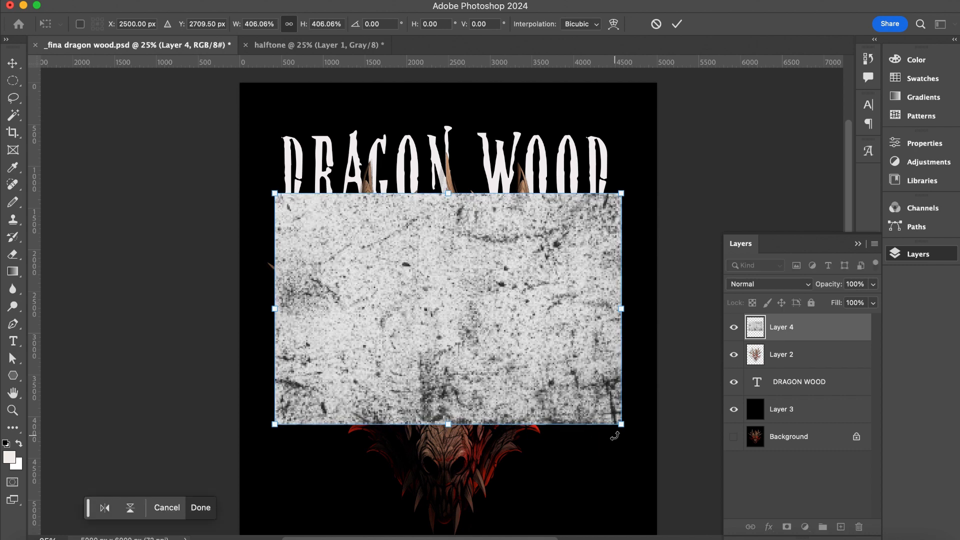
key("Return")
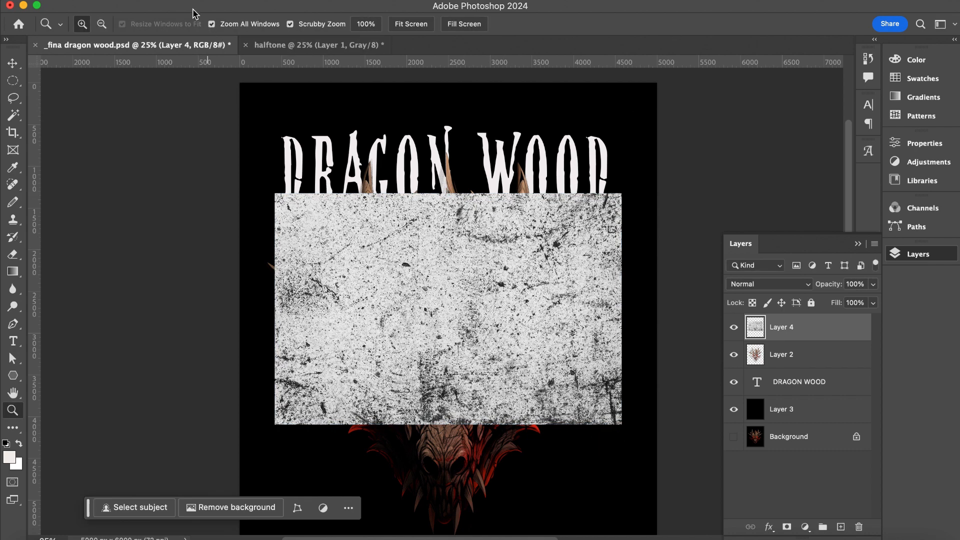
Apply Levels to the texture with white input 194 and the black input raised strongly toward it for hard black-and-white contrast
left_click(196, 1)
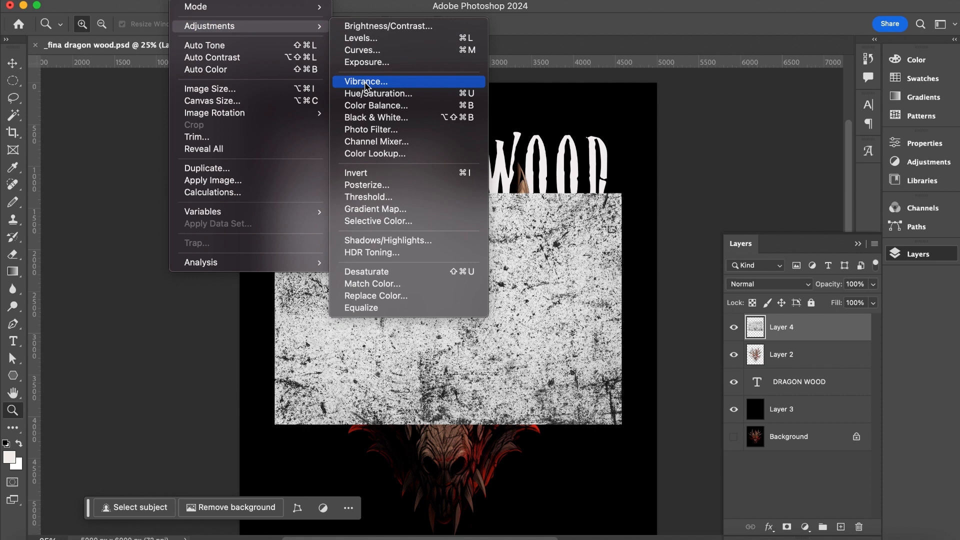
left_click(363, 38)
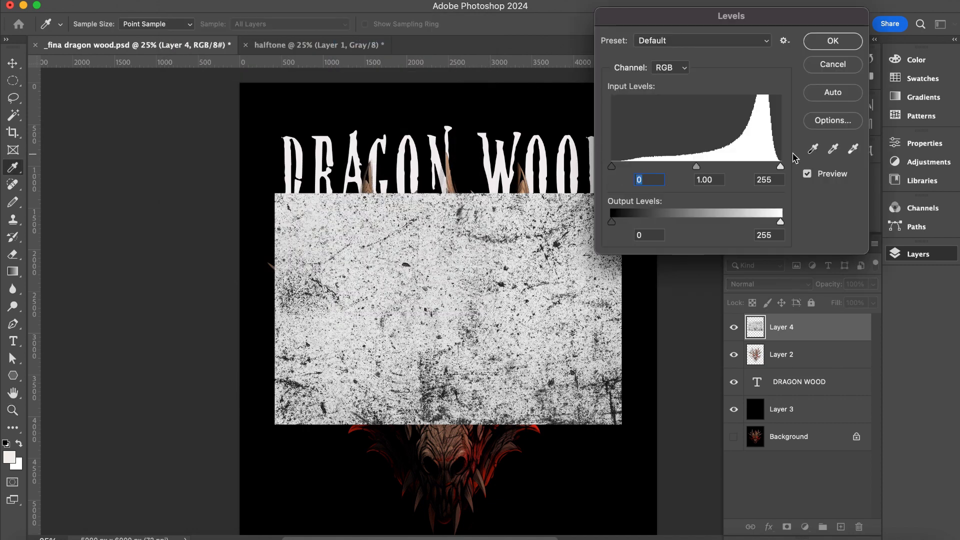
left_click_drag(782, 170, 741, 169)
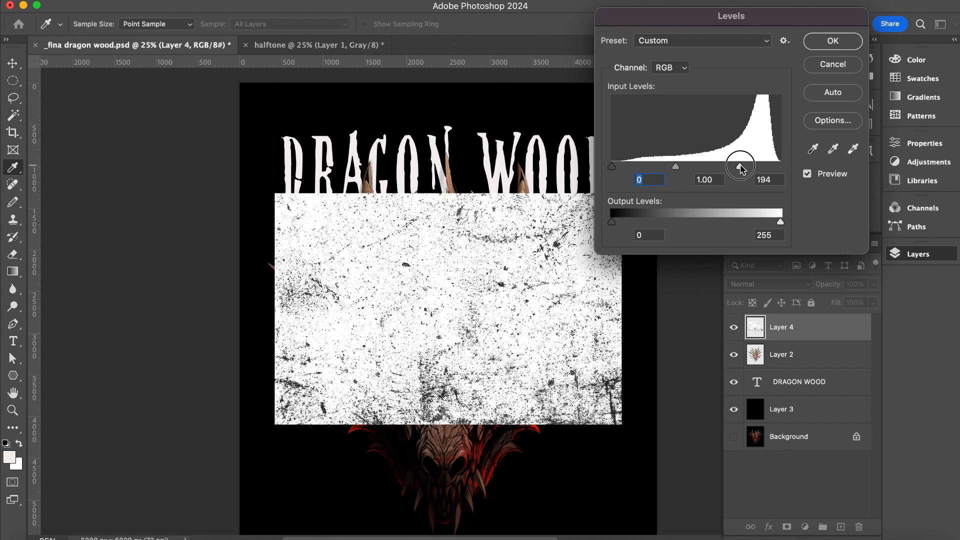
left_click_drag(613, 167, 726, 168)
left_click(833, 41)
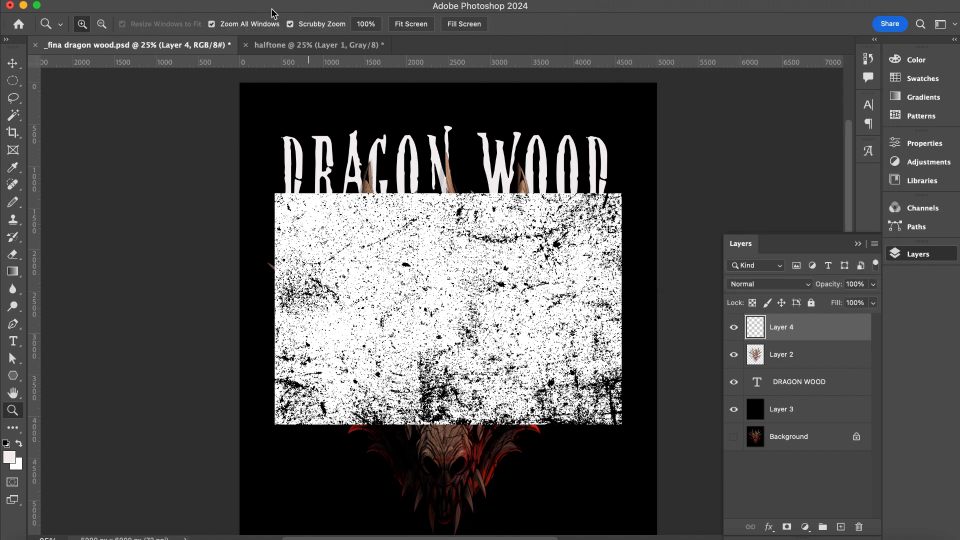
Posterize the grunge texture to 2 levels
left_click(391, 255)
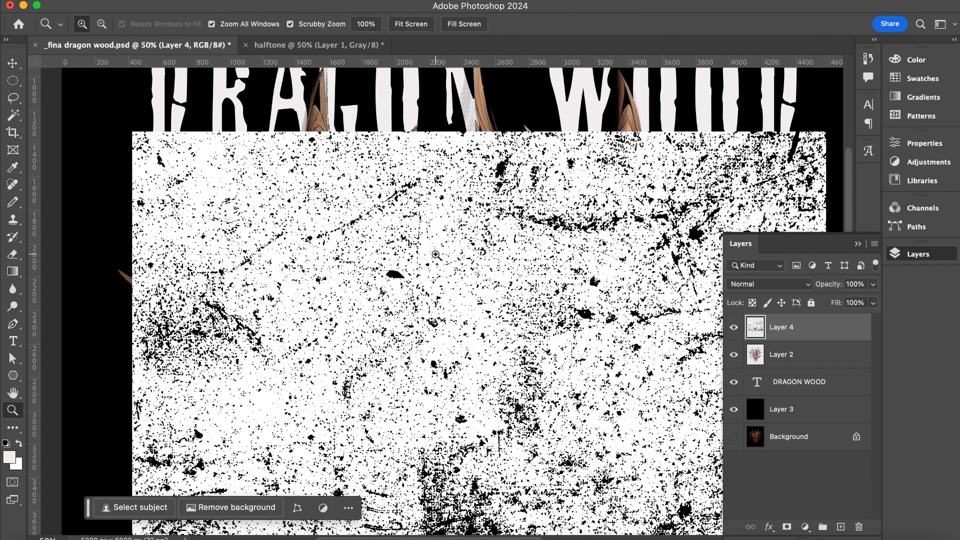
left_click_drag(343, 221, 330, 196)
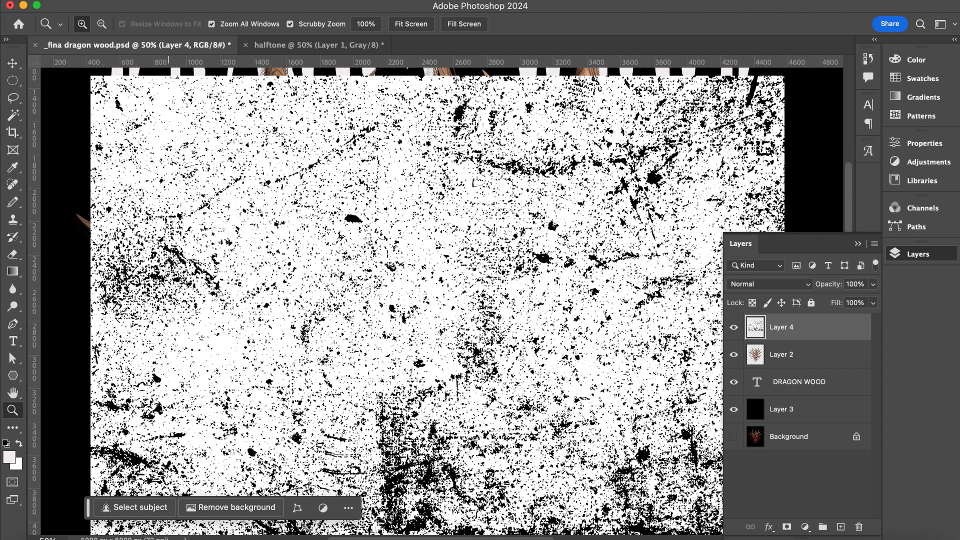
left_click(185, 0)
mouse_move(212, 28)
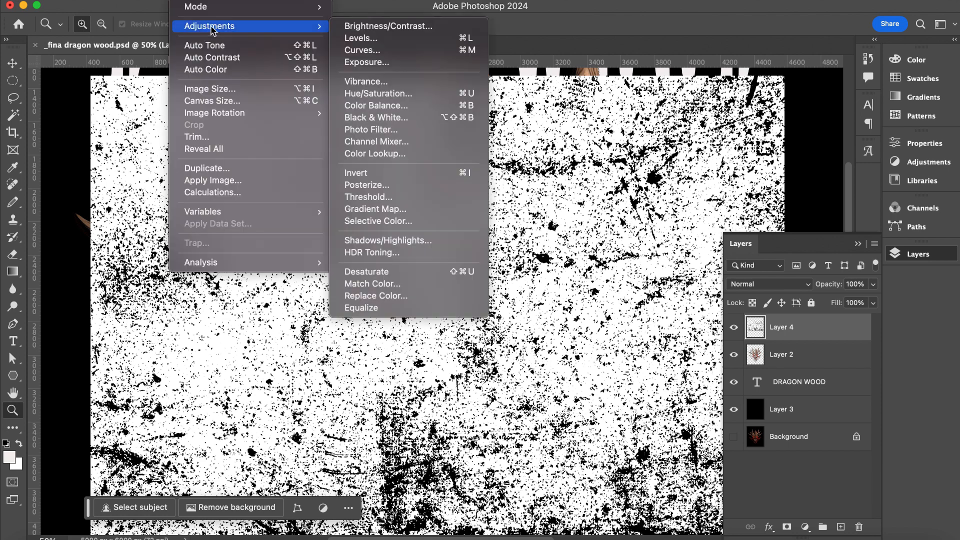
left_click(383, 186)
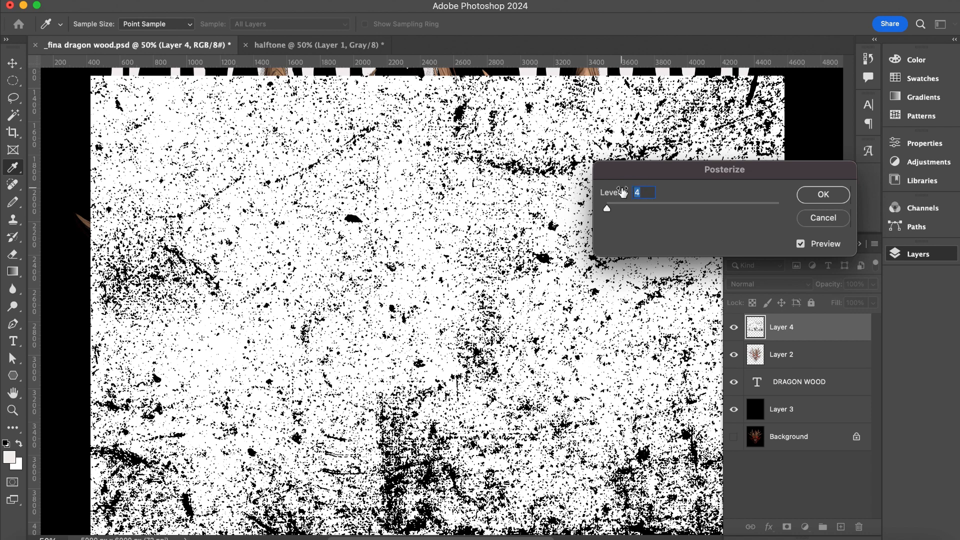
type("2")
left_click(821, 197)
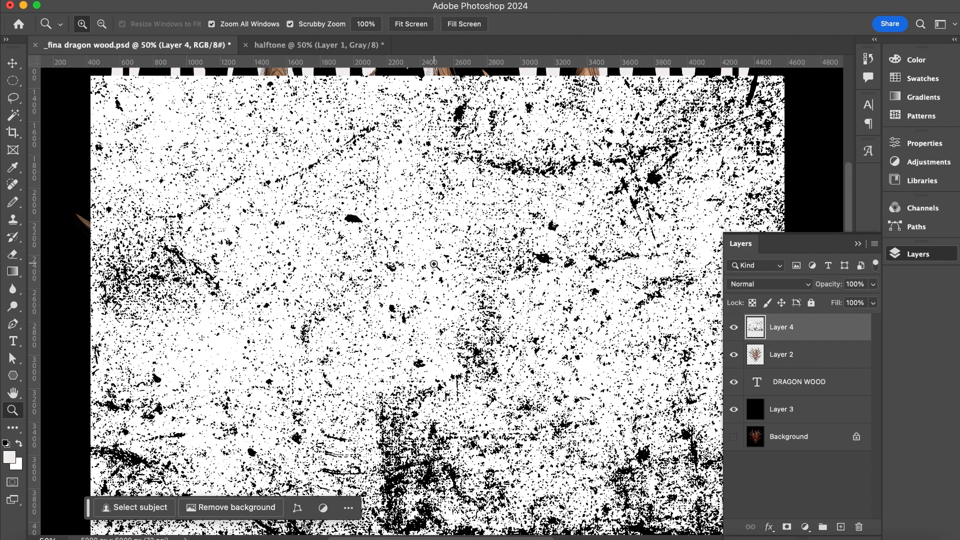
Select all the white in the texture layer with the Magic Wand, delete it and clear the selection
key("w")
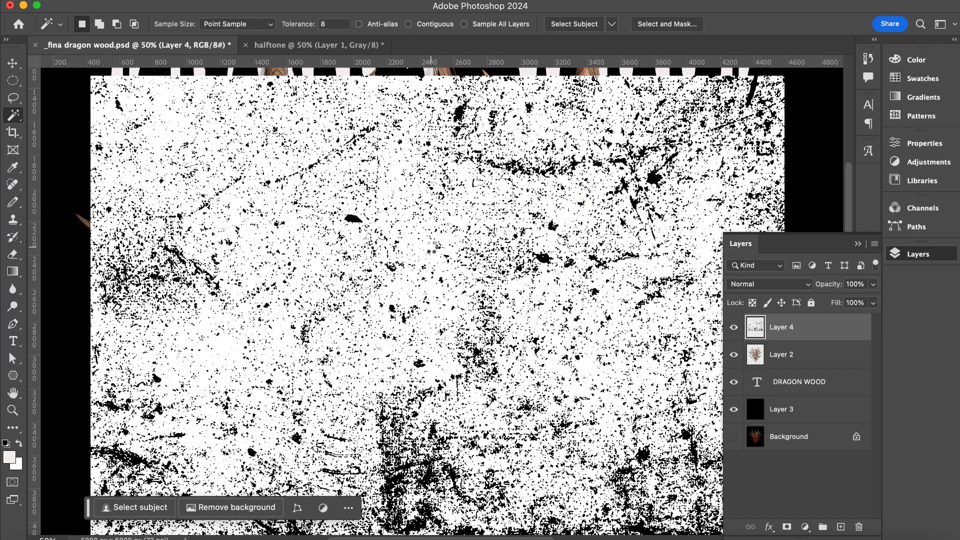
left_click(434, 264)
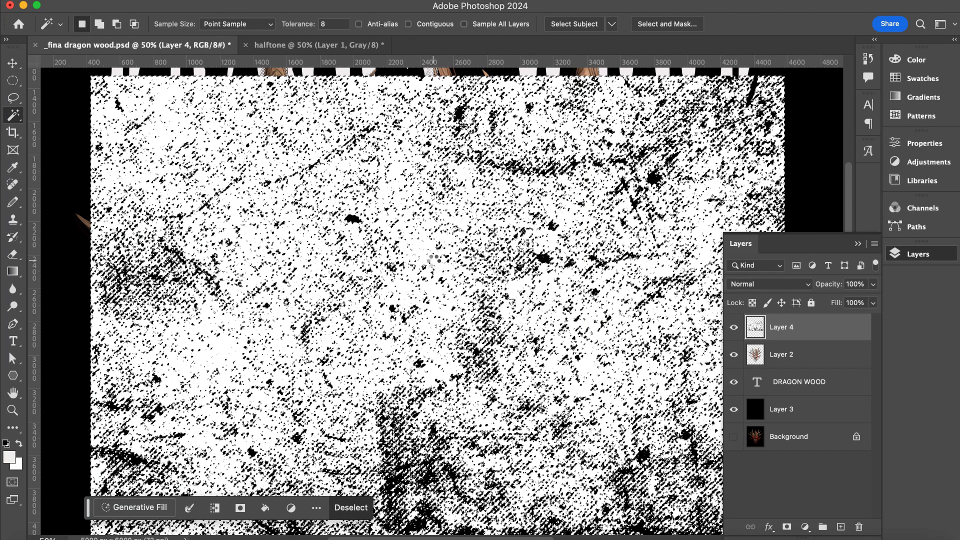
key("Delete")
key("ctrl+d")
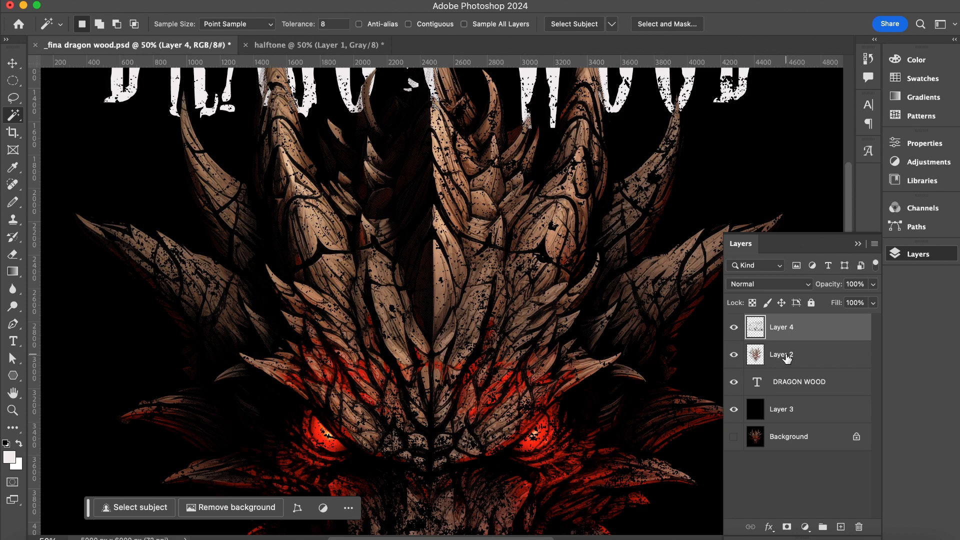
Move the black grunge texture up over the DRAGON WOOD title, centred horizontally at about Y 1386.5 px
key("z")
left_click(469, 183, "alt")
left_click_drag(496, 142, 461, 245)
key("v")
key("ctrl+t")
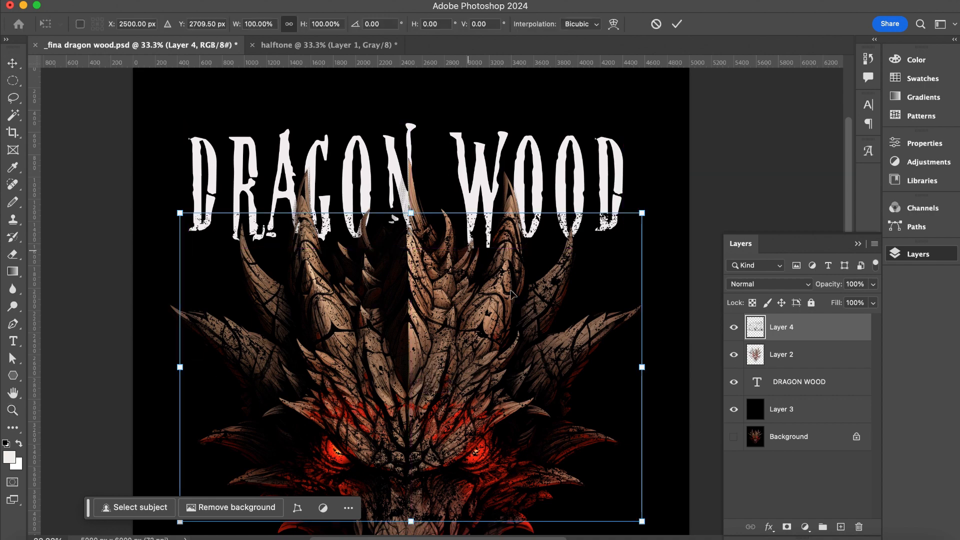
left_click_drag(603, 368, 588, 233)
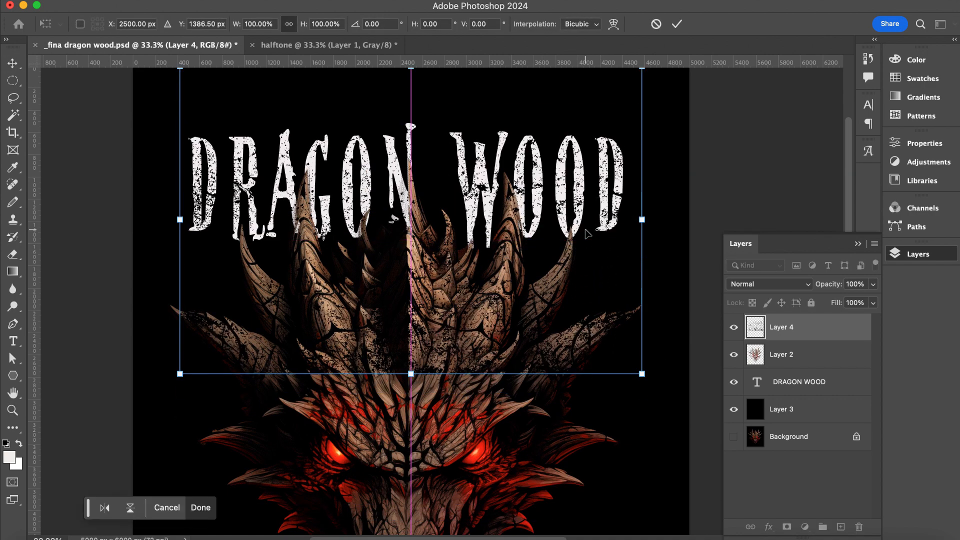
key("Return")
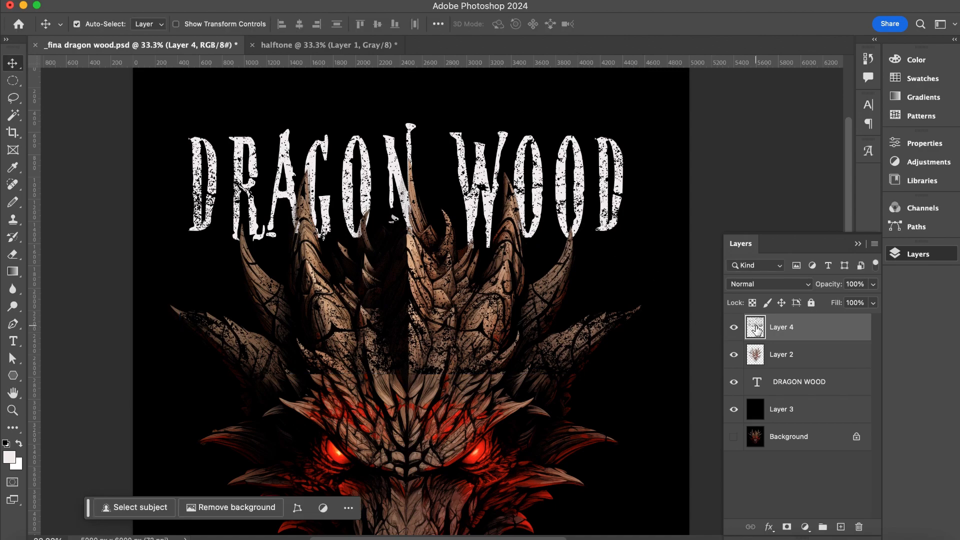
Load the DRAGON WOOD text outline as a selection and add it as a layer mask on the texture layer
left_click(755, 327, "super")
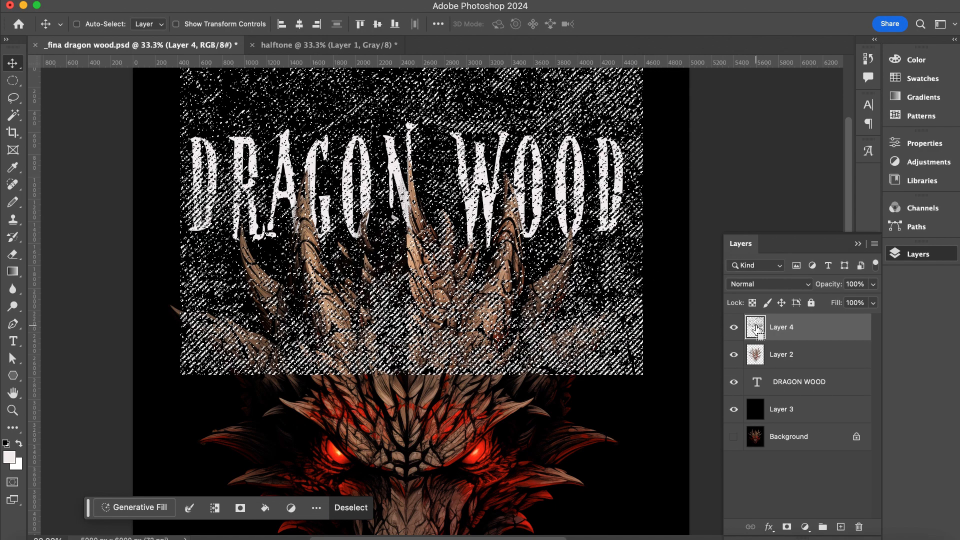
key("super+d")
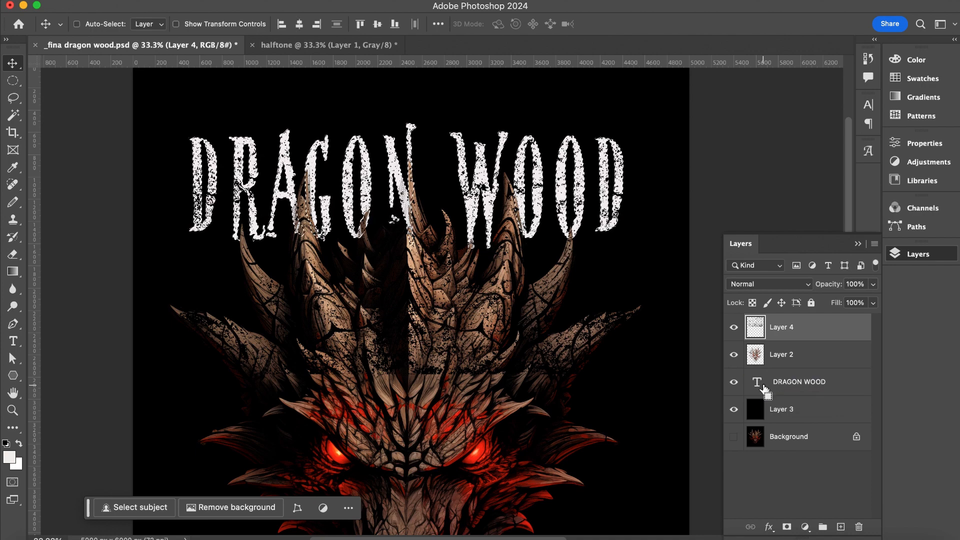
left_click(765, 390, "super")
left_click(787, 527)
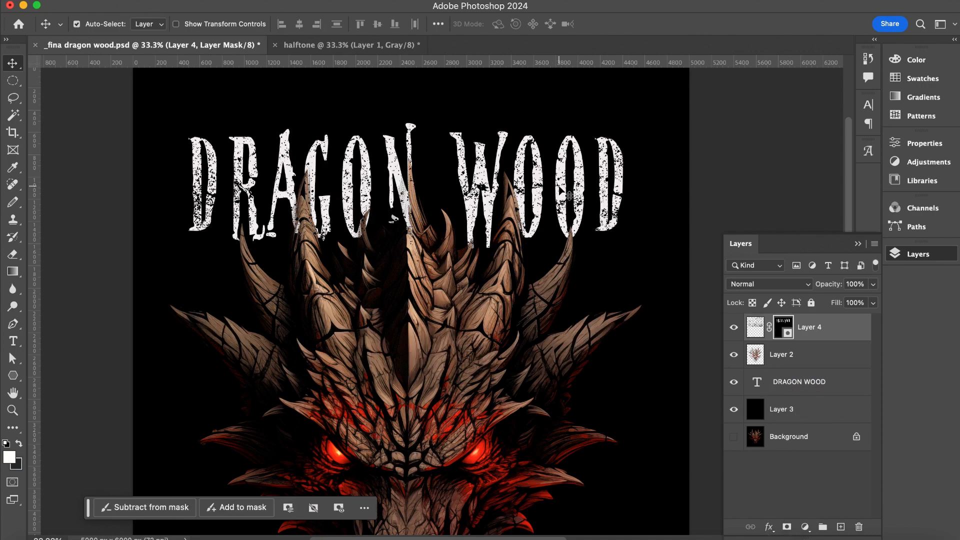
Move the masked texture layer beneath the dragon artwork layer, directly above the DRAGON WOOD text layer
key("z")
left_click(479, 209, "super")
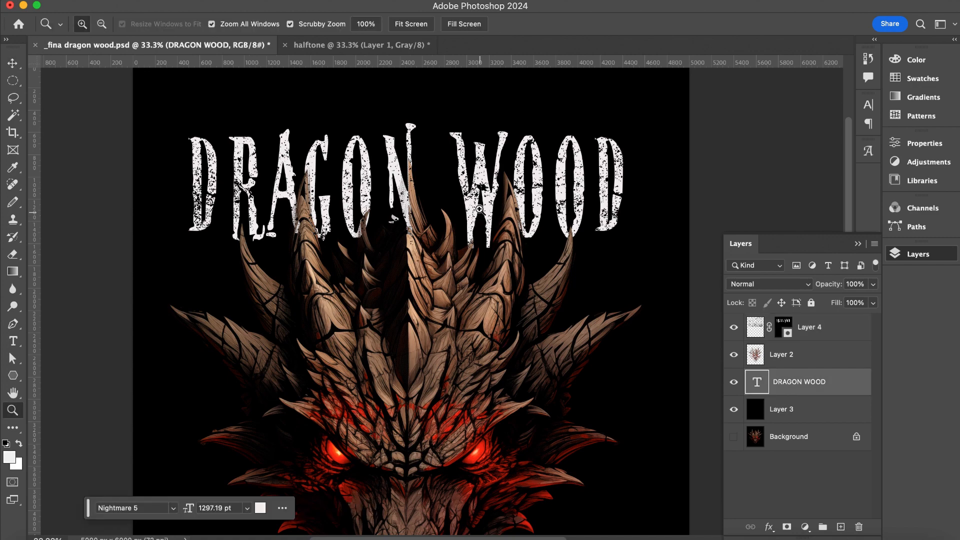
left_click(479, 209)
left_click(478, 195)
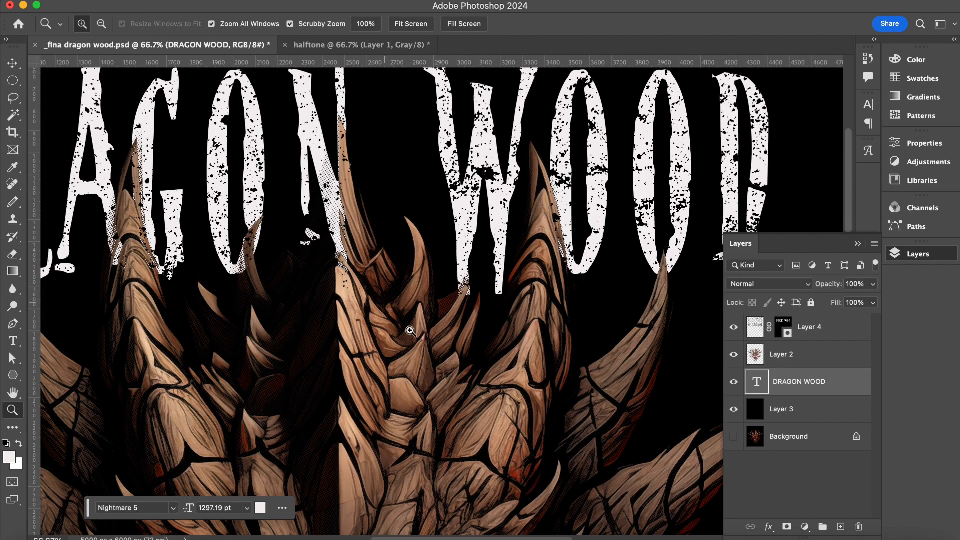
left_click_drag(441, 372, 481, 188)
left_click_drag(425, 435, 439, 338)
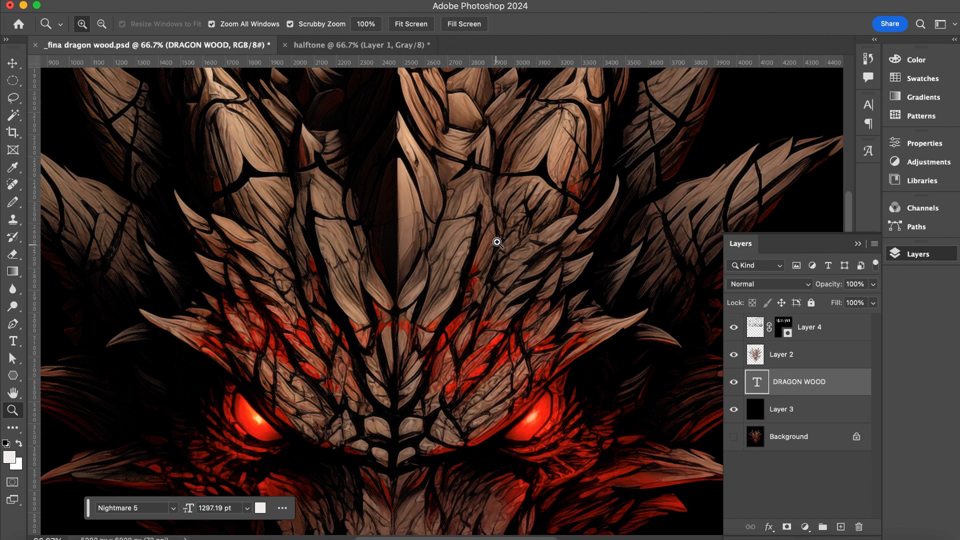
left_click_drag(828, 329, 830, 367)
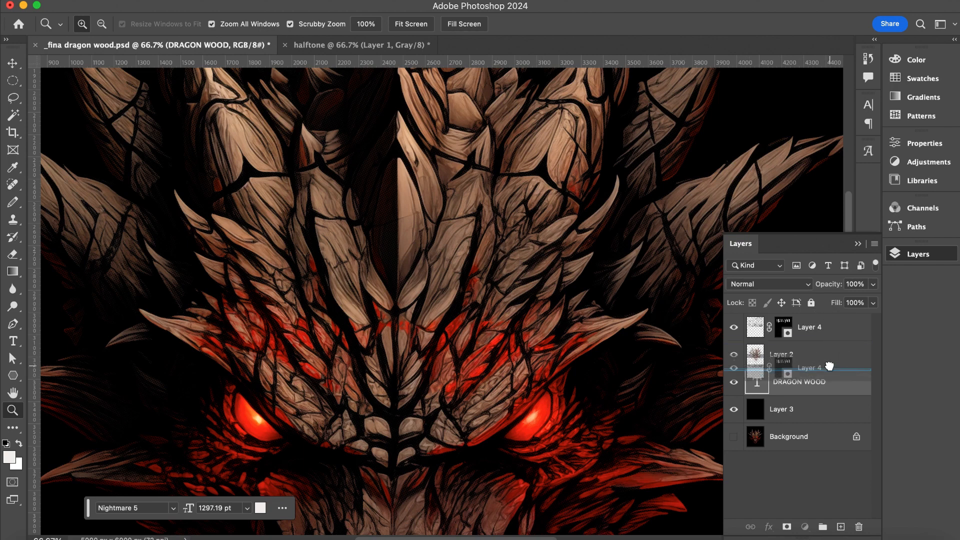
left_click_drag(604, 240, 624, 242)
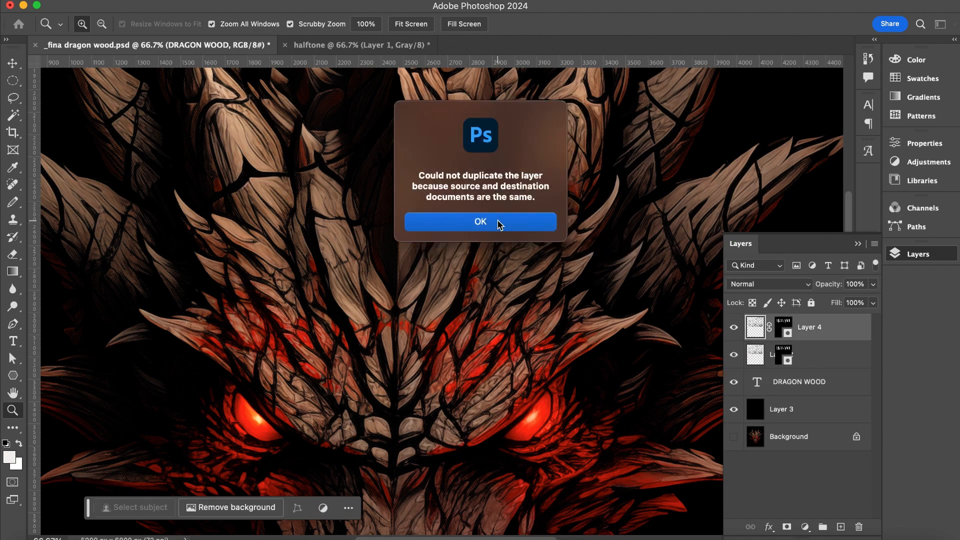
left_click(500, 223)
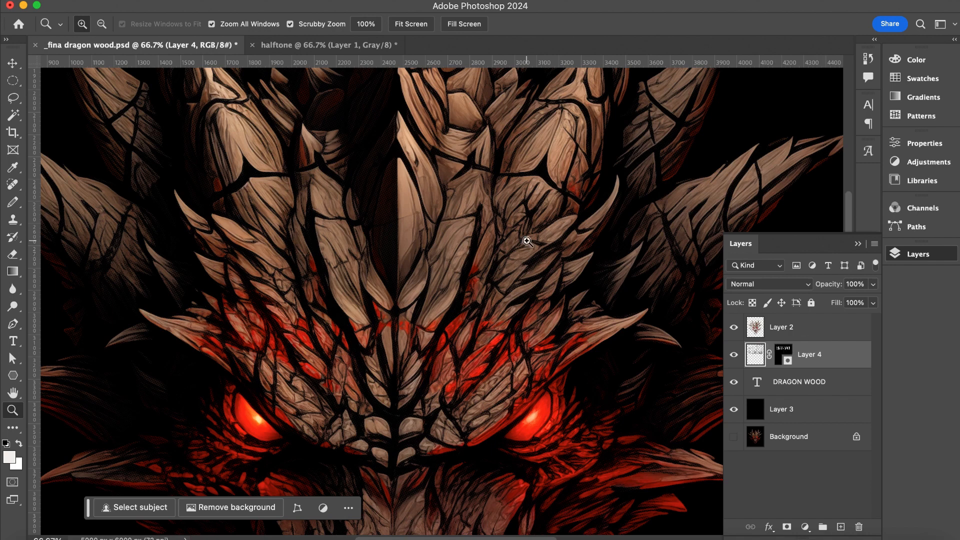
Examine the whole design with its distressed title, and check the halftone dots up close on the dragon's side horn
left_click(482, 215, "alt")
left_click(465, 217, "alt")
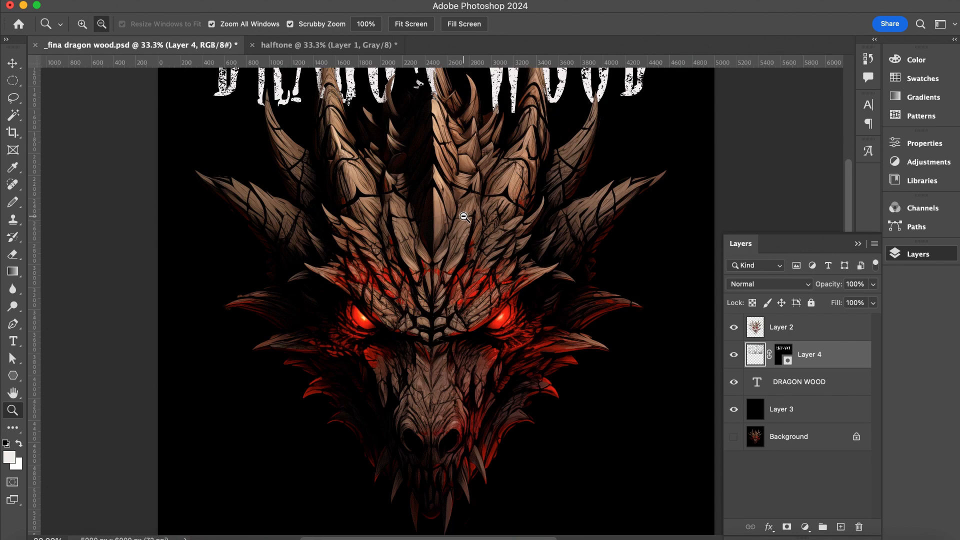
left_click(465, 216, "alt")
left_click_drag(482, 205, 480, 241)
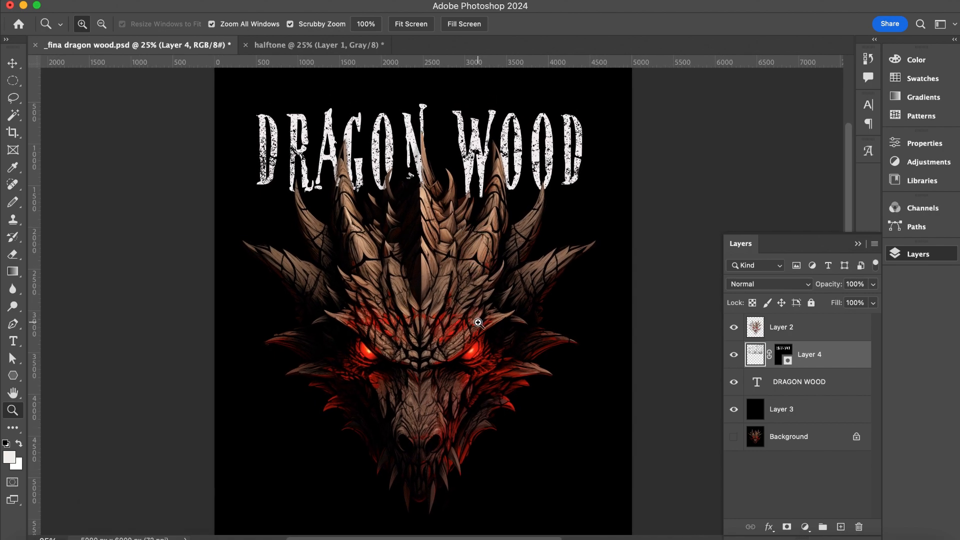
left_click(478, 323)
left_click(498, 329)
left_click(550, 303)
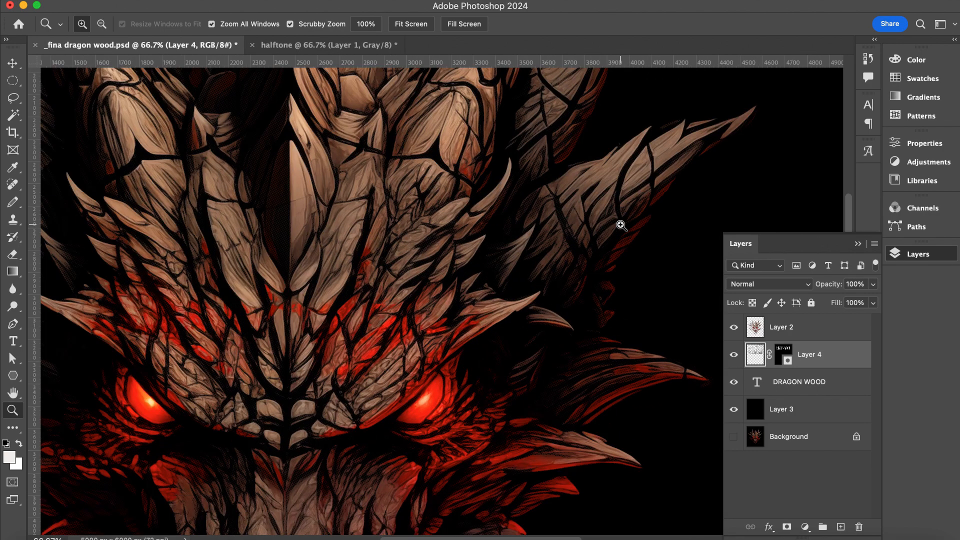
left_click(621, 226)
left_click(622, 224)
left_click(622, 223)
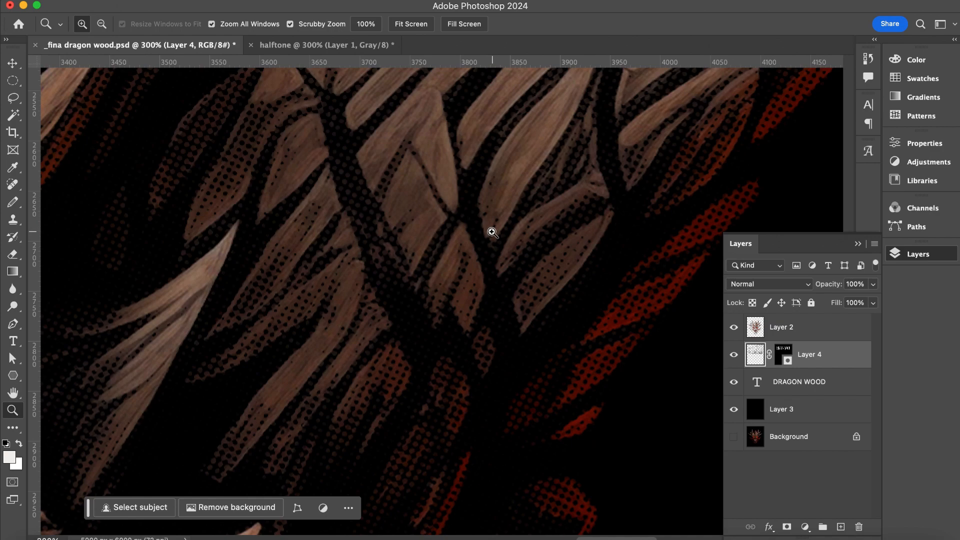
left_click(455, 249, "alt")
left_click(454, 249, "alt")
left_click(454, 249, "alt")
left_click(454, 249, "alt")
left_click(454, 249, "alt")
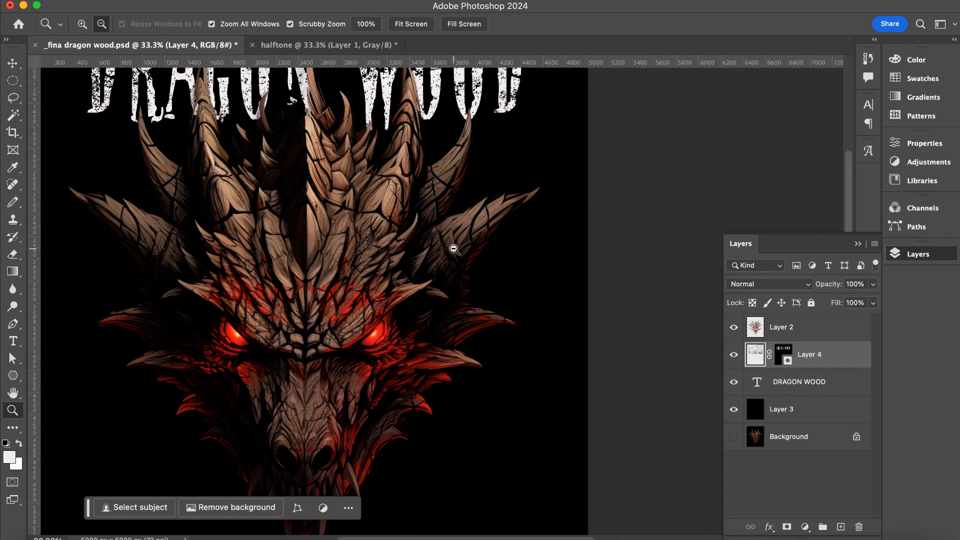
Move the dragon artwork, masked texture and DRAGON WOOD text layers down together to Y 3000 px, vertically centring the design on the canvas
left_click(454, 249, "alt")
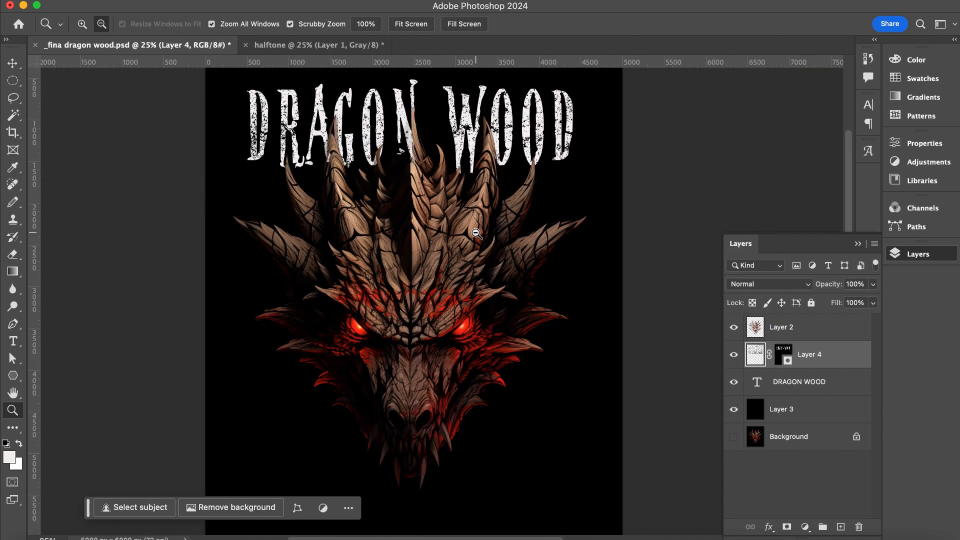
left_click_drag(470, 224, 483, 245)
left_click(487, 235, "alt")
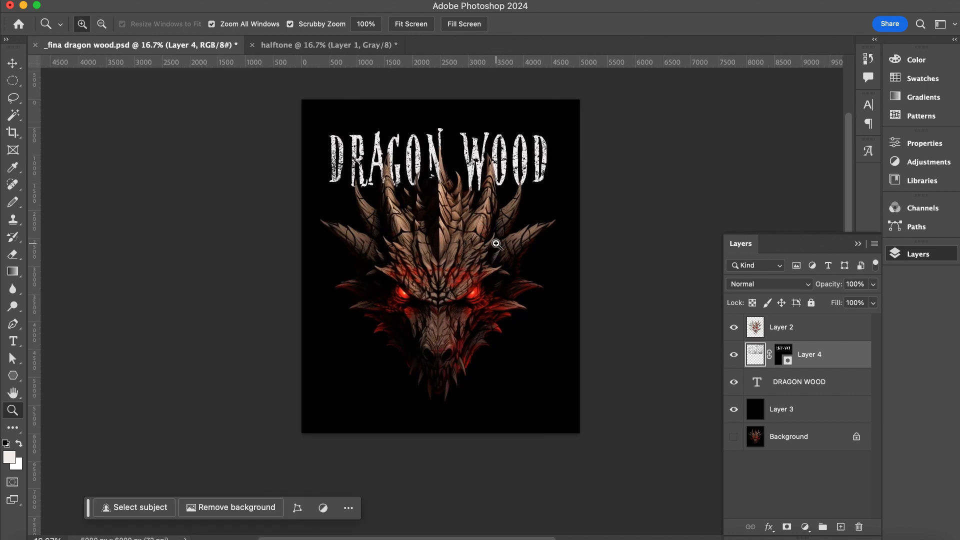
key("v")
left_click(790, 329)
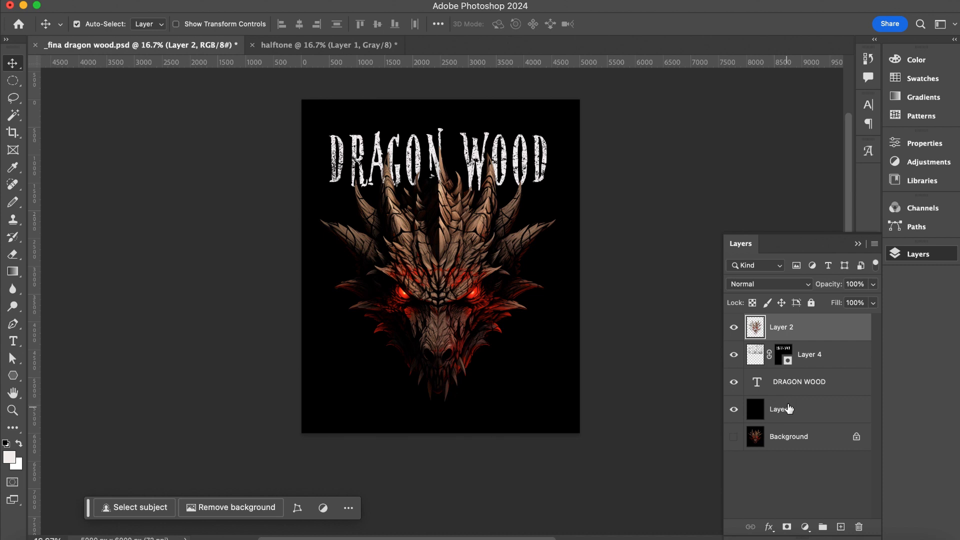
left_click(798, 384, "shift")
key("super+t")
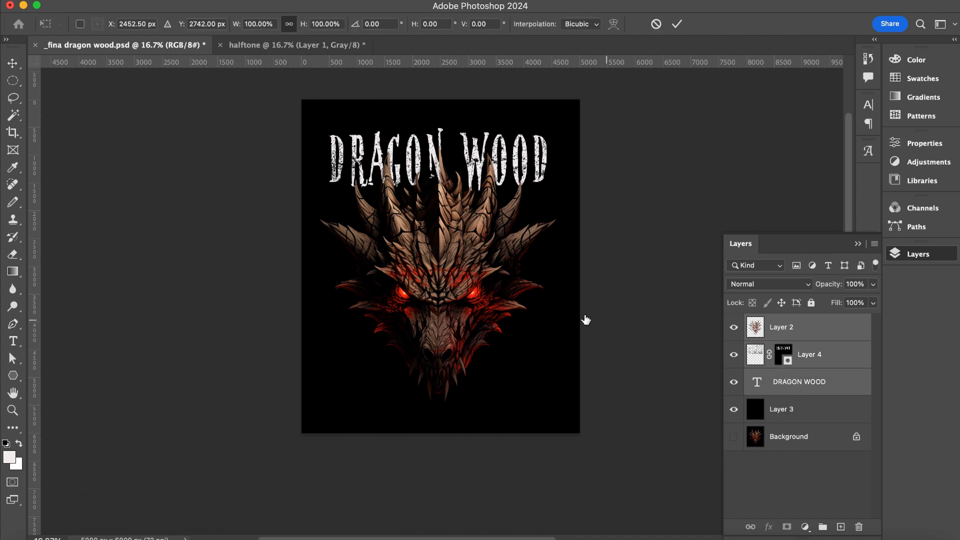
left_click_drag(498, 295, 503, 308)
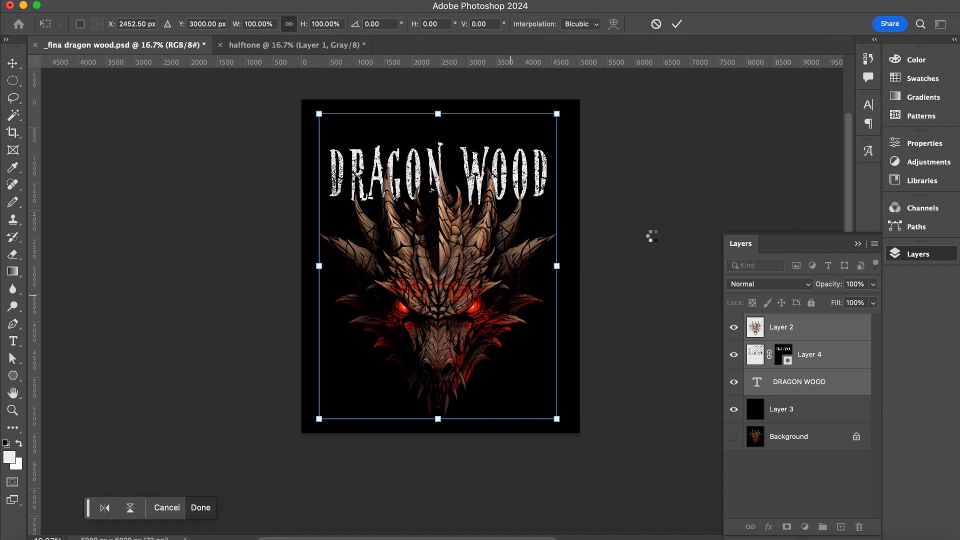
key("Return")
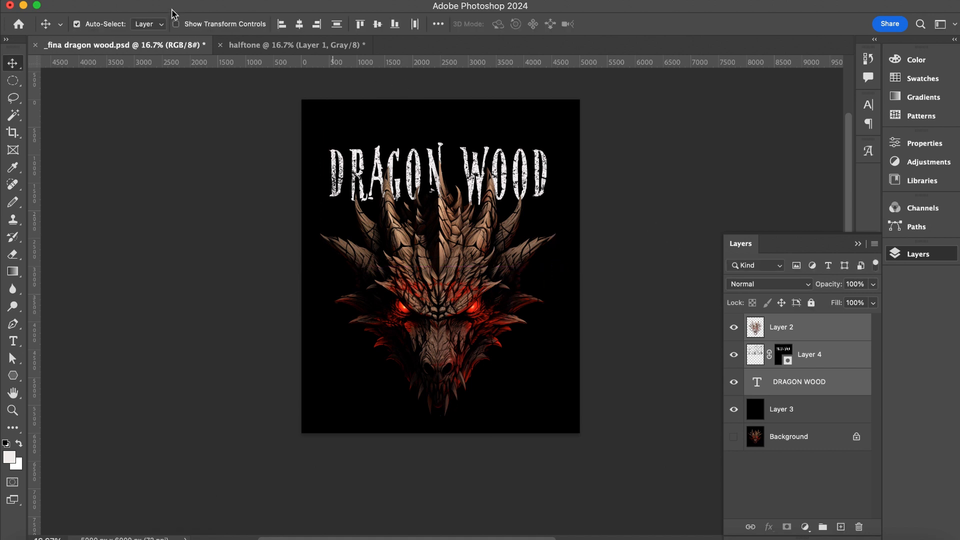
Save the dragon wood PSD document with the repositioned artwork and title
left_click(122, 0)
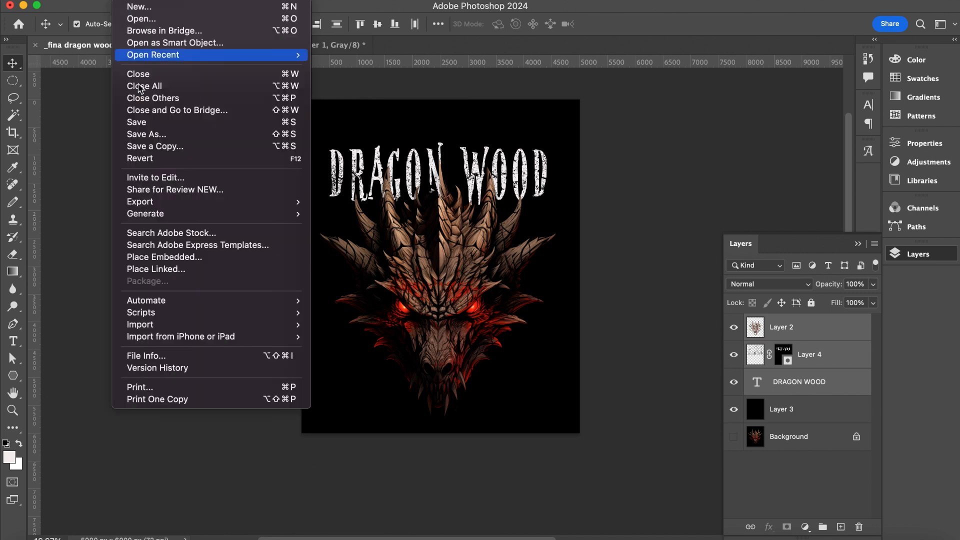
left_click(147, 127)
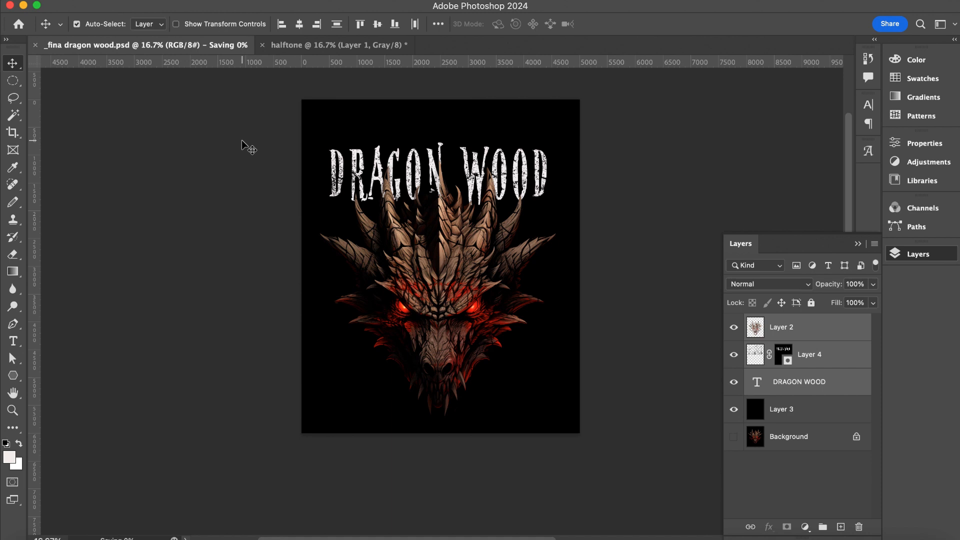